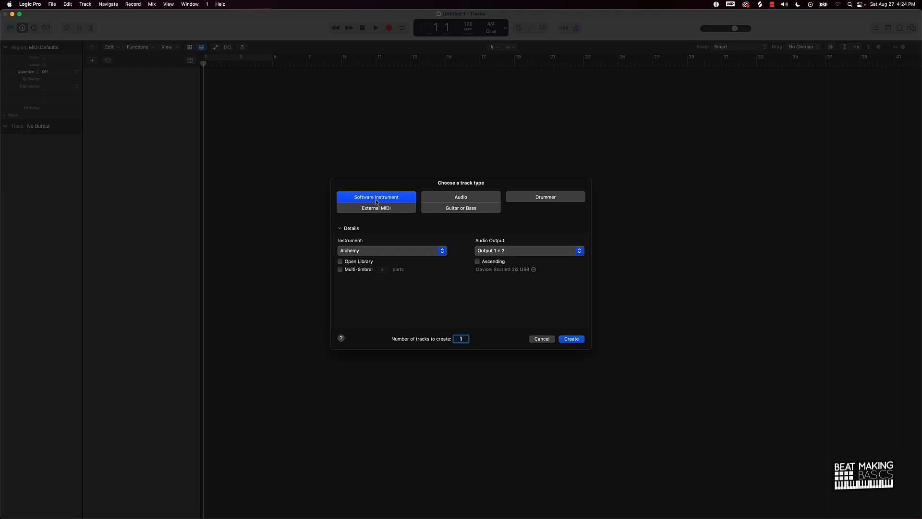
Create one software instrument track with Alchemy as its instrument
left_click(358, 252)
left_click(387, 252)
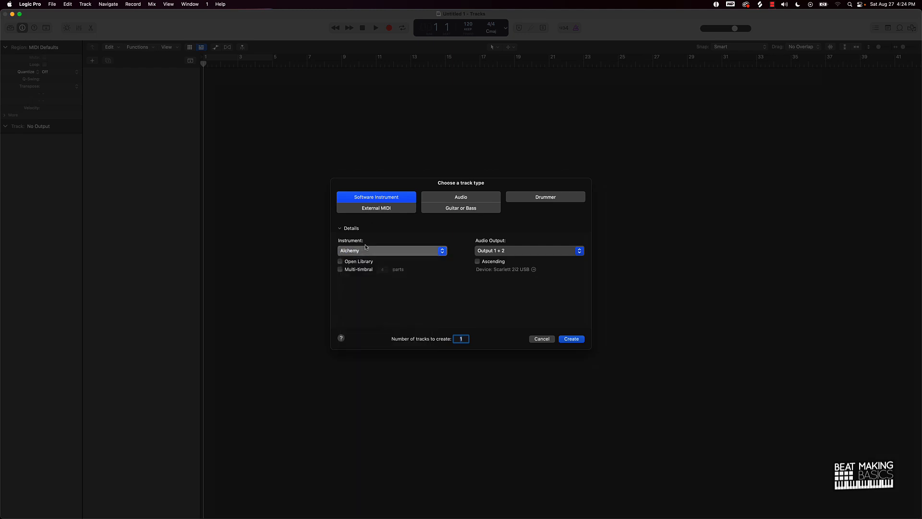
left_click(373, 251)
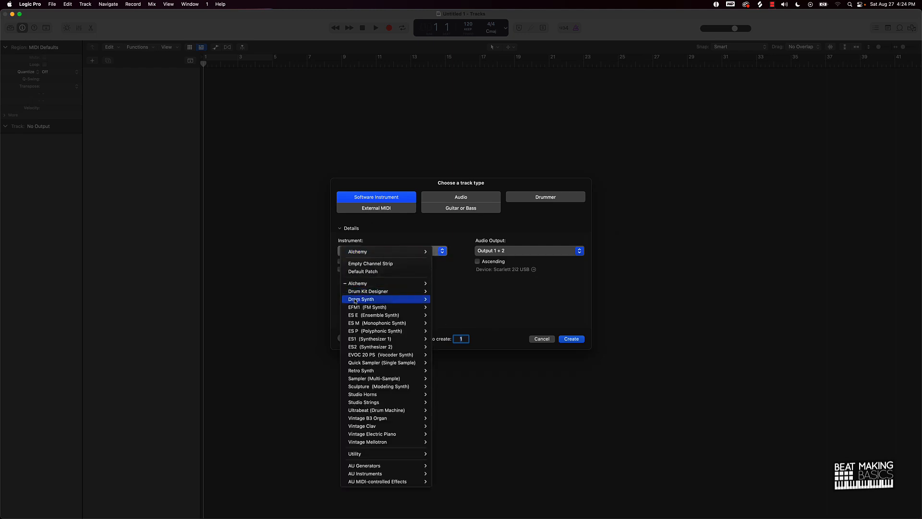
left_click(374, 240)
left_click(571, 339)
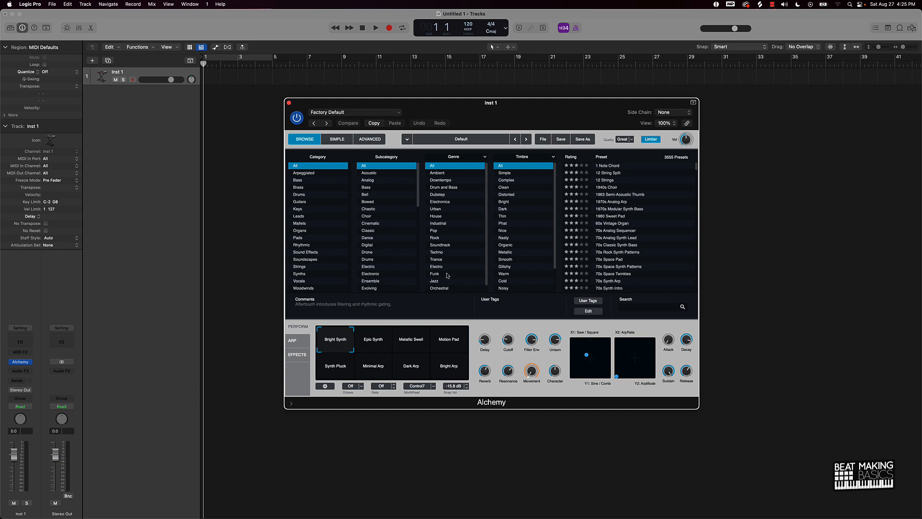
Filter Alchemy's presets by the Clean timbre, load the Bandura Unison preset and close the instrument window
scroll(447, 232, "down", 1)
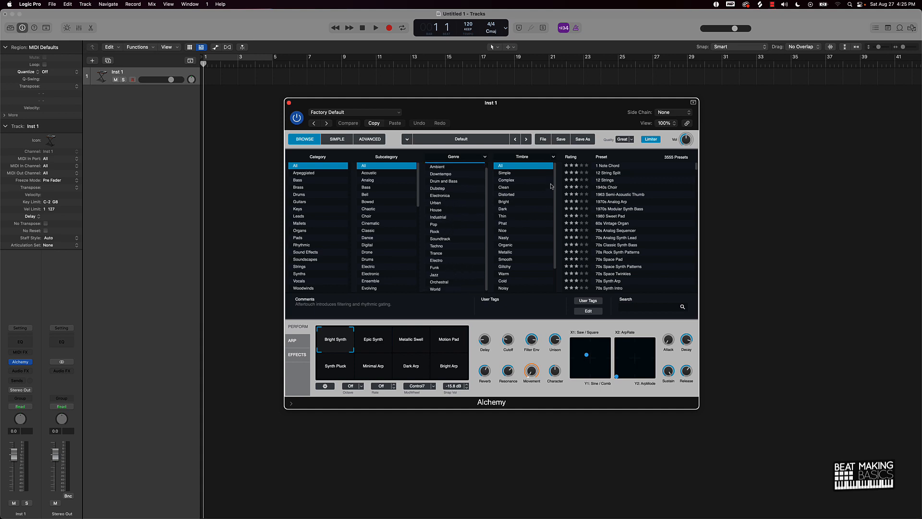
scroll(528, 215, "down", 1)
scroll(528, 215, "down", 3)
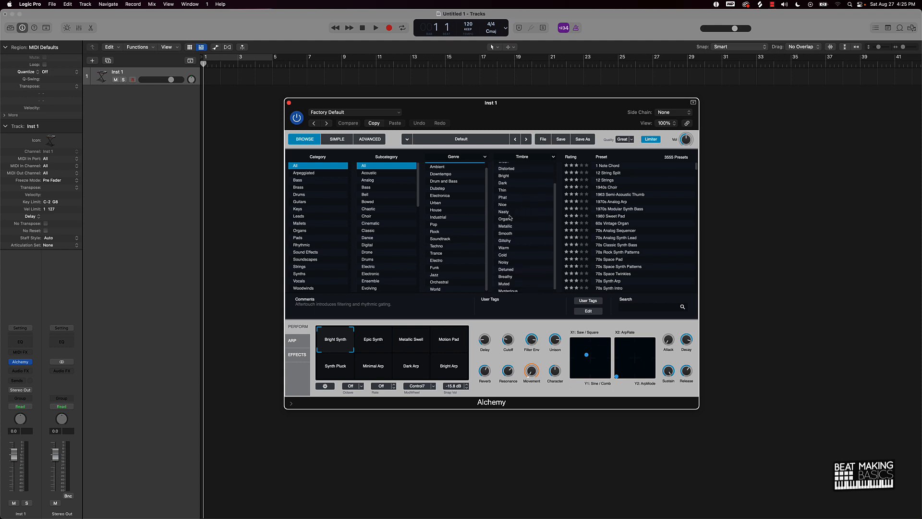
scroll(510, 199, "up", 4)
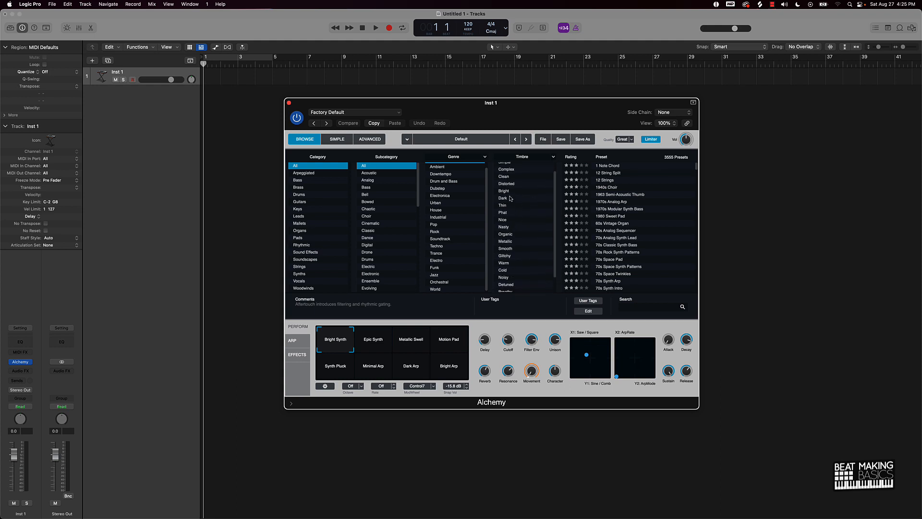
left_click(509, 186)
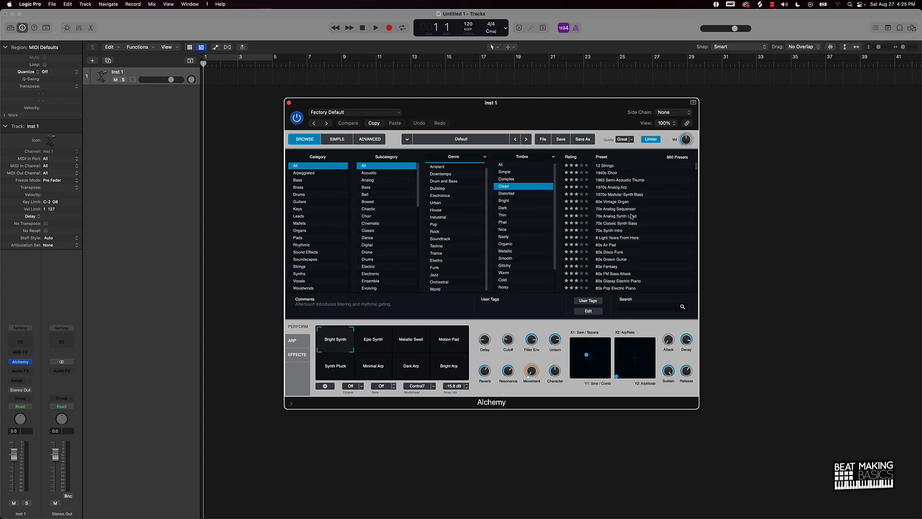
scroll(620, 216, "down", 10)
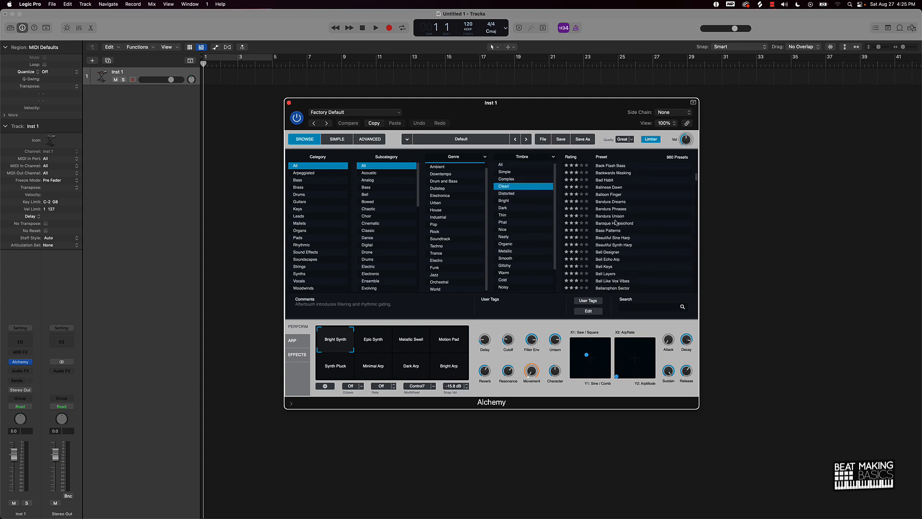
left_click(613, 209)
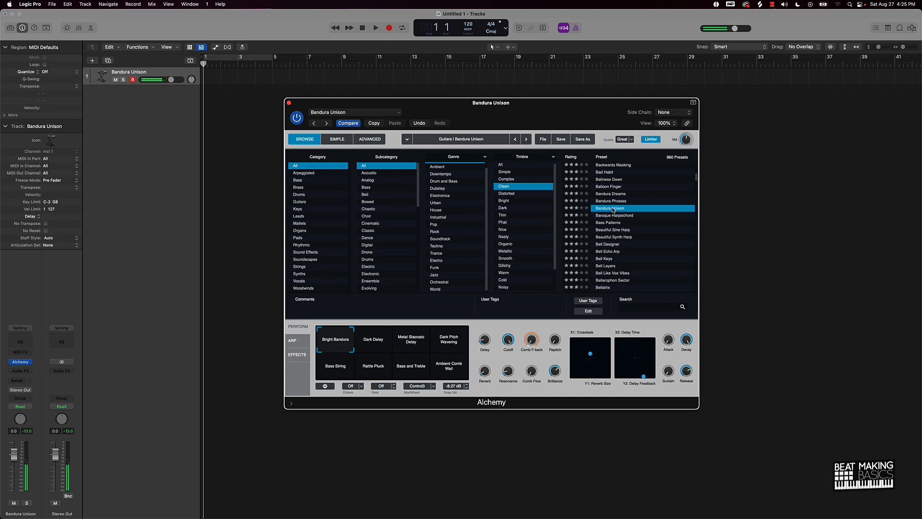
left_click(289, 103)
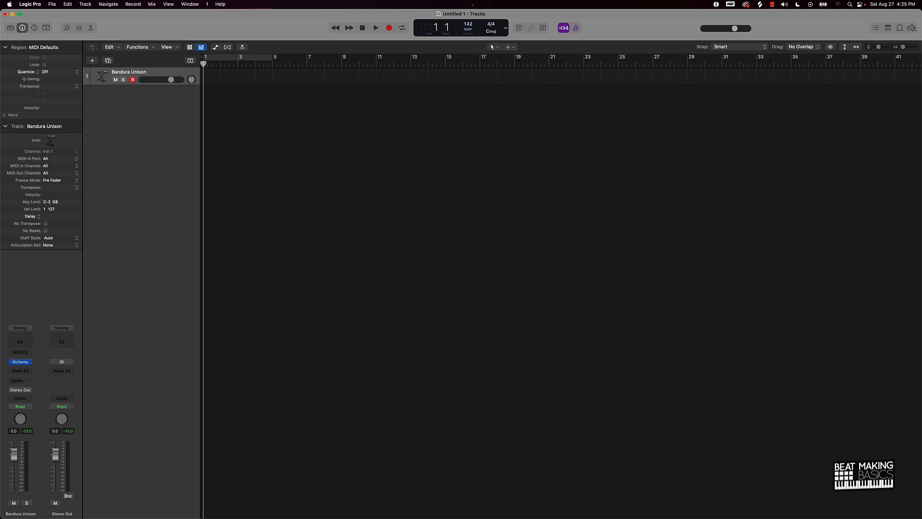
Set an active cycle range from bar 1 to bar 9 and turn on the metronome
left_click(261, 57)
left_click_drag(274, 58, 341, 57)
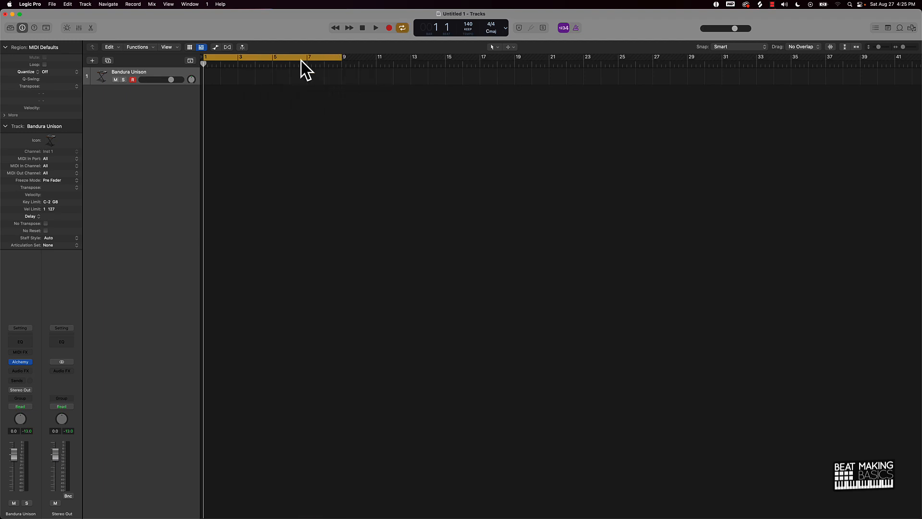
left_click(576, 29)
Set the project tempo to 98 during playback and record a melody from bar 1 on the Bandura Unison track
left_click(375, 28)
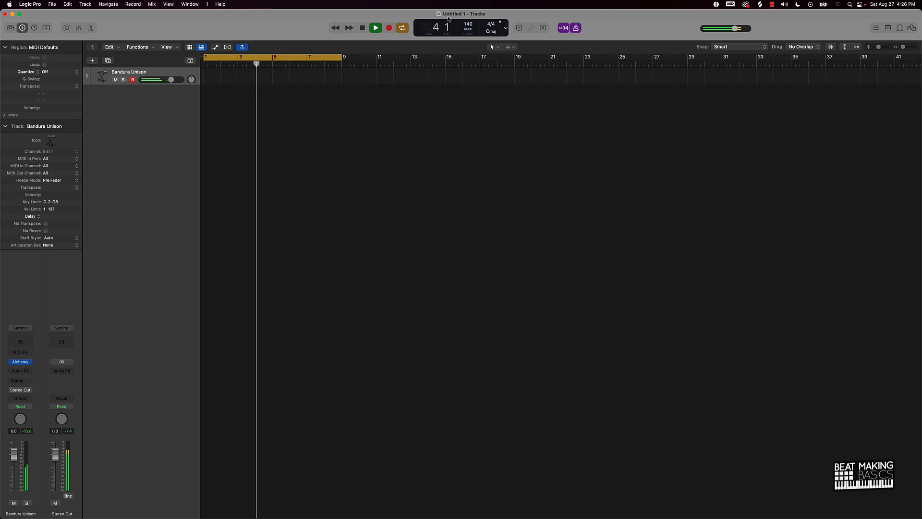
left_click_drag(472, 25, 476, 67)
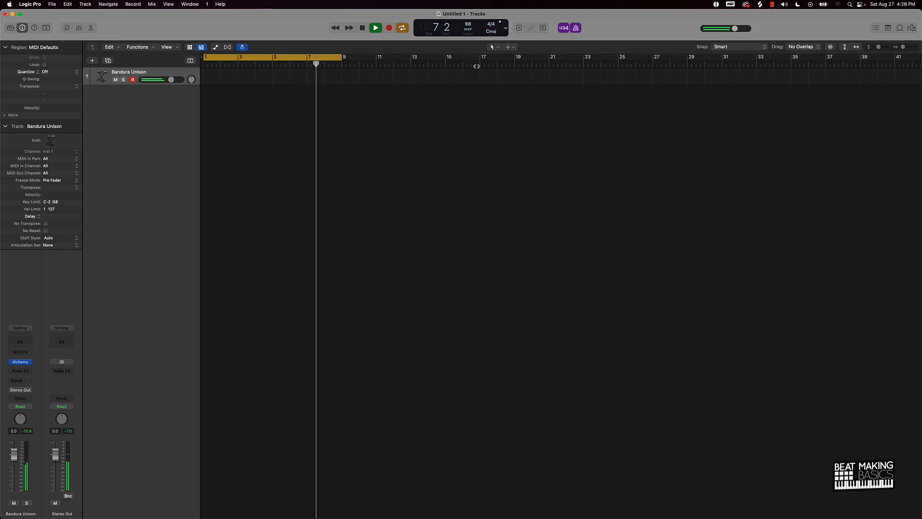
key("r")
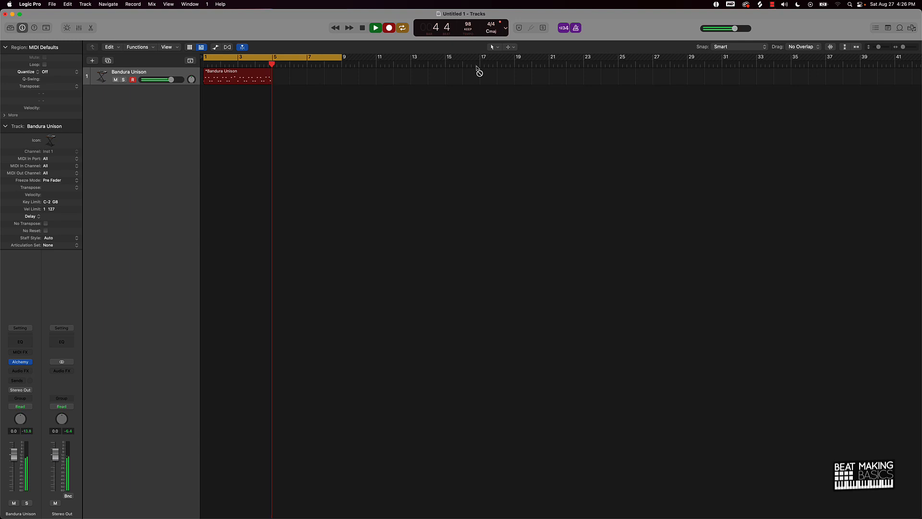
key("space")
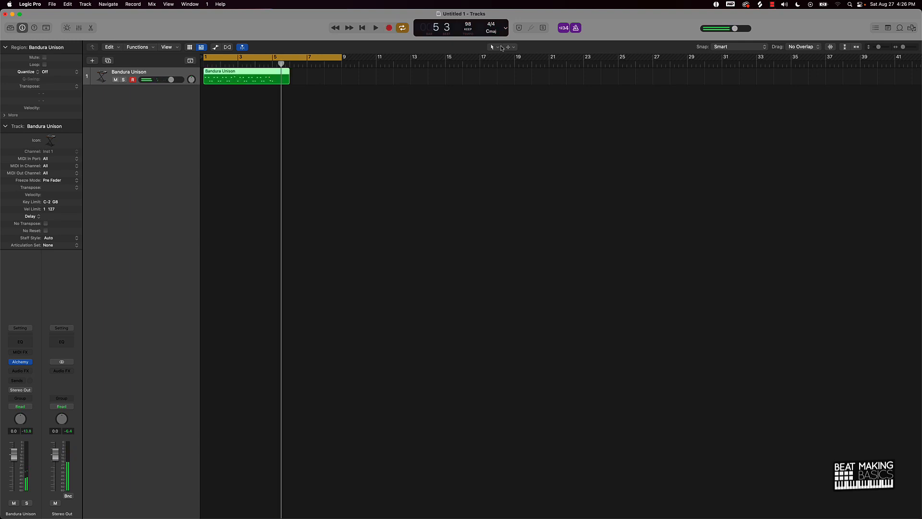
Open the recorded region in an enlarged Piano Roll and quantize all its notes to 1/16 Swing A
double_click(236, 81)
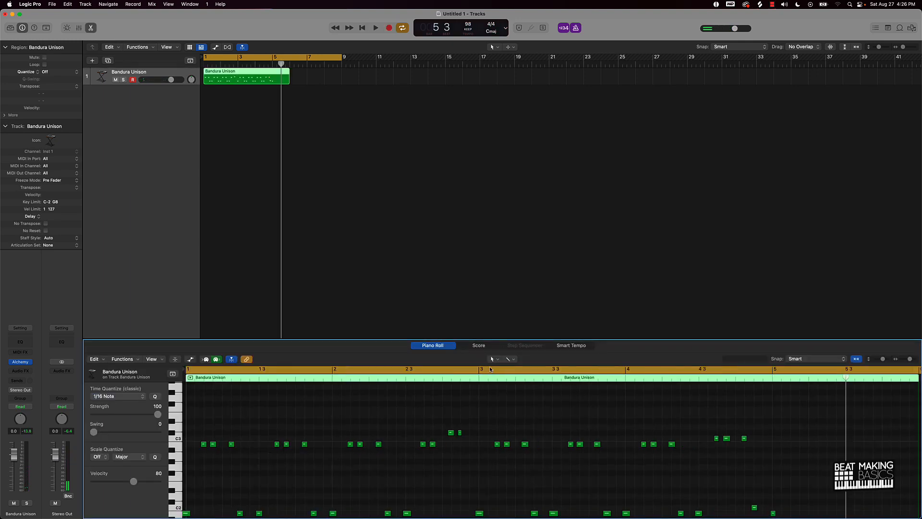
left_click_drag(489, 340, 490, 233)
key("super+a")
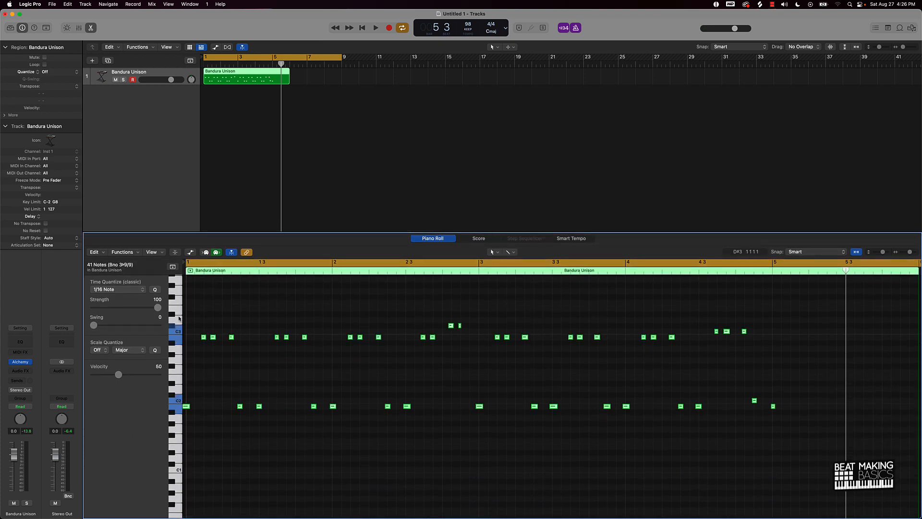
left_click(125, 291)
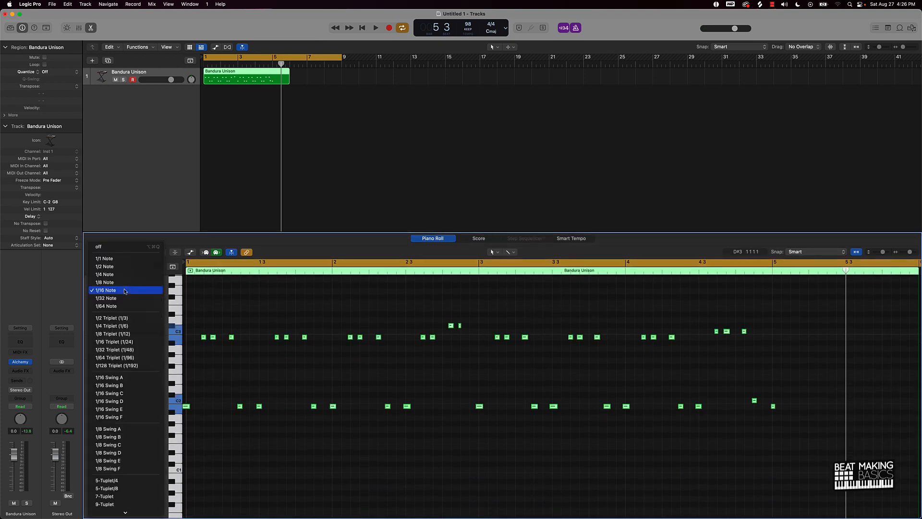
left_click(127, 378)
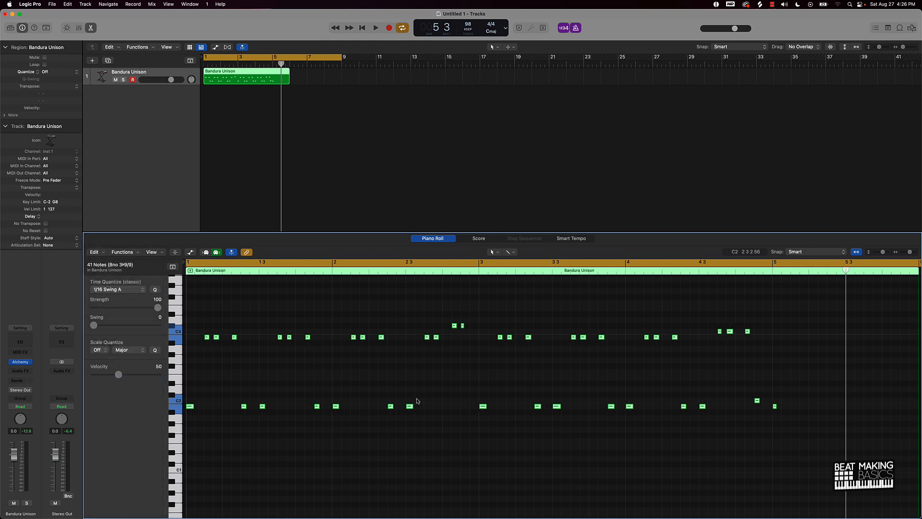
Lower the two highest notes just before bar 3 by one semitone
left_click(466, 323)
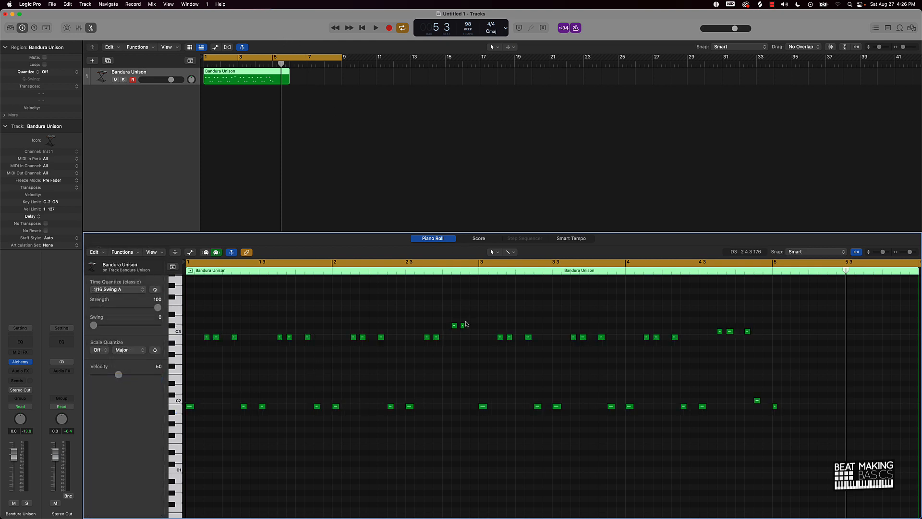
left_click(455, 326)
left_click_drag(474, 324, 455, 331)
left_click(459, 310)
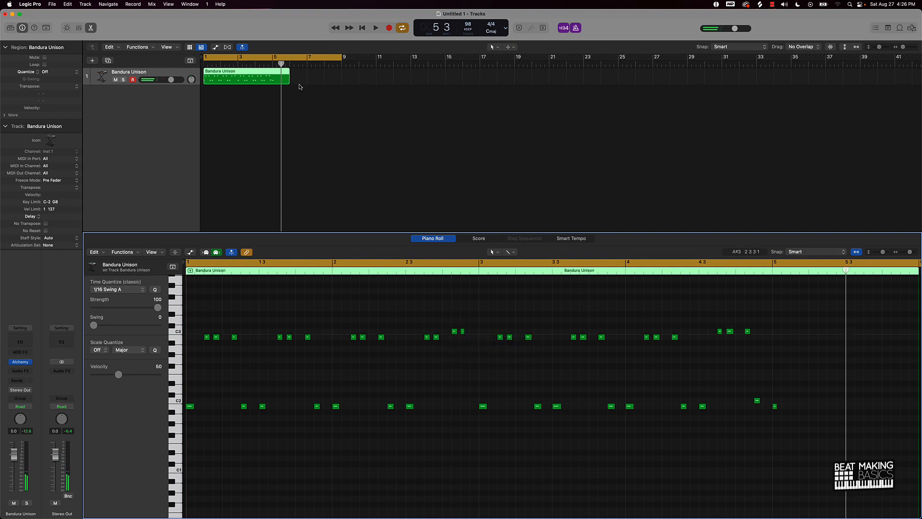
Trim the melody region to end at bar 5 and repeat it once to fill bars 5 to 9
left_click_drag(289, 82, 271, 86)
key("super+r")
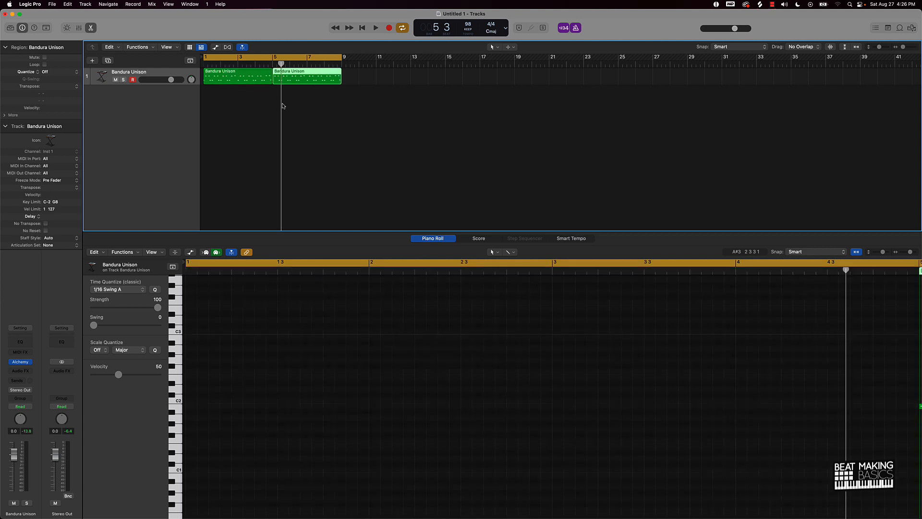
left_click(247, 100)
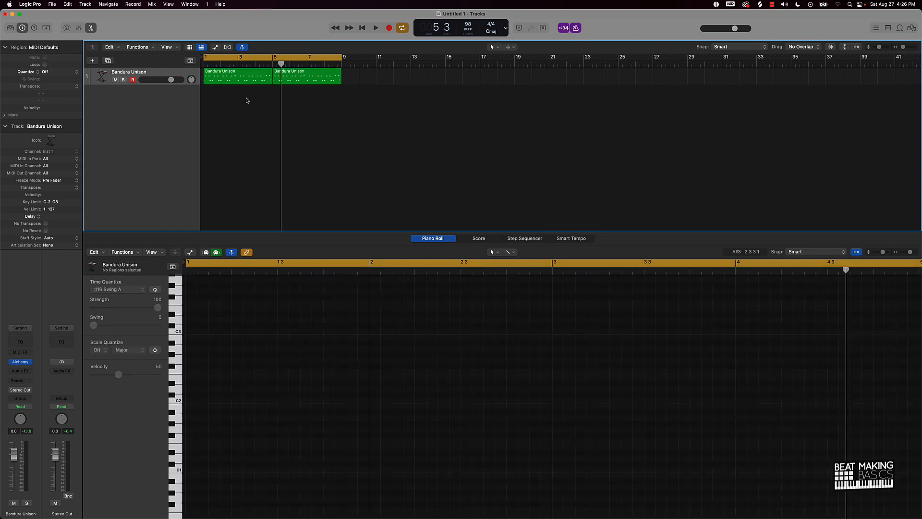
Play back the looped melody and turn off the metronome
key("space")
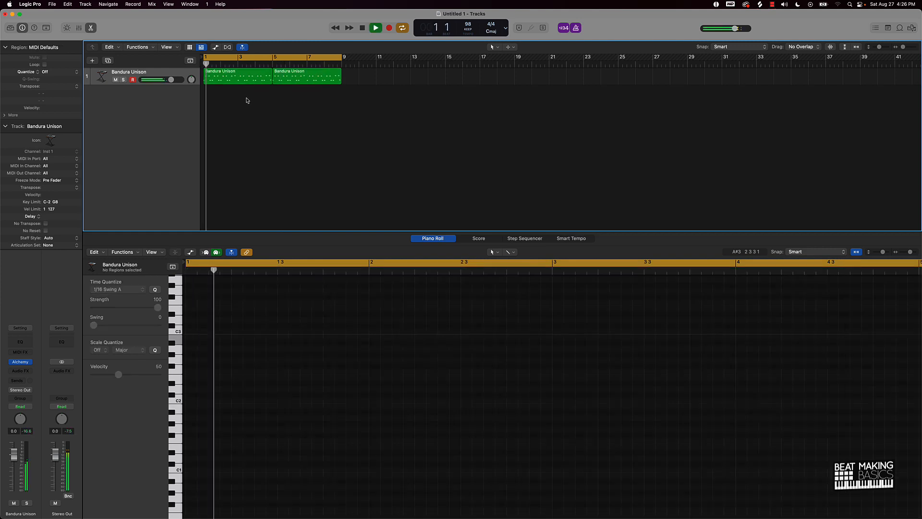
left_click(576, 29)
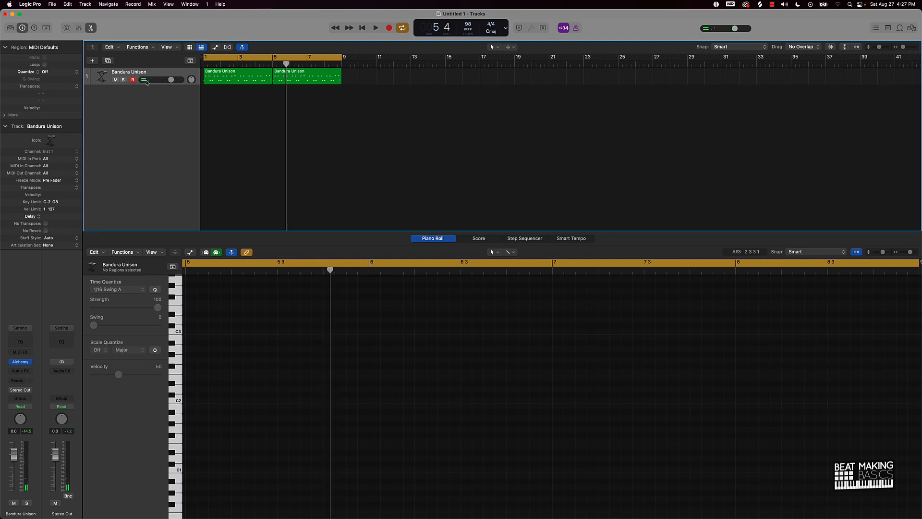
Add a second software instrument track with a stereo Quick Sampler and move its window beside the track headers
left_click(93, 60)
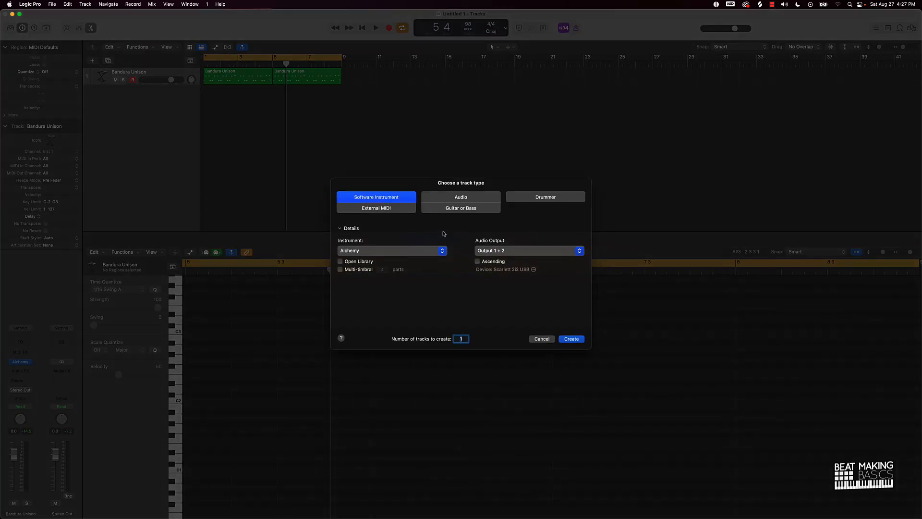
left_click(392, 251)
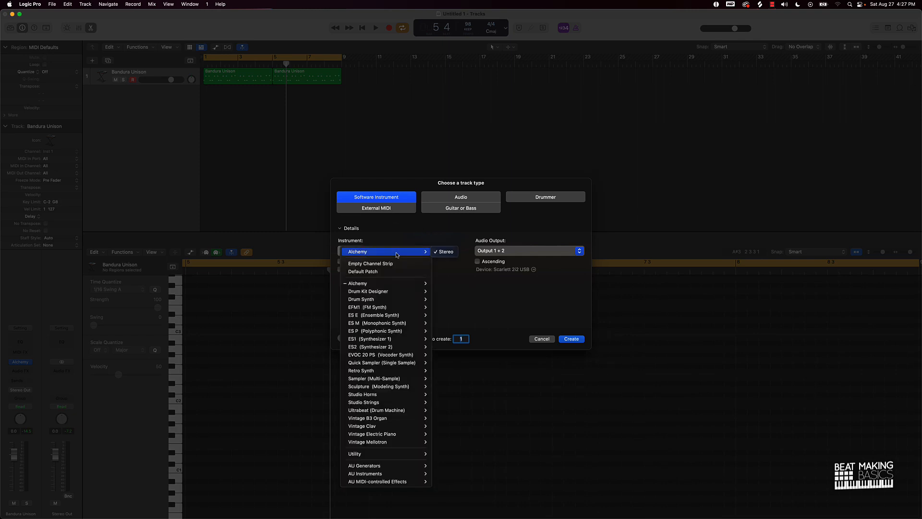
mouse_move(376, 361)
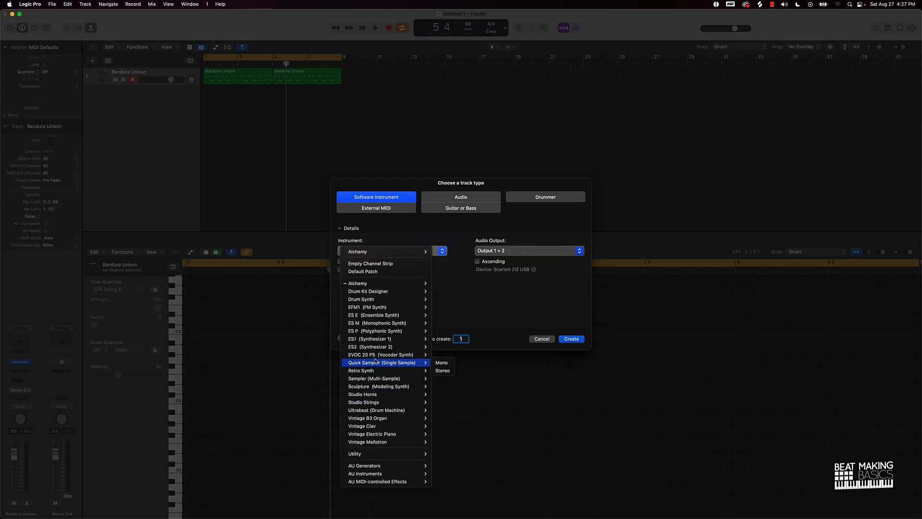
left_click(450, 373)
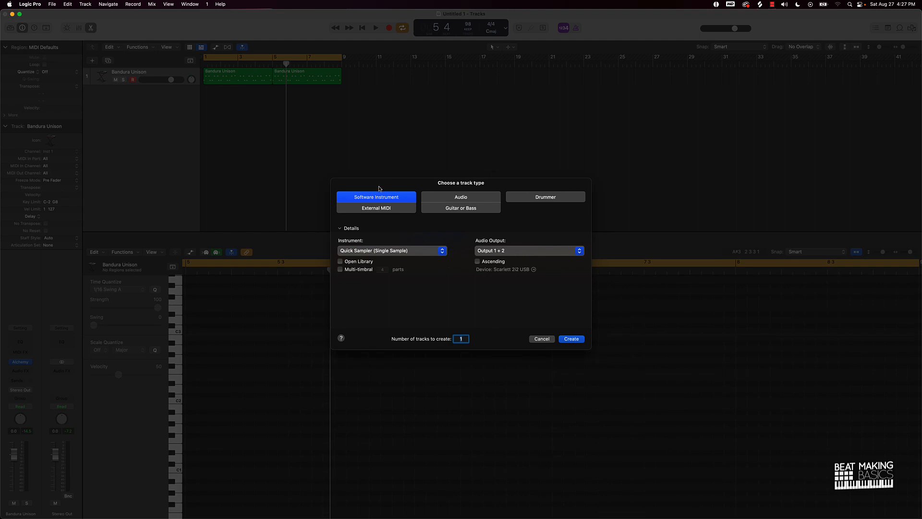
left_click(571, 339)
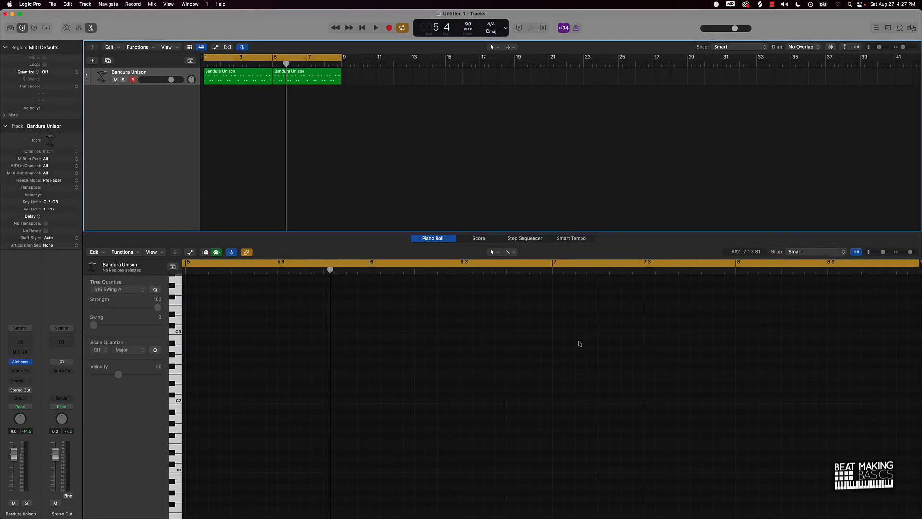
left_click_drag(475, 117, 362, 123)
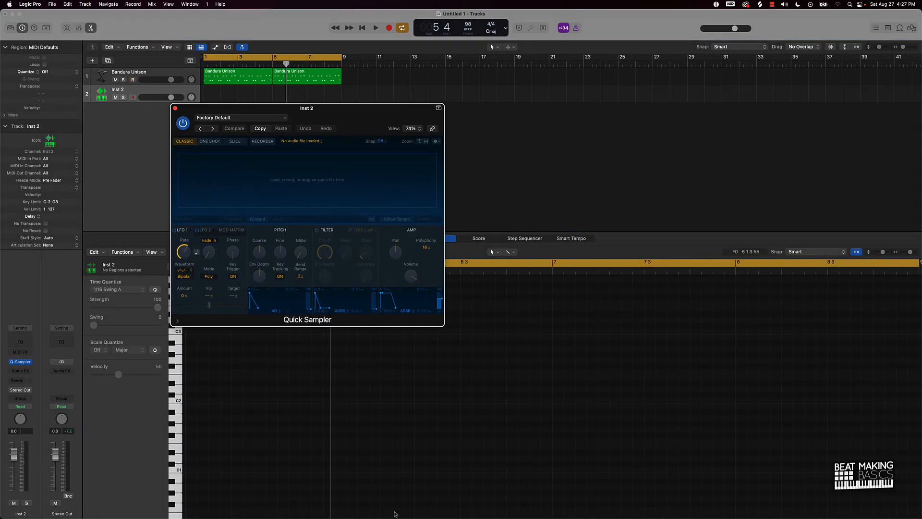
Switch to Splice, place its window beside Quick Sampler, and search the samples for "trap" filtered by the drums tag
left_click(543, 504)
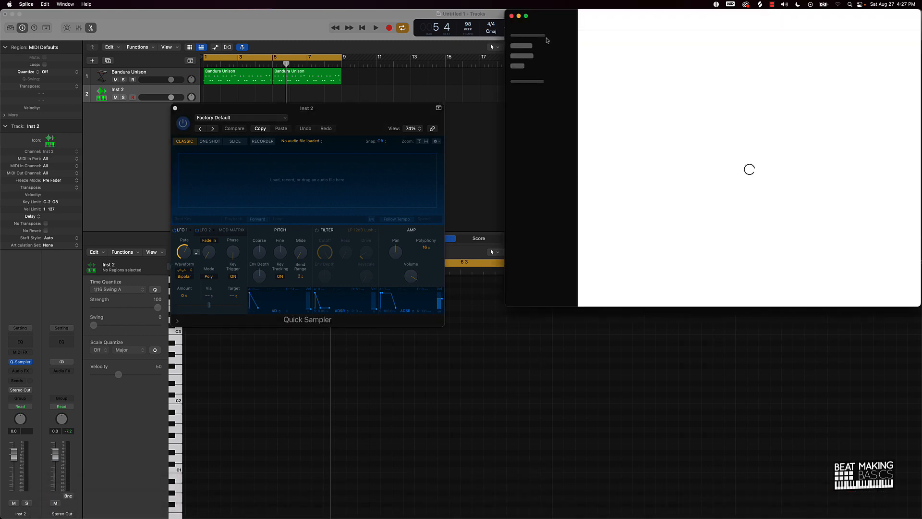
left_click_drag(562, 16, 512, 110)
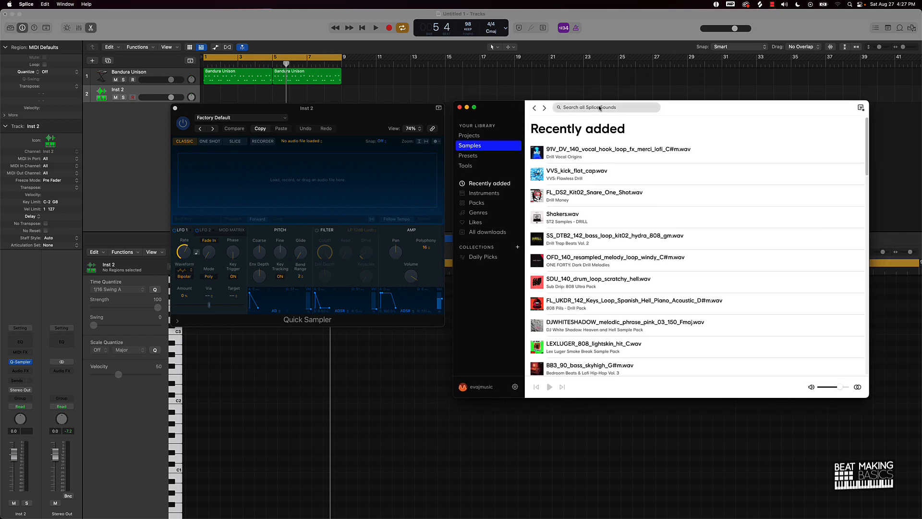
type("trap")
key("Return")
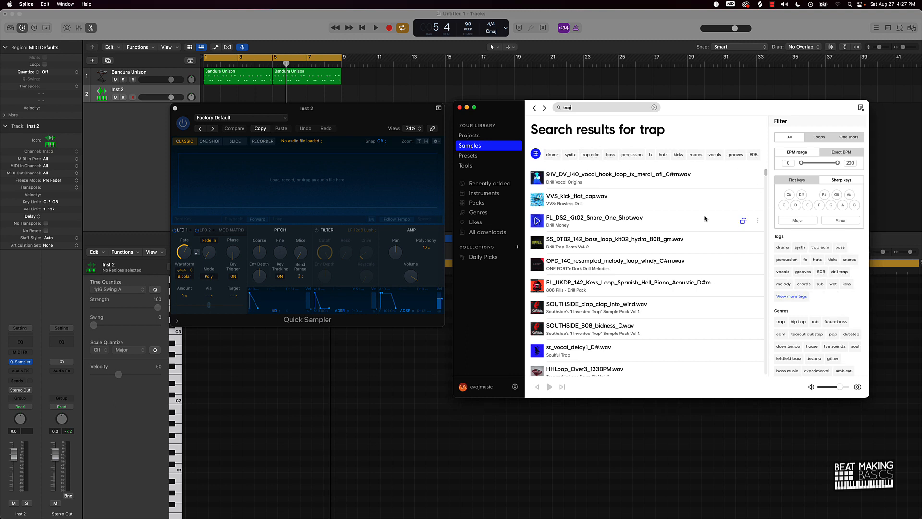
left_click(551, 156)
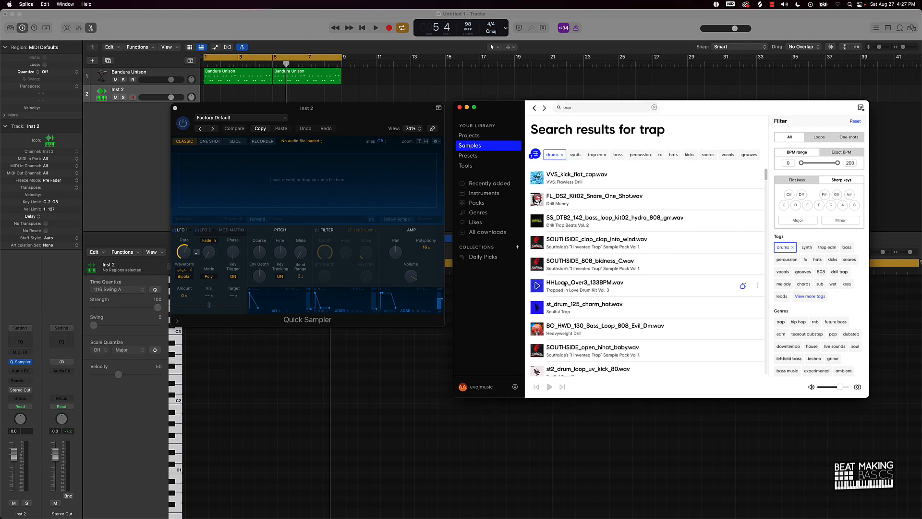
Audition the VVS kick and FL_DS2 snare samples, load FL_DS2_Kit02_Snare_One_Shot.wav into Quick Sampler, and return to Logic Pro
left_click(537, 178)
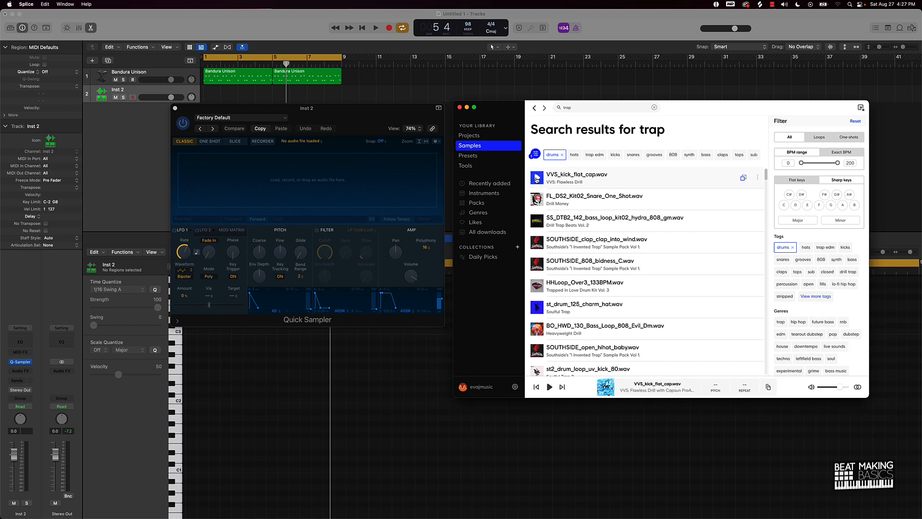
left_click(537, 199)
left_click_drag(694, 204, 253, 192)
left_click(128, 153)
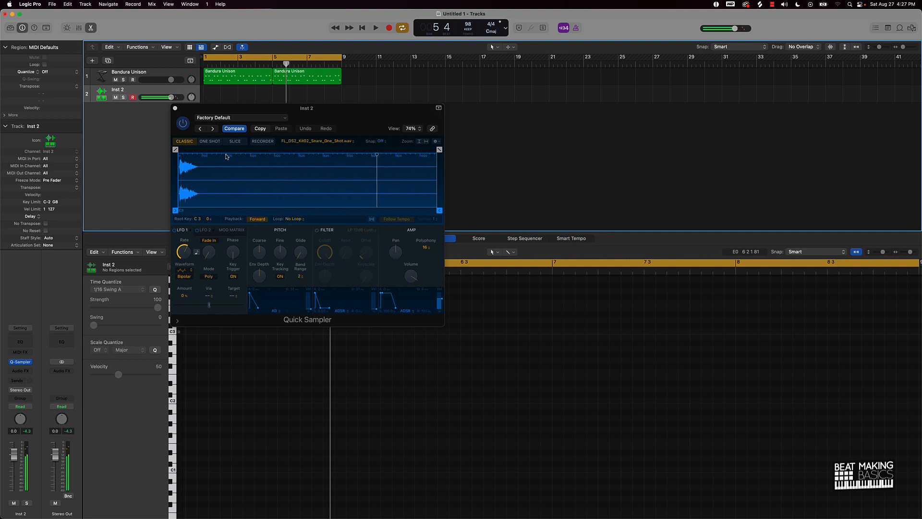
Record a snare pattern on C3 across bars 1 to 9 and close the Quick Sampler window
key("r")
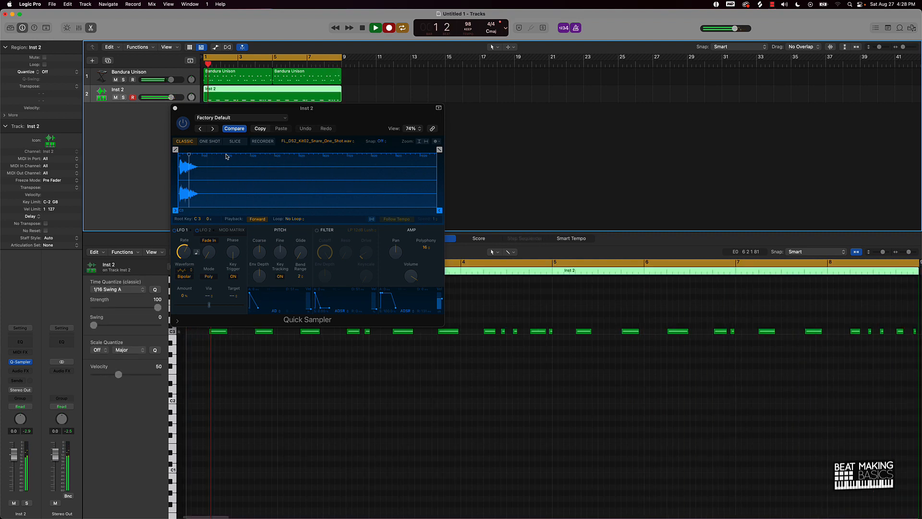
key("space")
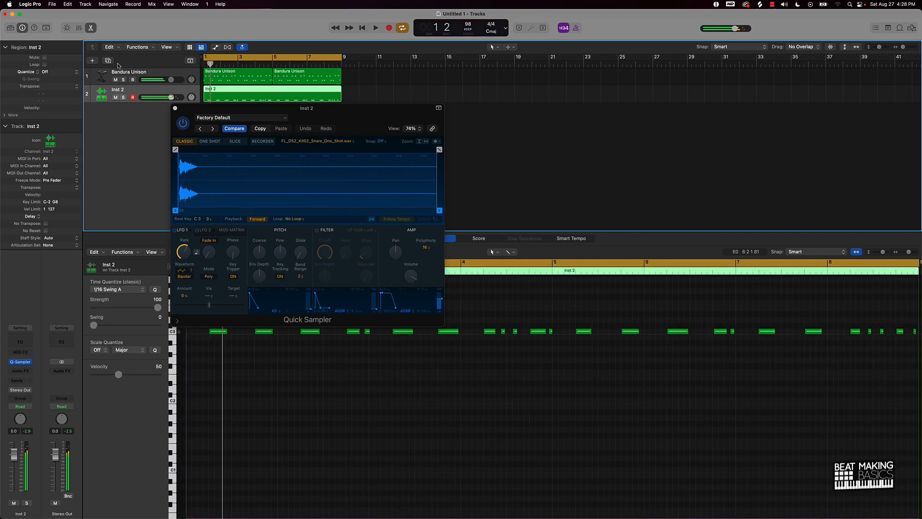
left_click(176, 108)
Deselect the snare region, show the Musical Typing window, and switch it to the piano keyboard view
left_click(401, 140)
key("super+k")
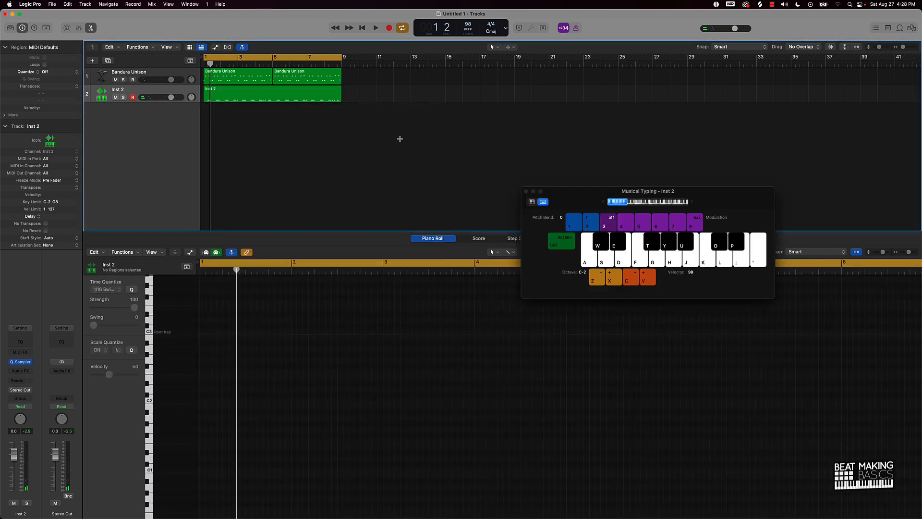
left_click(532, 202)
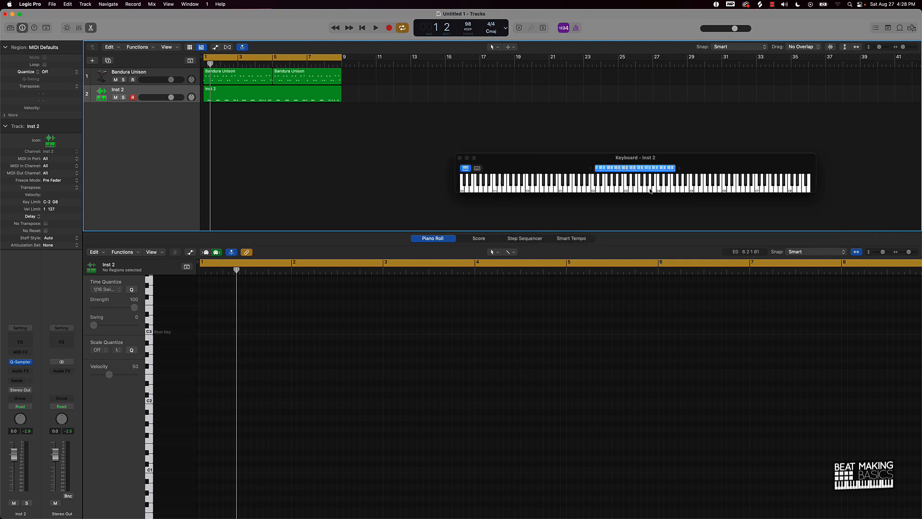
Quantize all notes in the Inst 2 snare region to 1/16 Swing A and play the loop back
left_click(161, 89)
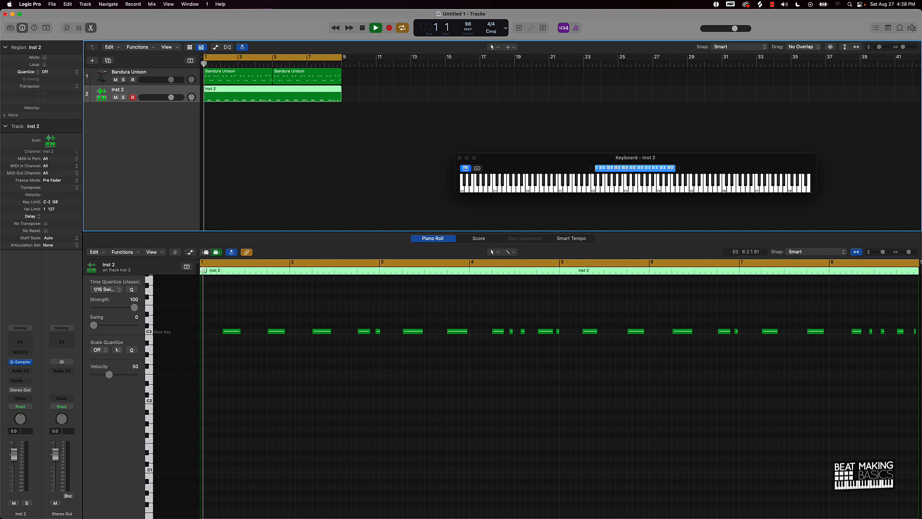
key("space")
key("super+a")
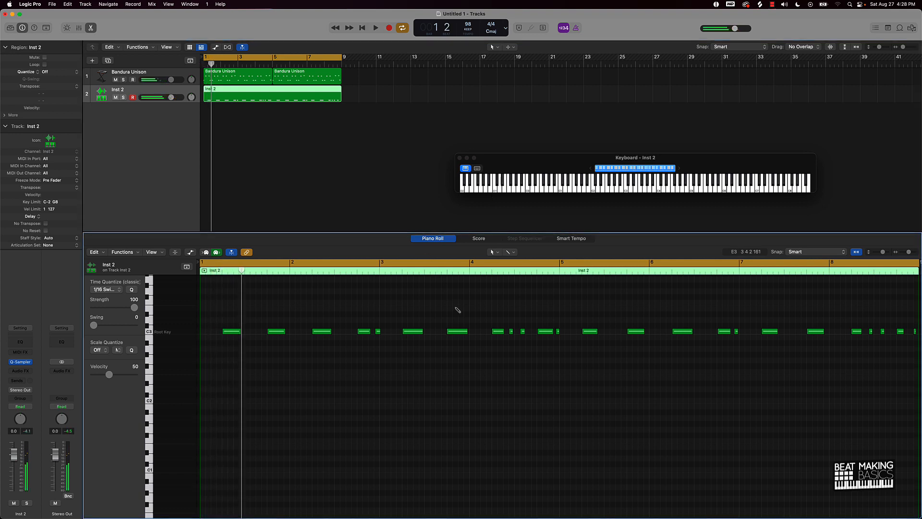
left_click(132, 289)
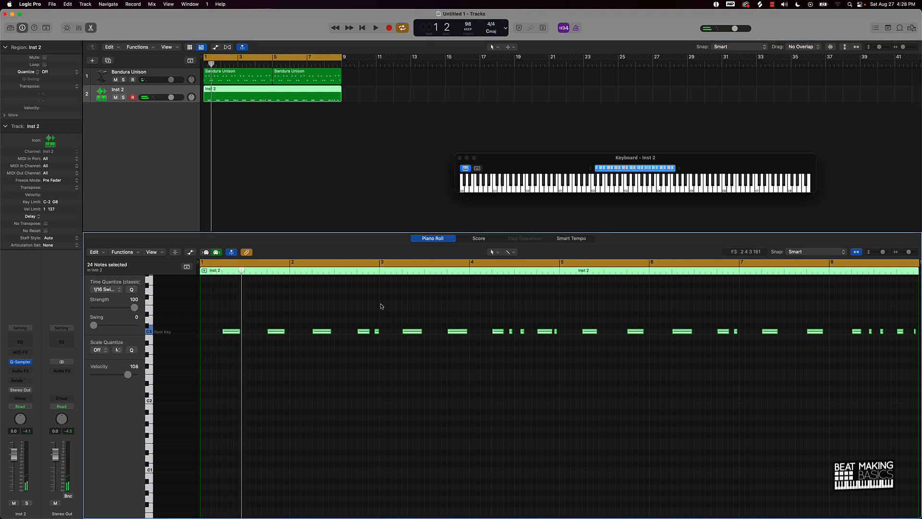
left_click(117, 290)
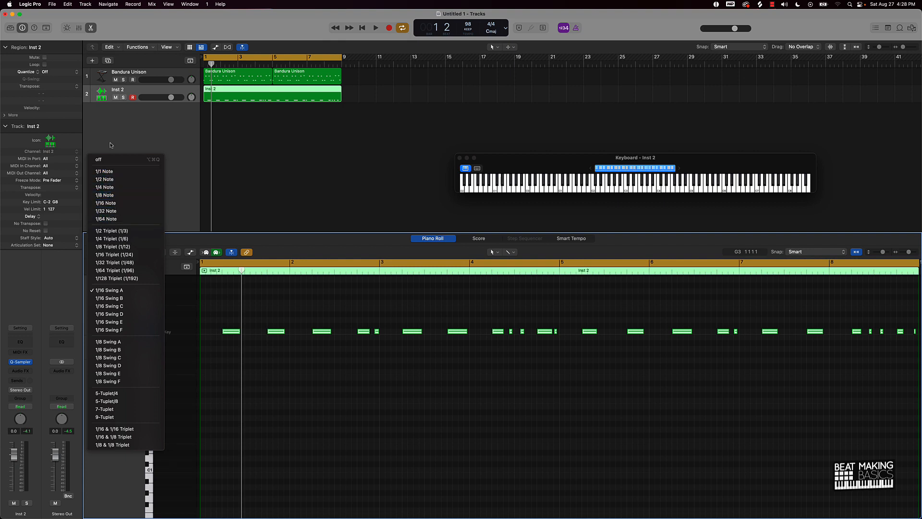
left_click(278, 196)
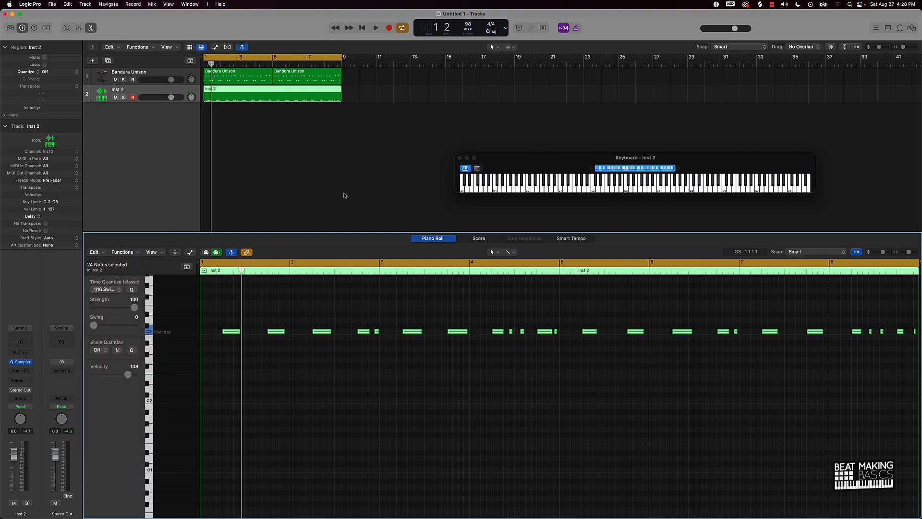
key("space")
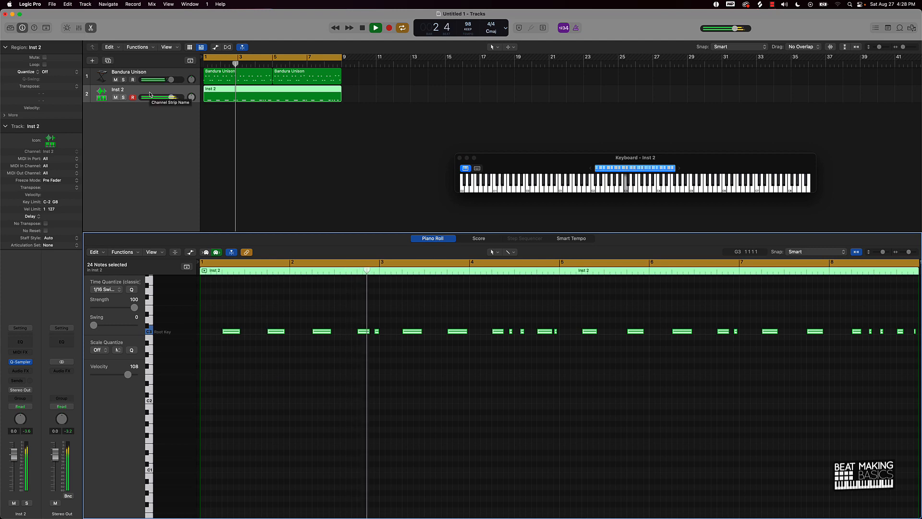
key("space")
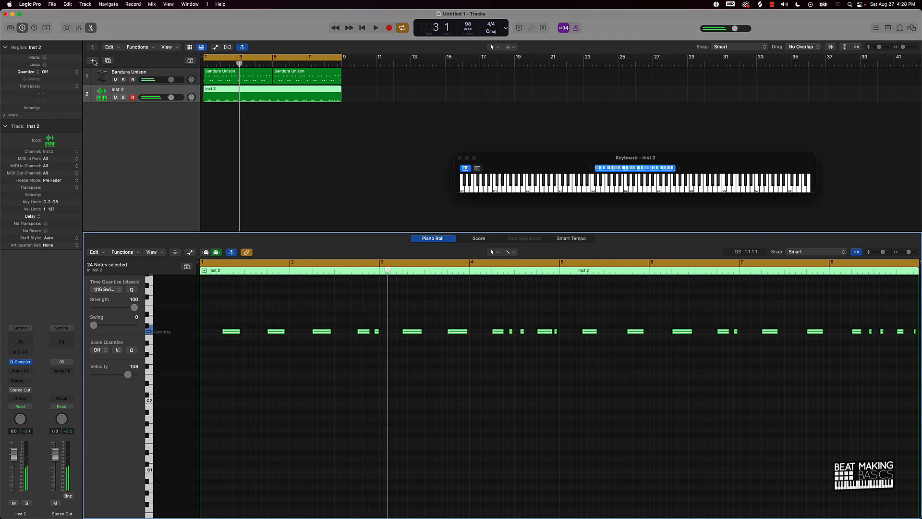
Add a third software instrument track with Quick Sampler (Single Sample) and switch to Splice
left_click(93, 60)
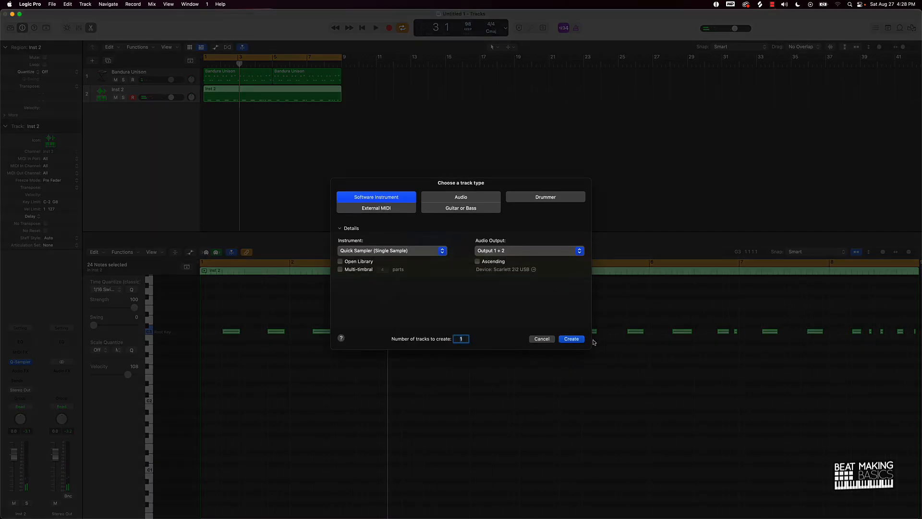
left_click(577, 340)
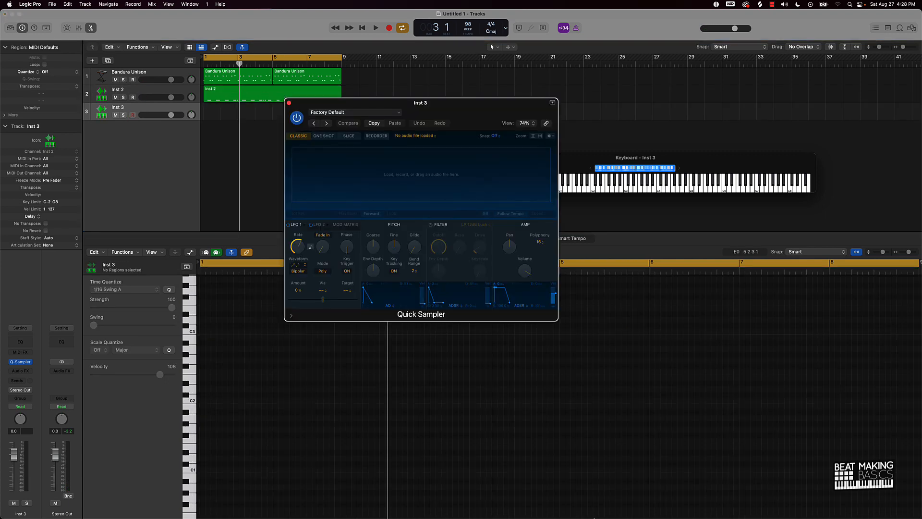
mouse_move(594, 518)
left_click(546, 497)
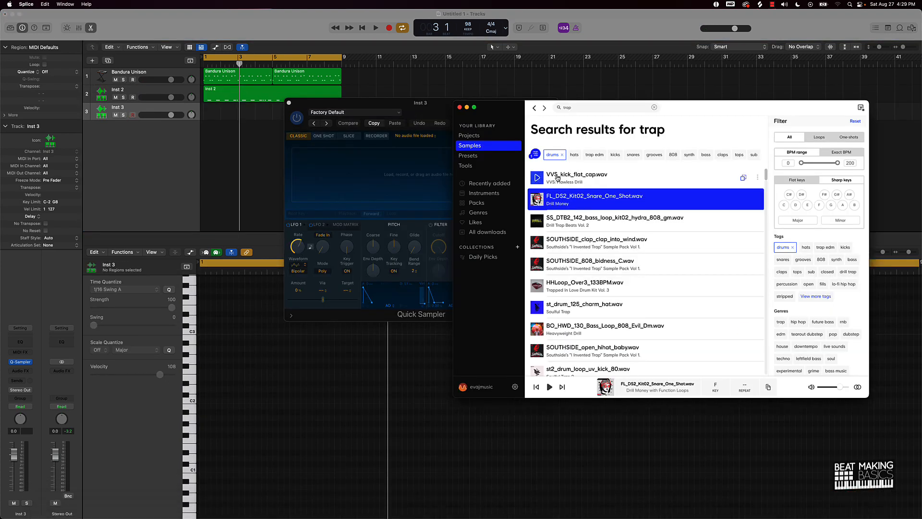
Open the VVS: Flawless Drill pack, filter it by the kicks tag, and audition the check, descendent and anywhere kicks
left_click(560, 182)
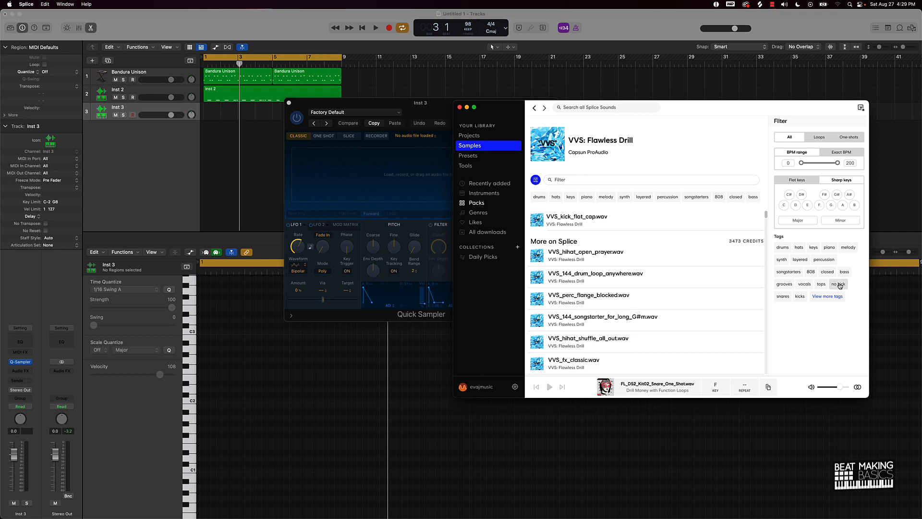
left_click(799, 296)
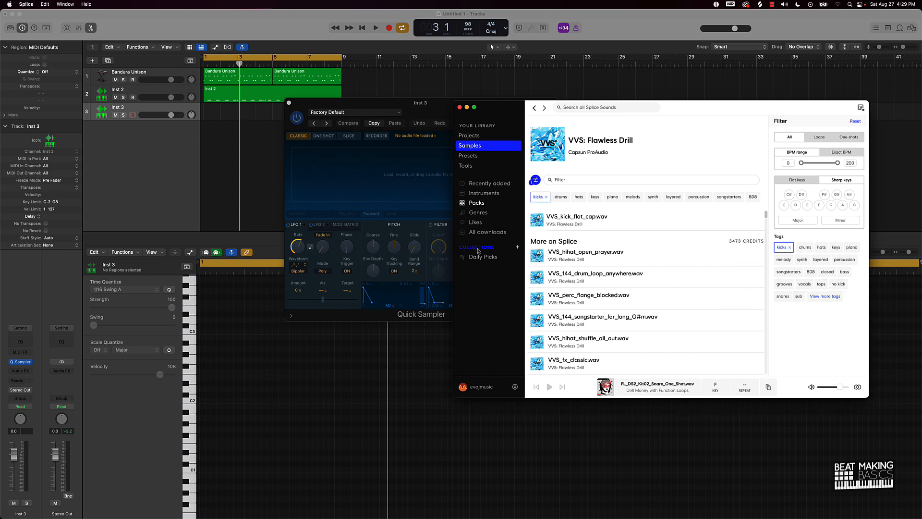
left_click(536, 256)
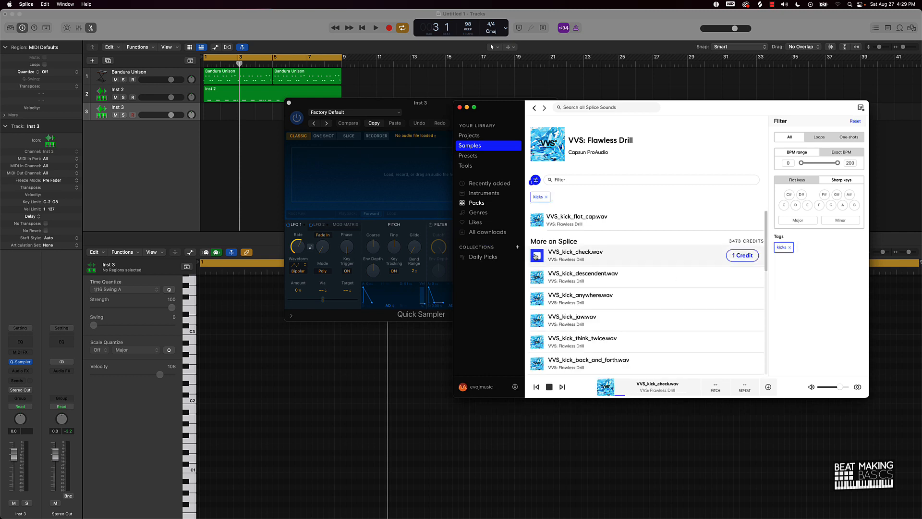
left_click(537, 275)
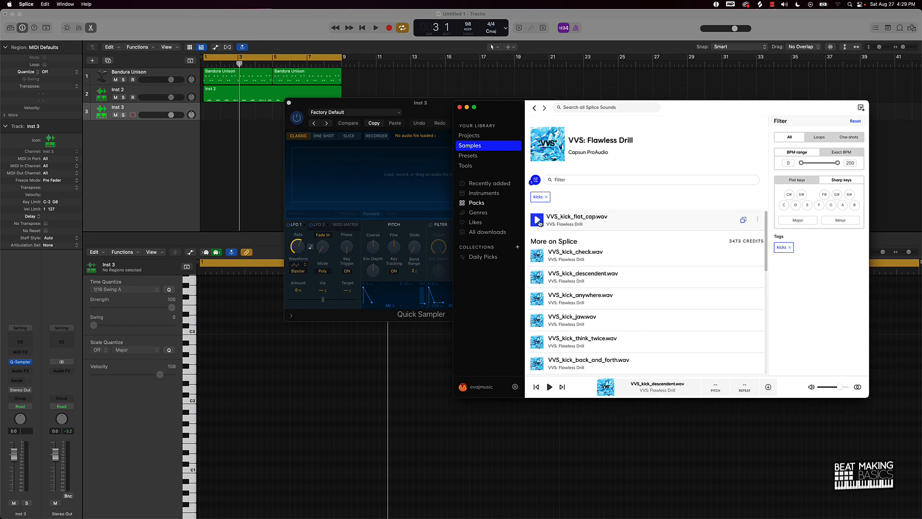
left_click(537, 299)
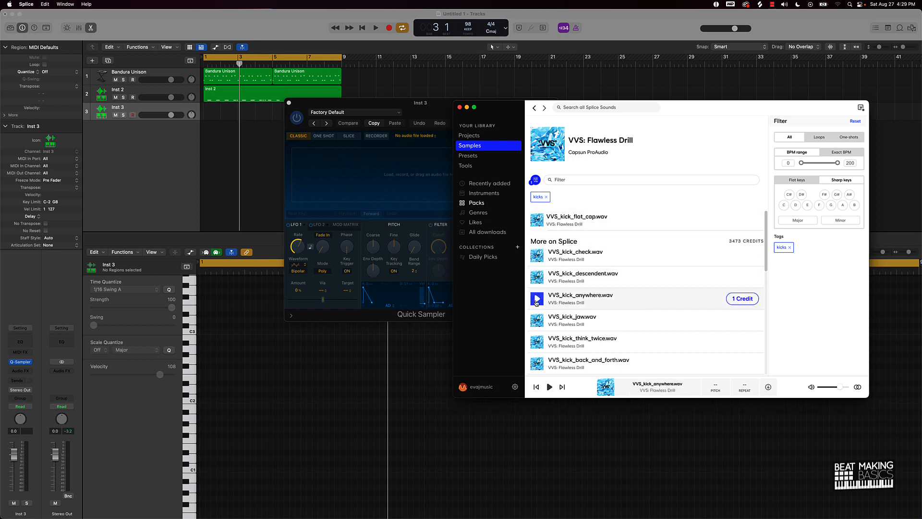
Get VVS_kick_anywhere.wav for 1 credit, load it into the Inst 3 Quick Sampler, and close the sampler window
left_click(730, 300)
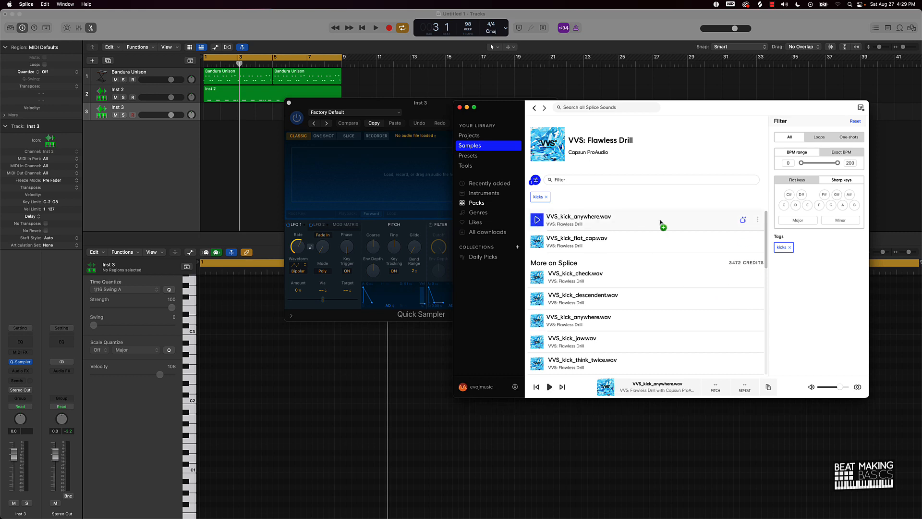
left_click_drag(661, 223, 344, 175)
left_click(303, 105)
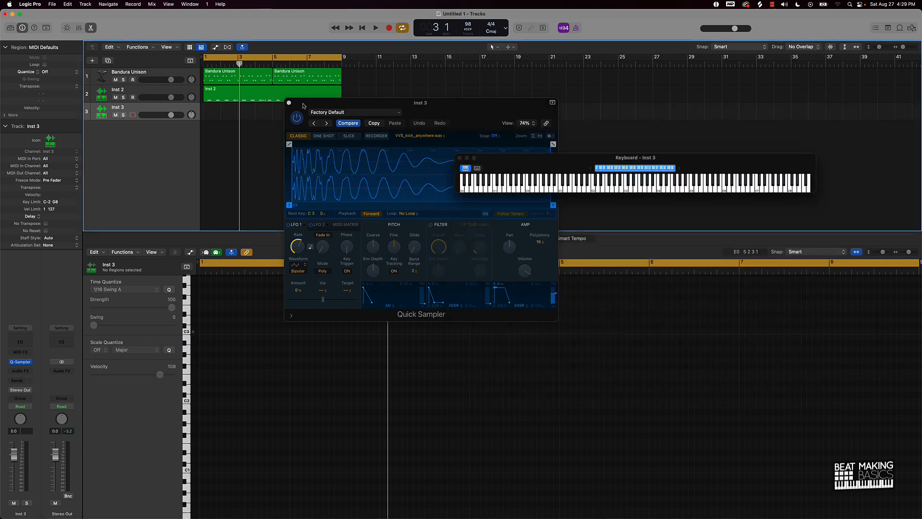
left_click(289, 103)
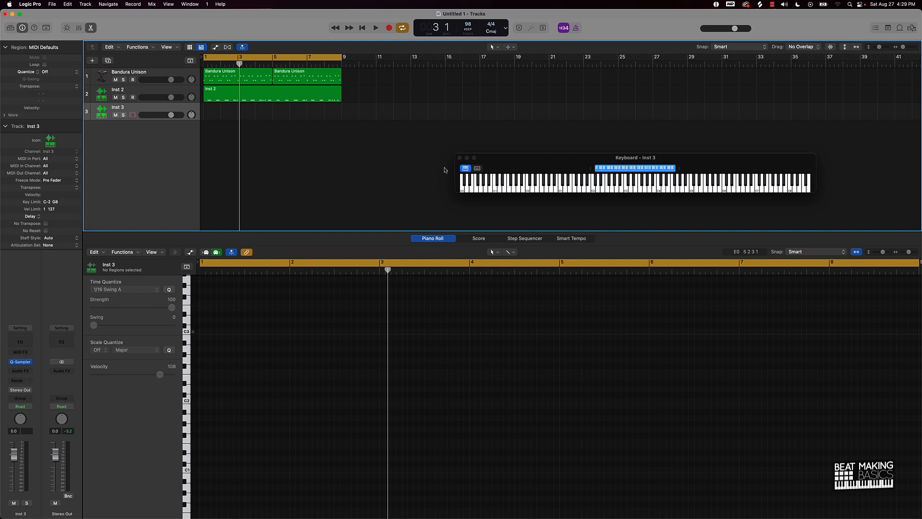
Record a kick pattern on C3 across bars 1 to 9 and quantize all its notes to 1/16 Swing A
key("r")
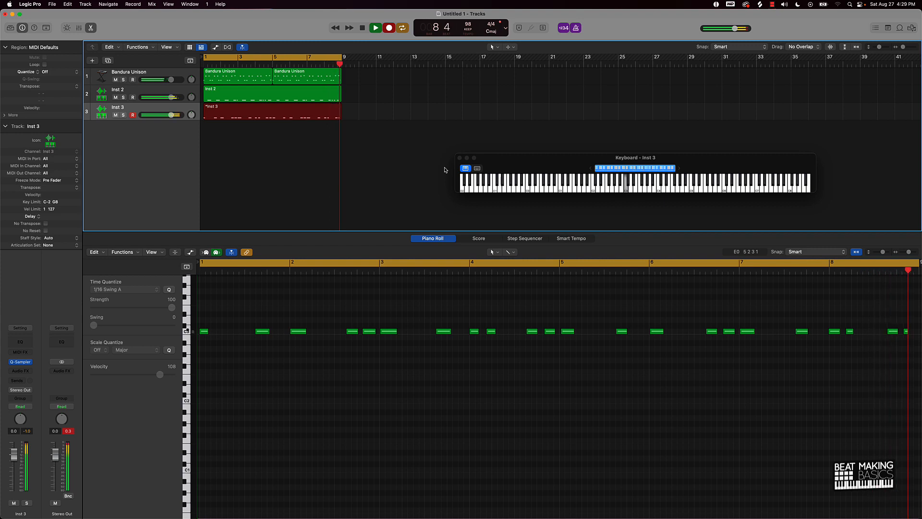
key("space")
key("super+a")
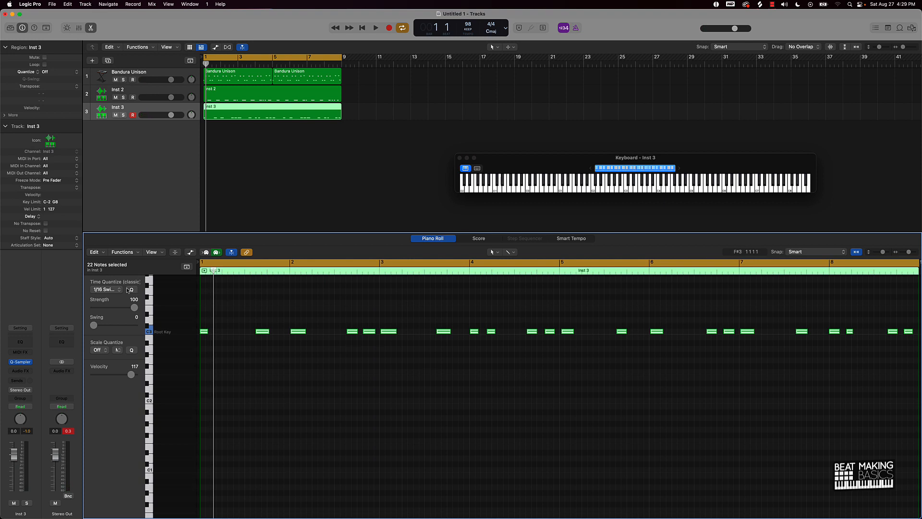
left_click(301, 306)
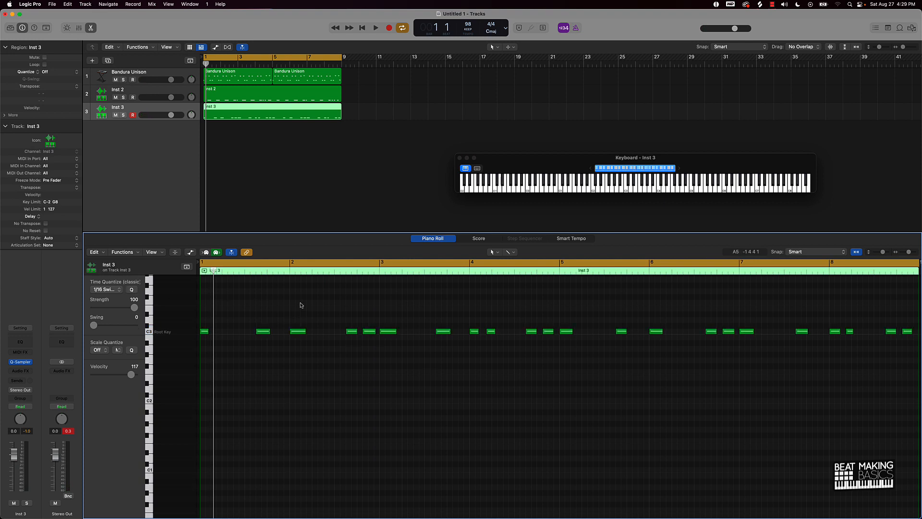
Rename the third track as Kick and the second track as Snare
double_click(115, 108)
type("Kick")
key("Return")
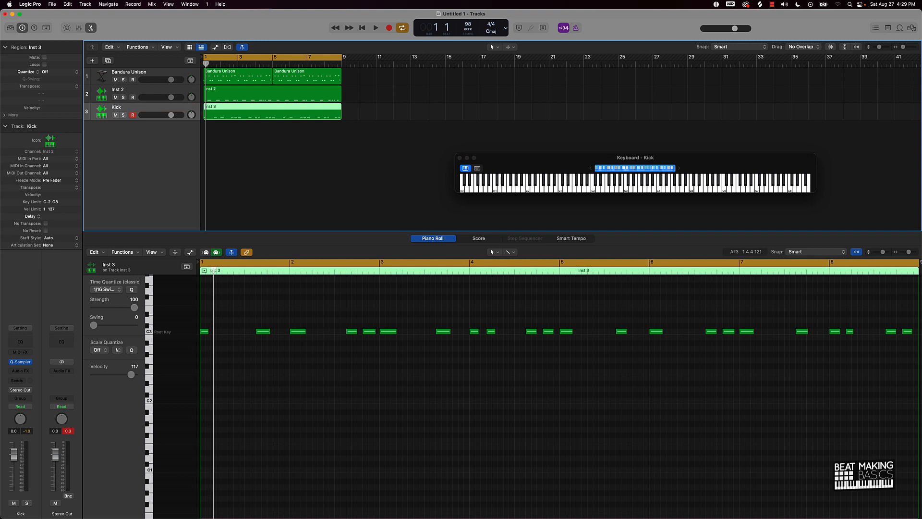
double_click(121, 91)
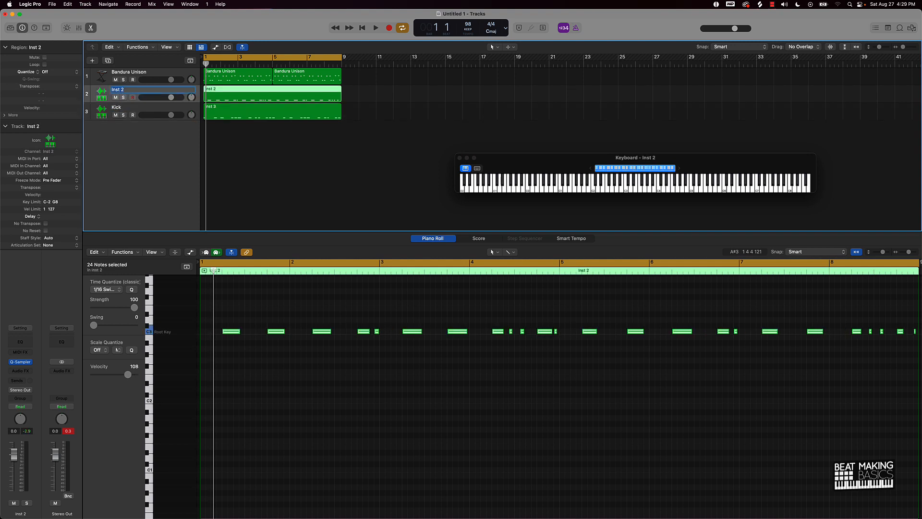
key("Return")
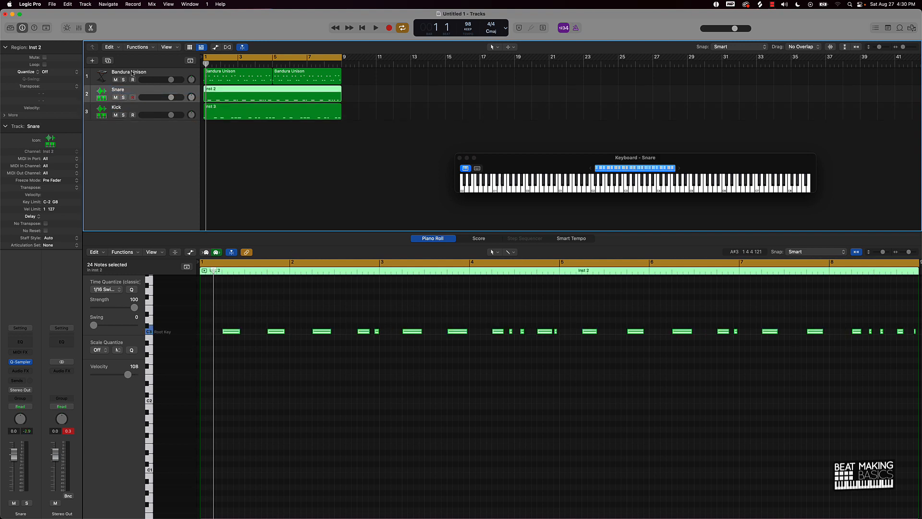
Select all regions, name them after their tracks, and clear the selection
left_click(269, 144)
key("super+a")
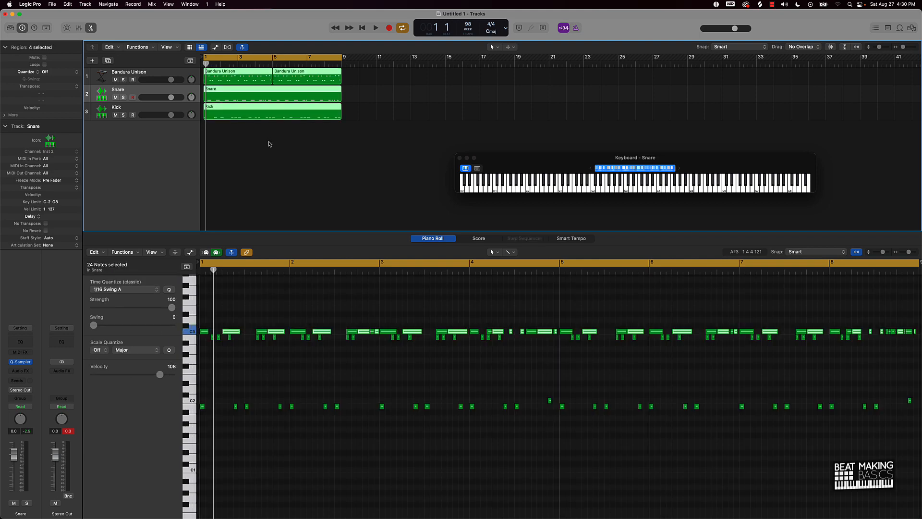
left_click(269, 143)
Add a software instrument track with Quick Sampler below the Kick track and move its window clear of the onscreen keyboard
left_click(102, 120)
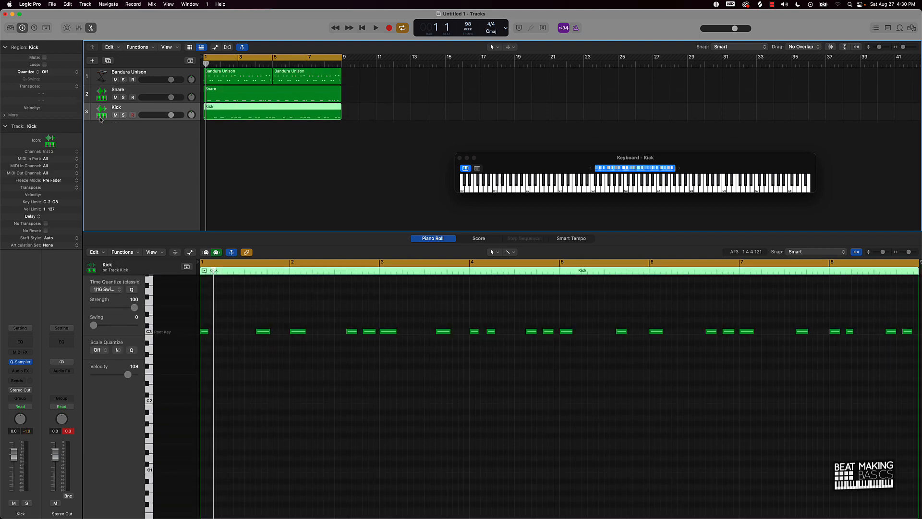
left_click(93, 60)
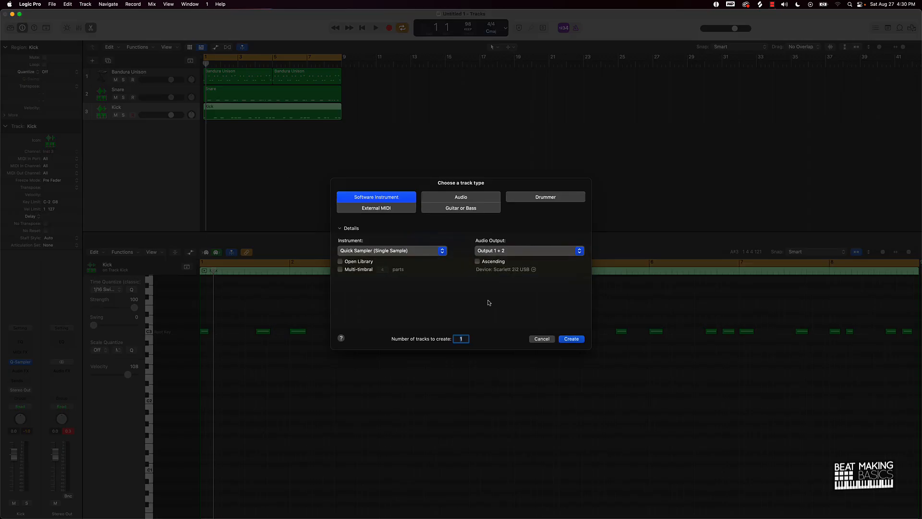
left_click(572, 342)
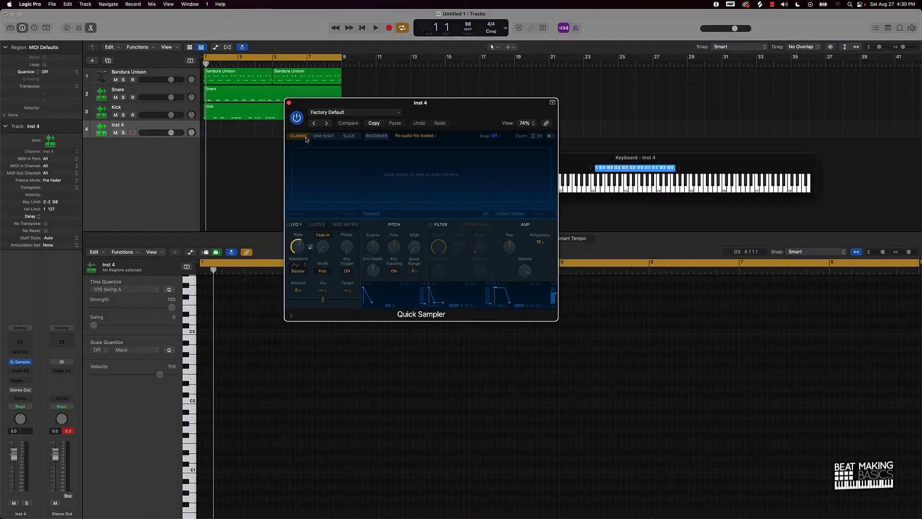
left_click_drag(490, 124, 384, 167)
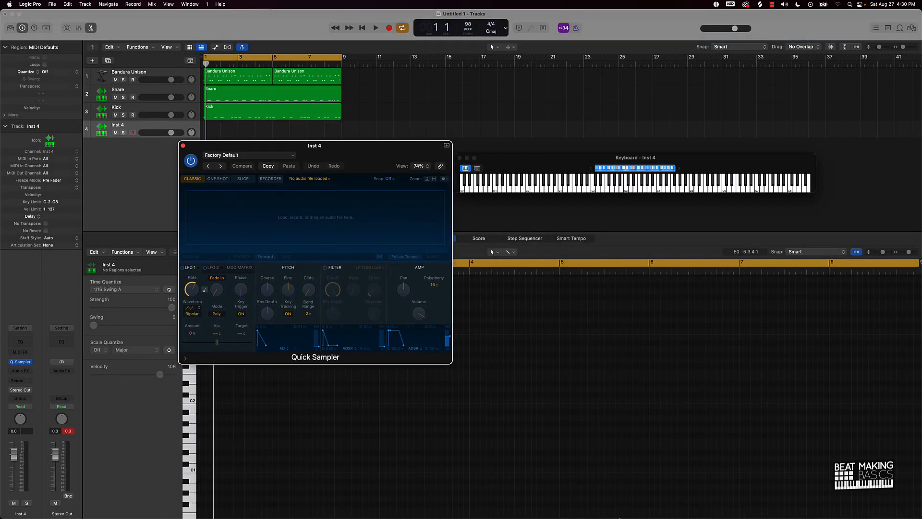
Switch to Splice, replace the kicks filter with a search for hat in the VVS: Flawless Drill pack, and preview the first two results
mouse_move(596, 514)
left_click(538, 505)
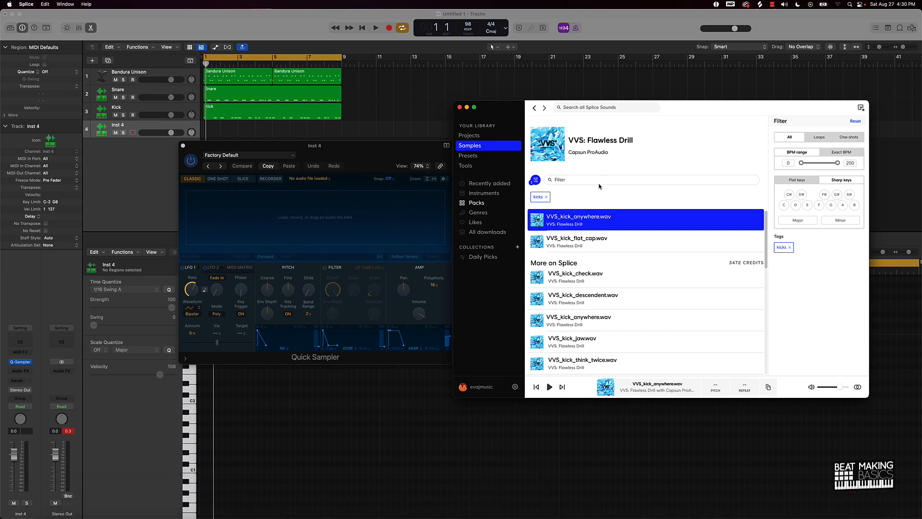
left_click(546, 197)
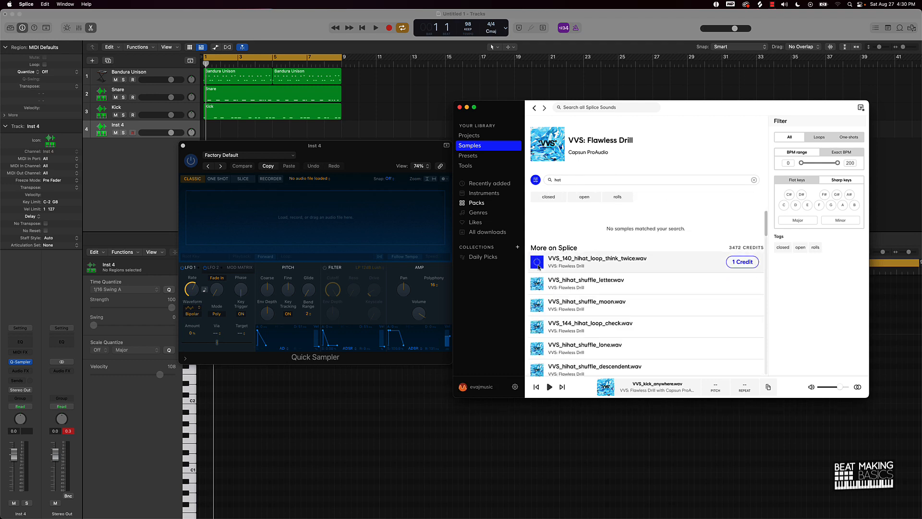
left_click(538, 263)
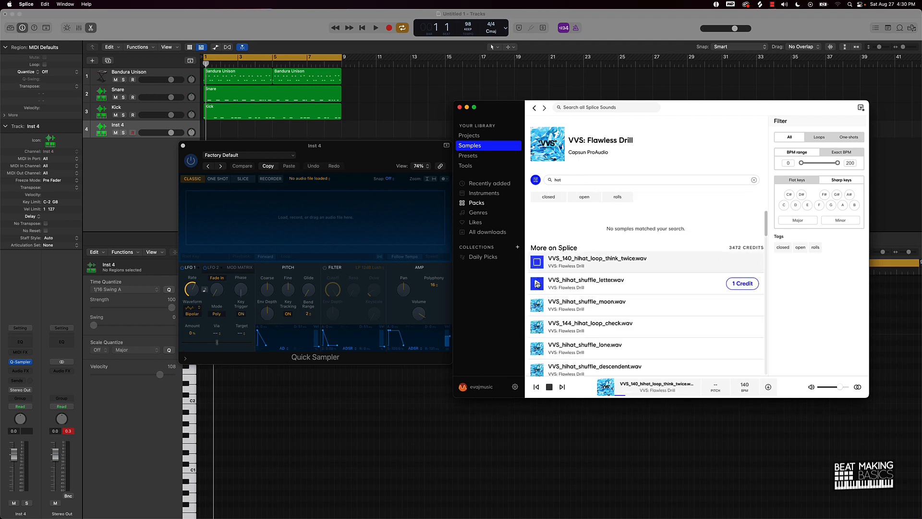
left_click(537, 284)
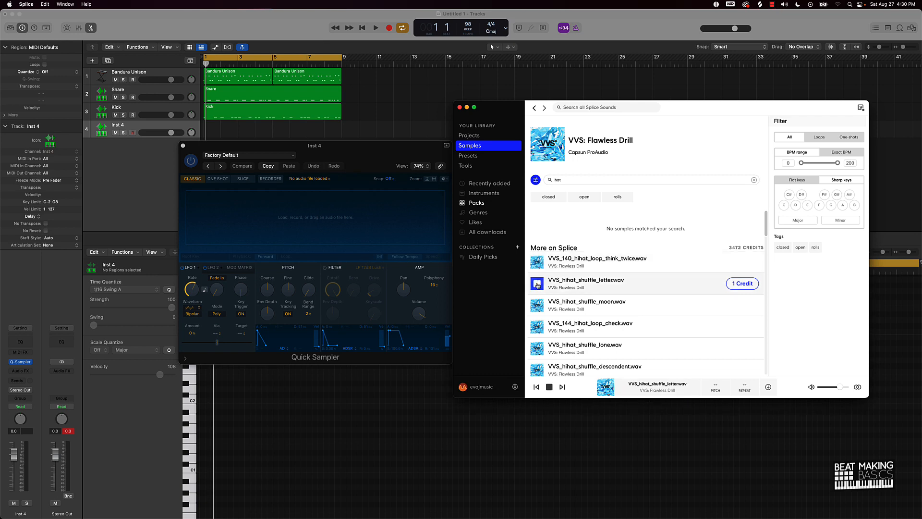
Preview and download VVS_144_hihat_loop_check.wav, then load it into the new track's Quick Sampler
left_click(537, 328)
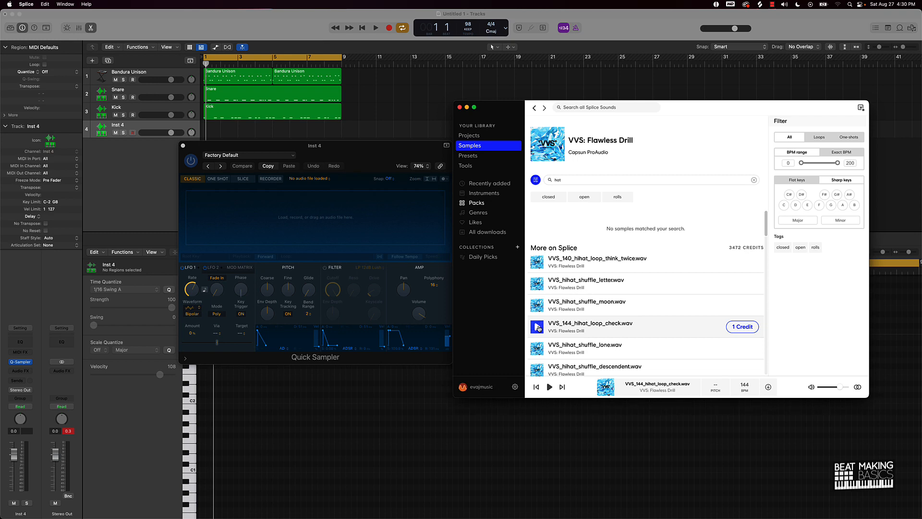
left_click(757, 326)
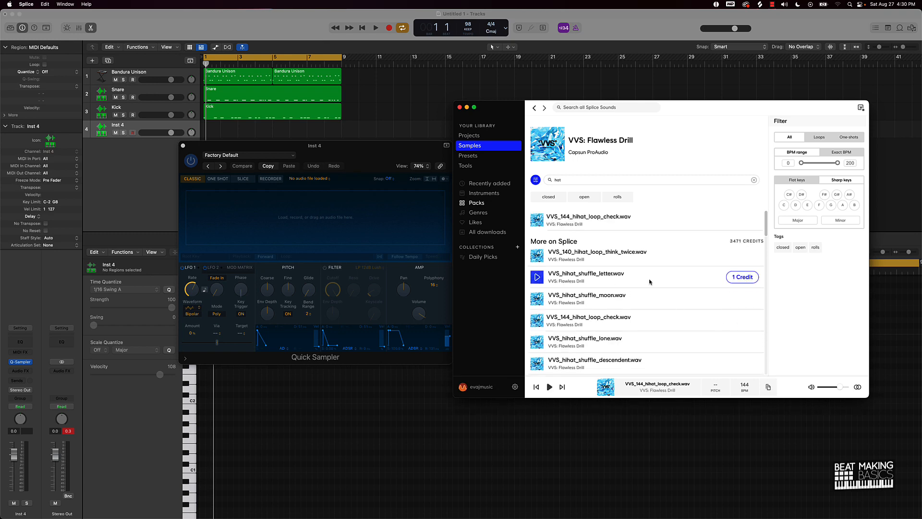
left_click_drag(553, 224, 256, 220)
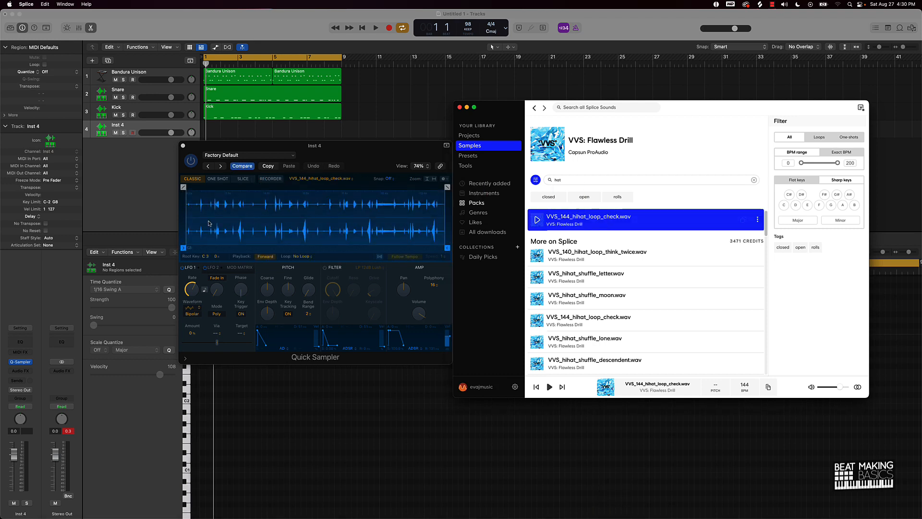
Trim the hi-hat sample to start at about 0.096 s and end at 0.436 s, then clear away the Splice and sampler windows
left_click(187, 248)
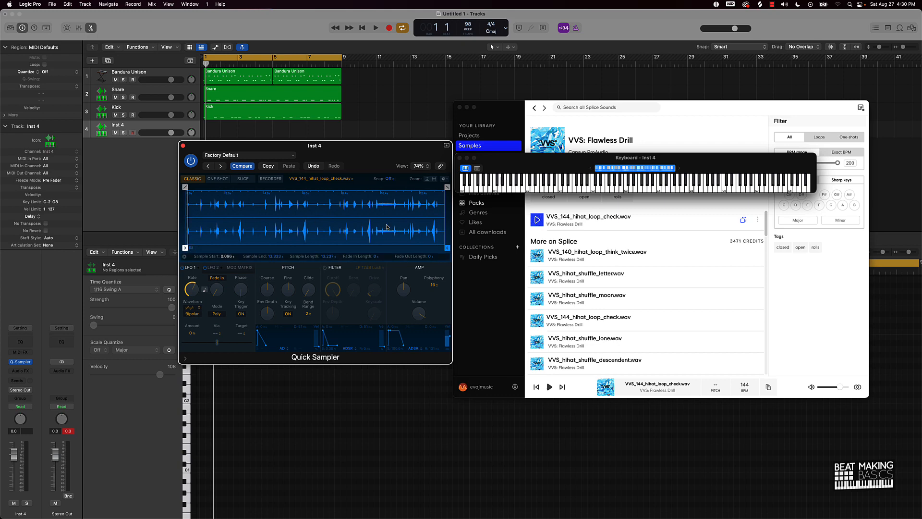
left_click_drag(447, 247, 195, 254)
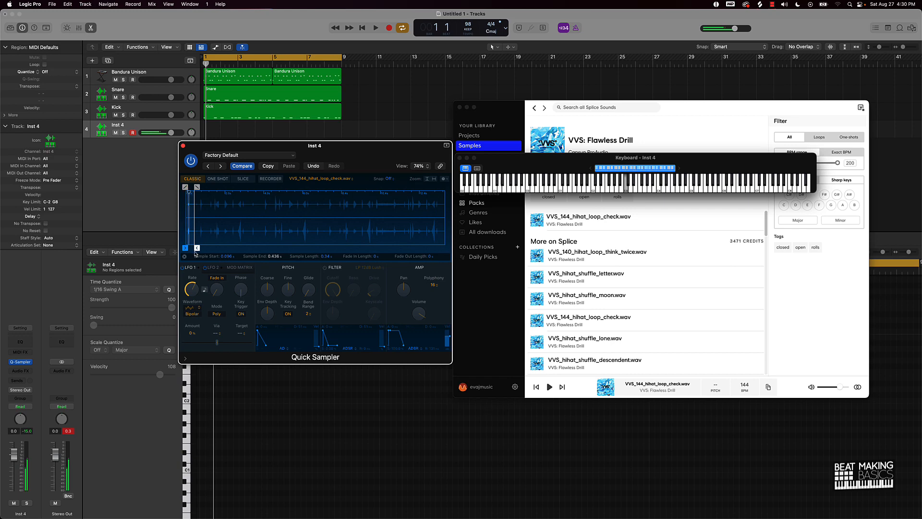
left_click(467, 109)
left_click_drag(344, 151, 313, 223)
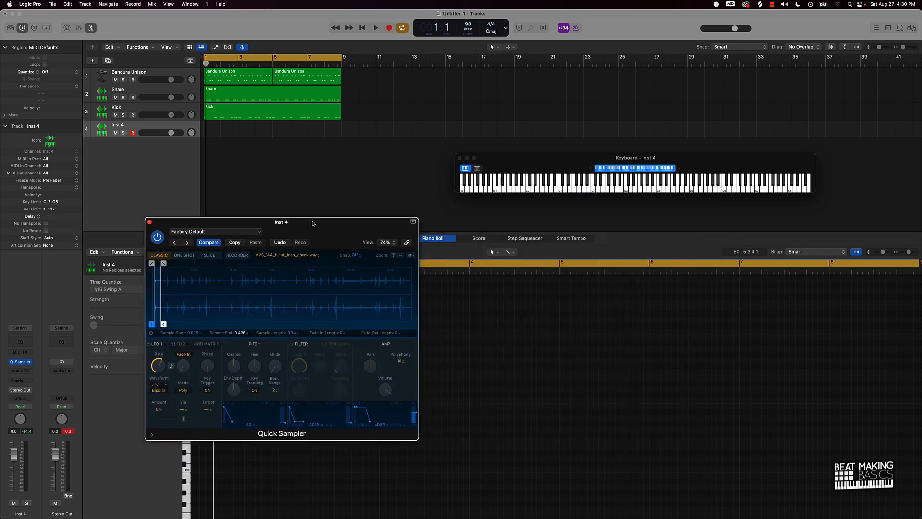
left_click(150, 222)
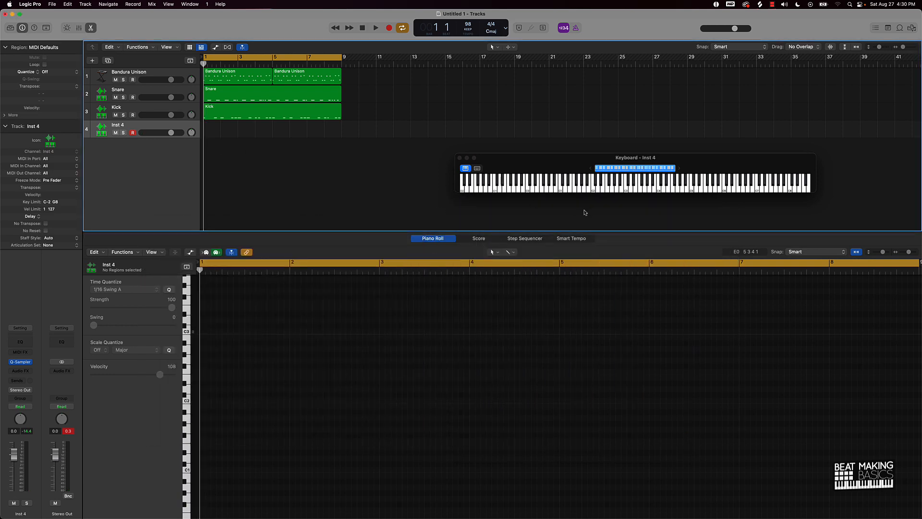
Create a Step Sequencer pattern on the hi-hat track with all 16 steps of the C3 root key row on, and play it
left_click(521, 238)
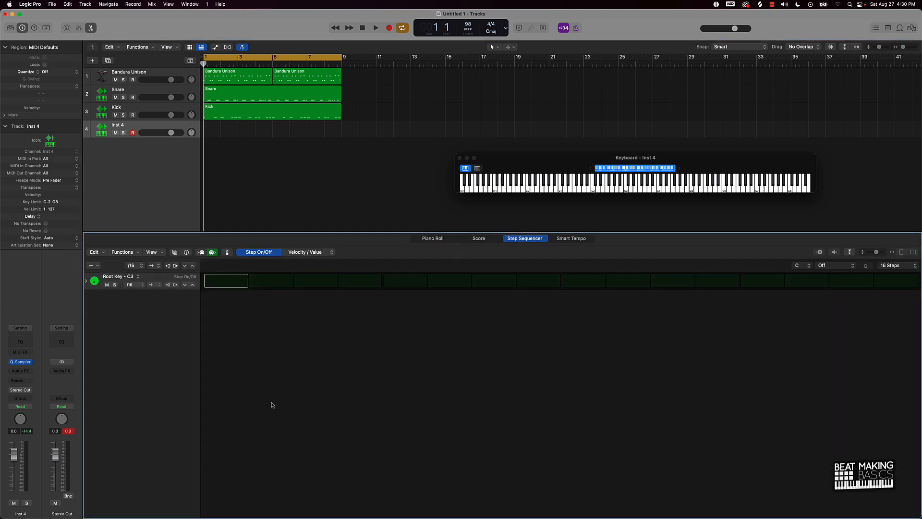
left_click(226, 281)
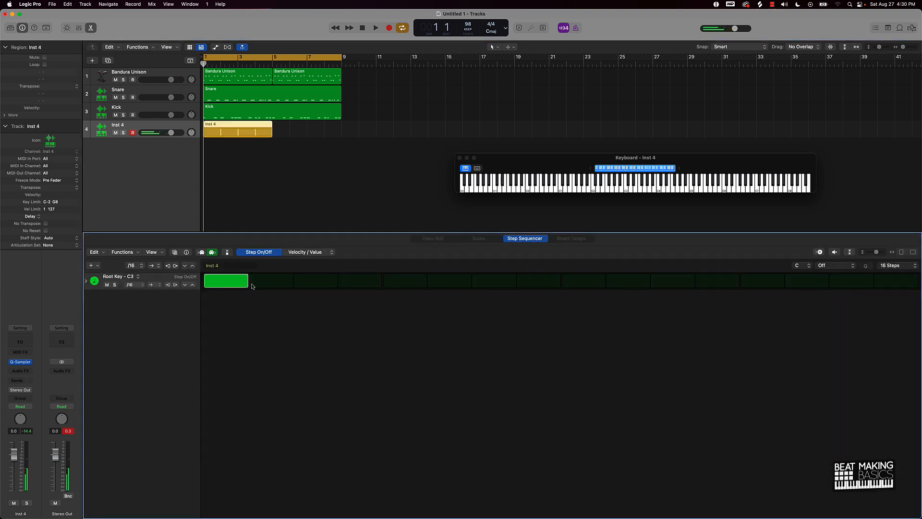
left_click_drag(252, 286, 746, 285)
key("space")
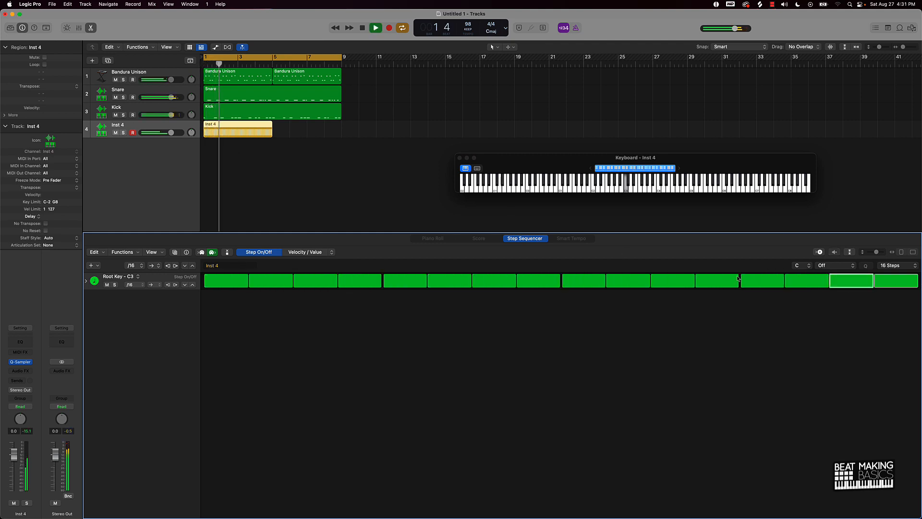
Extend the hi-hat pattern length to 32 steps and stop playback
left_click(885, 268)
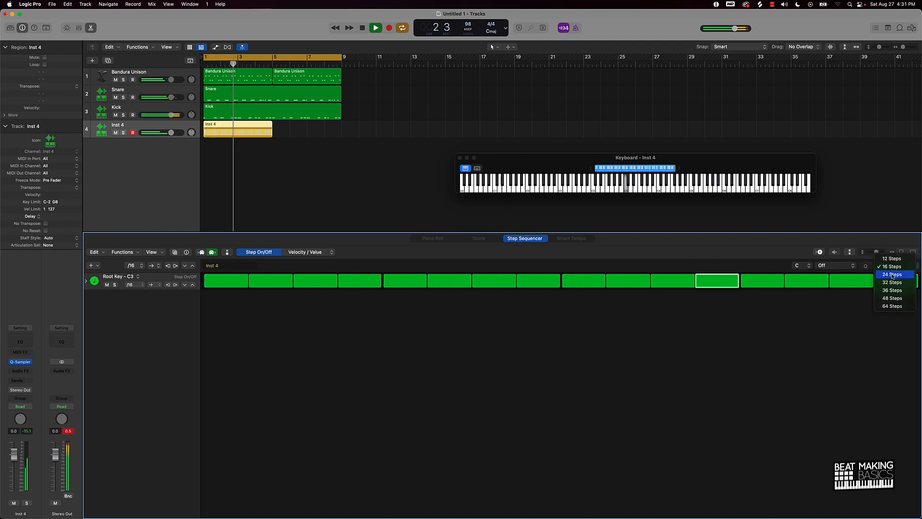
left_click(892, 282)
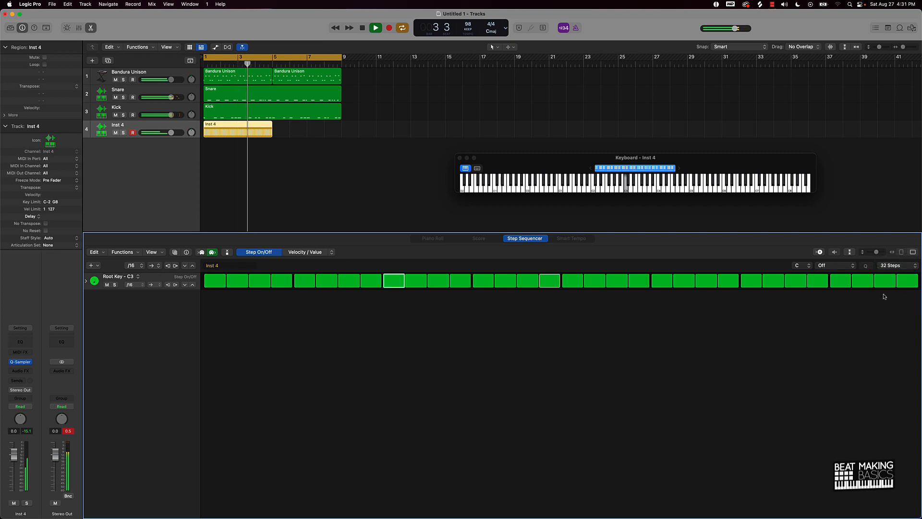
key("space")
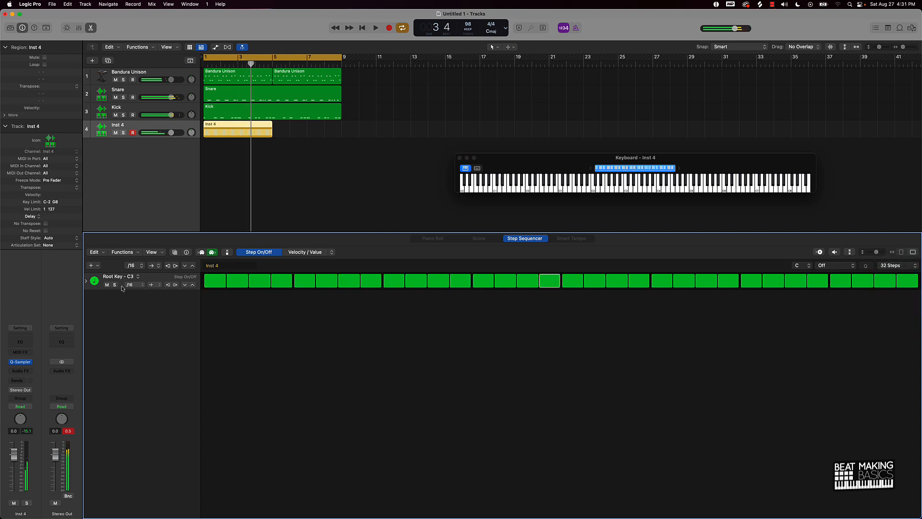
Expand the C3 root key row's subrows and change the Tie subrow to Note Repeat
left_click(87, 282)
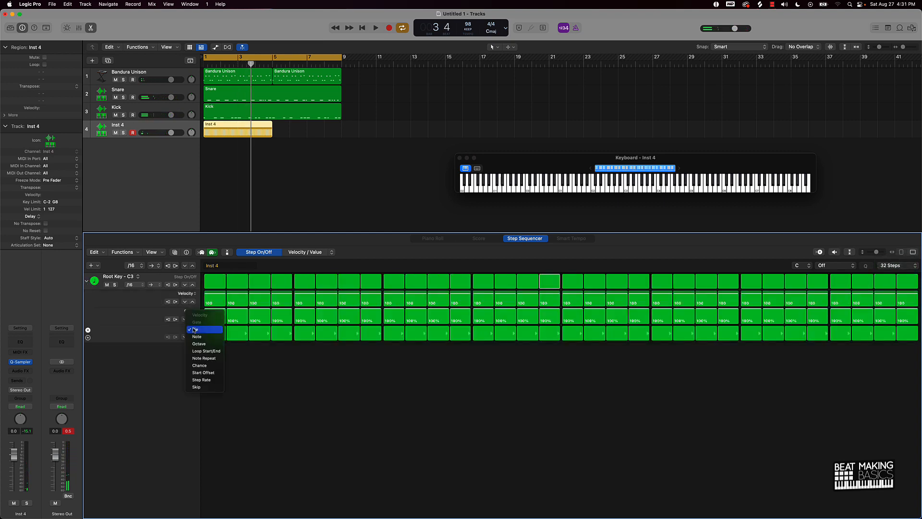
left_click(193, 328)
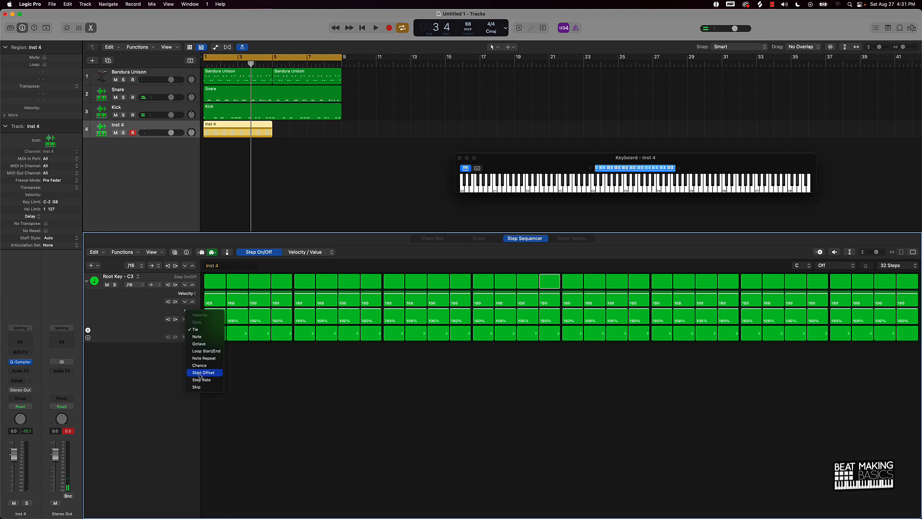
left_click(204, 357)
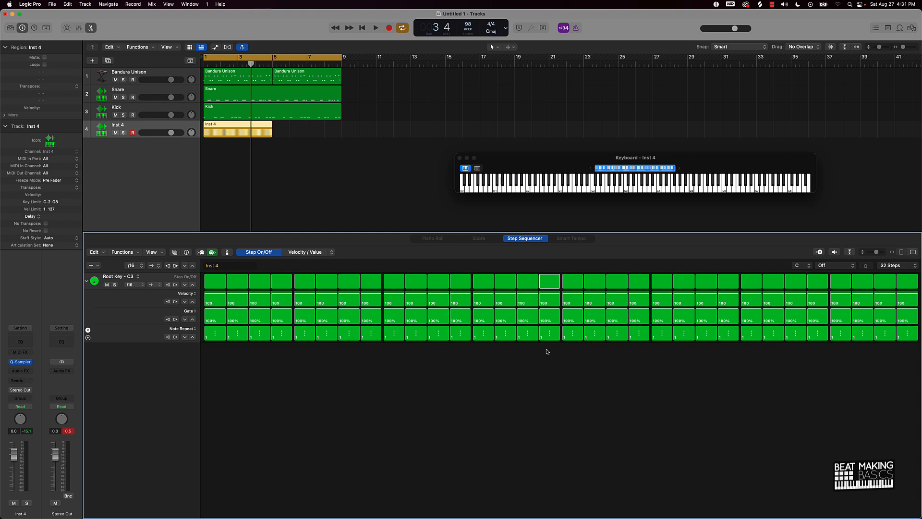
Raise the note repeat on steps 12 and 31 while the beat plays to add hi-hat rolls
key("space")
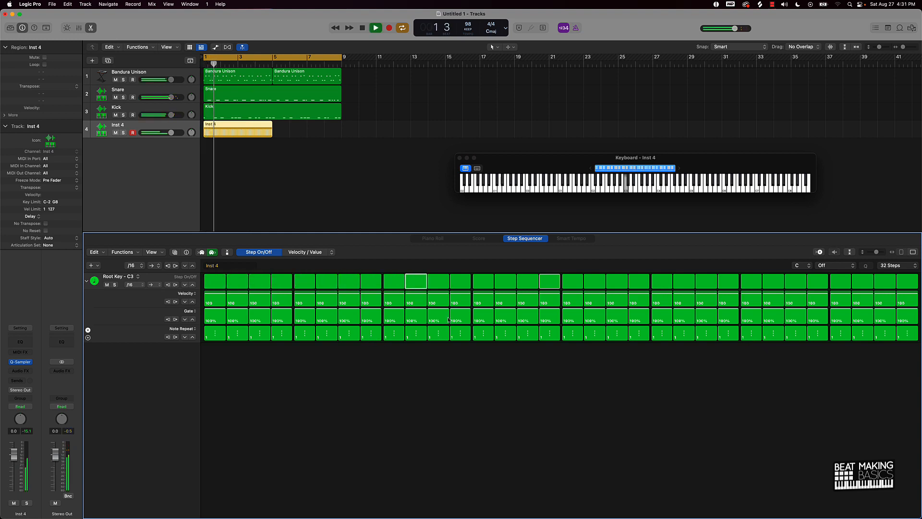
left_click_drag(463, 332, 461, 335)
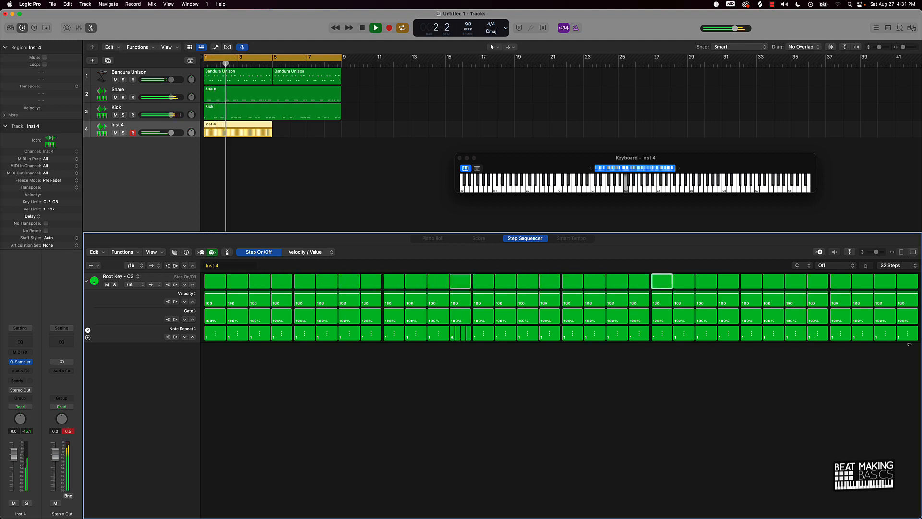
left_click_drag(885, 333, 889, 339)
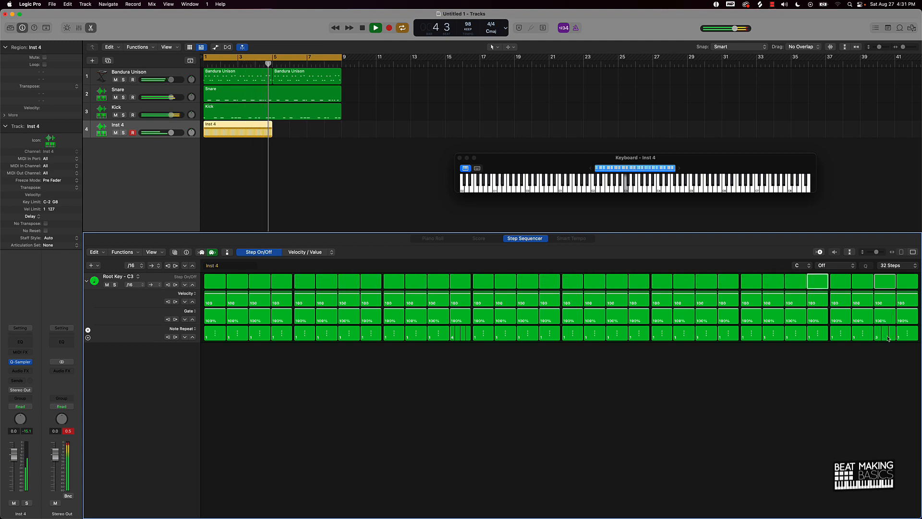
key("space")
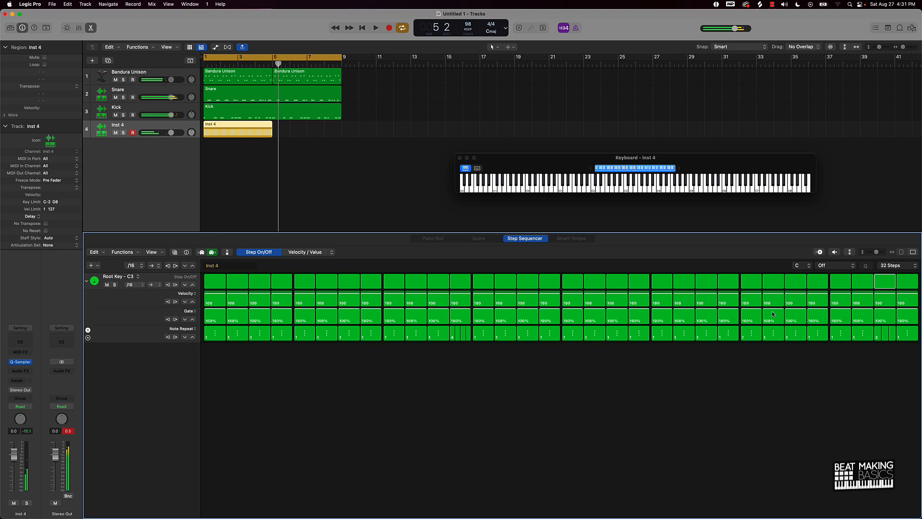
Repeat the hi-hat pattern region once so the part spans bars 1 to 9, and clear the selection
left_click(256, 143)
left_click(236, 136)
key("super+r")
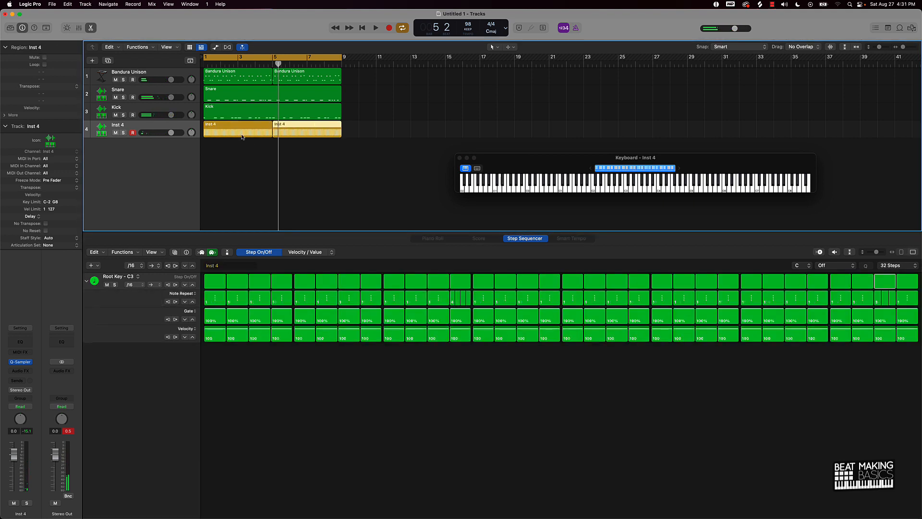
left_click(256, 154)
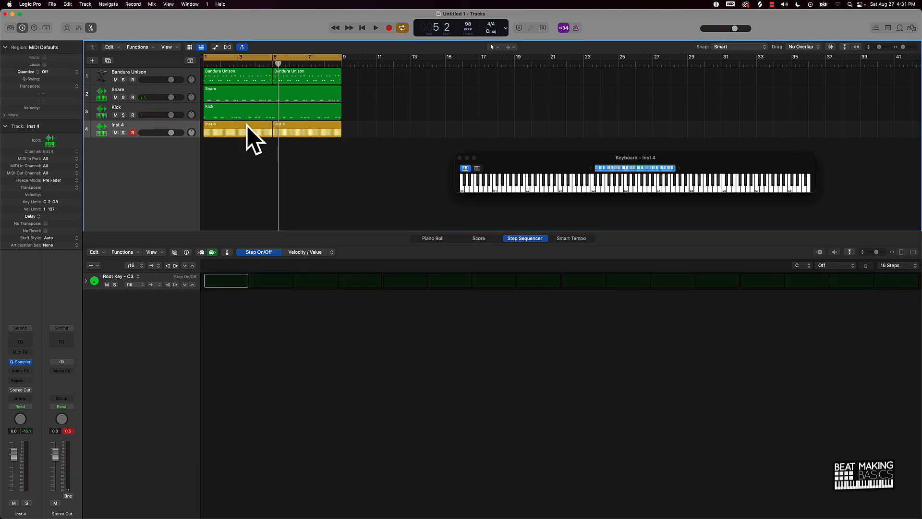
Rename the fourth track as Hat and name all regions after their tracks
double_click(121, 125)
type("Hat")
key("Return")
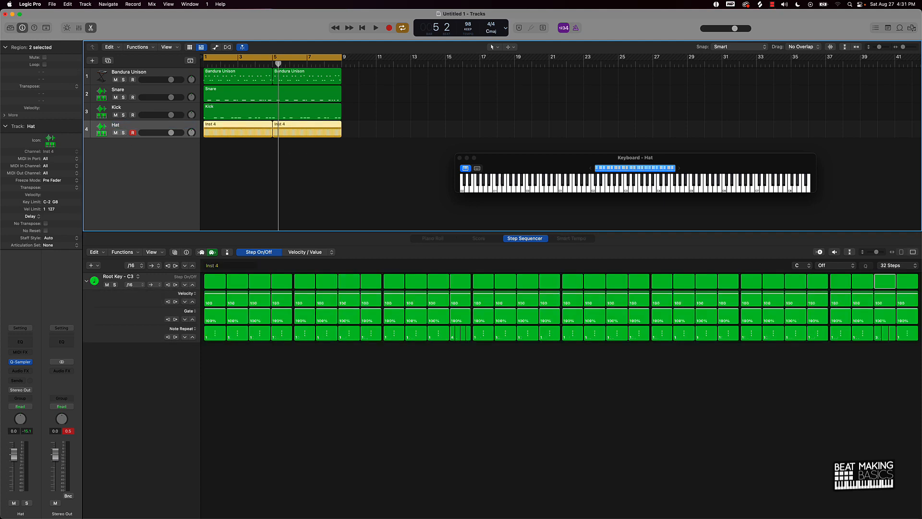
left_click(248, 168)
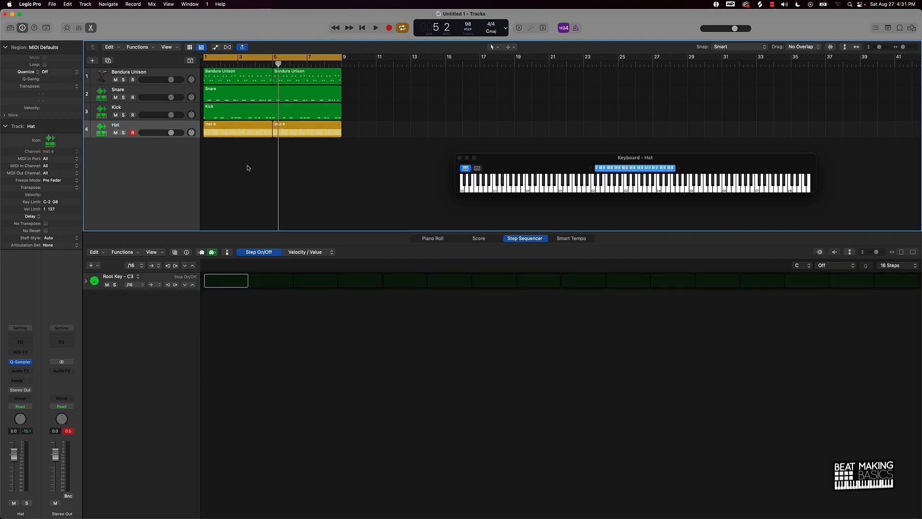
key("super+a")
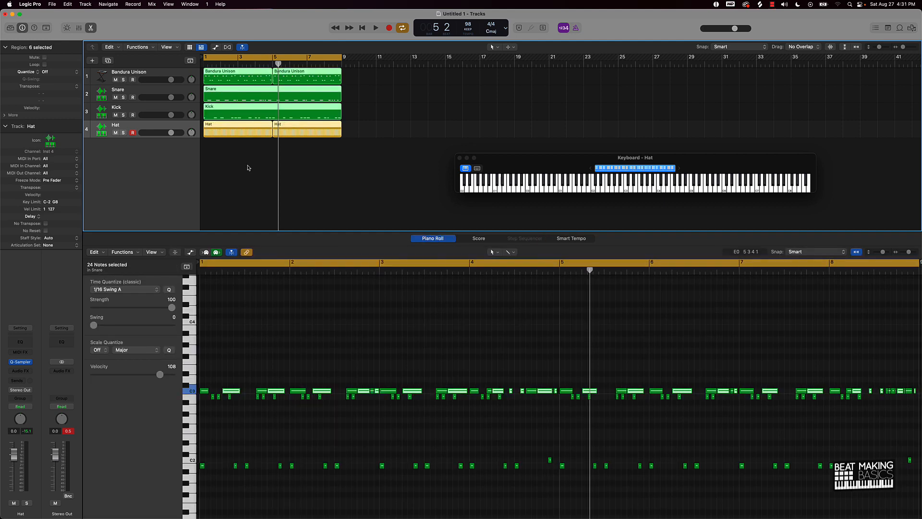
left_click(248, 167)
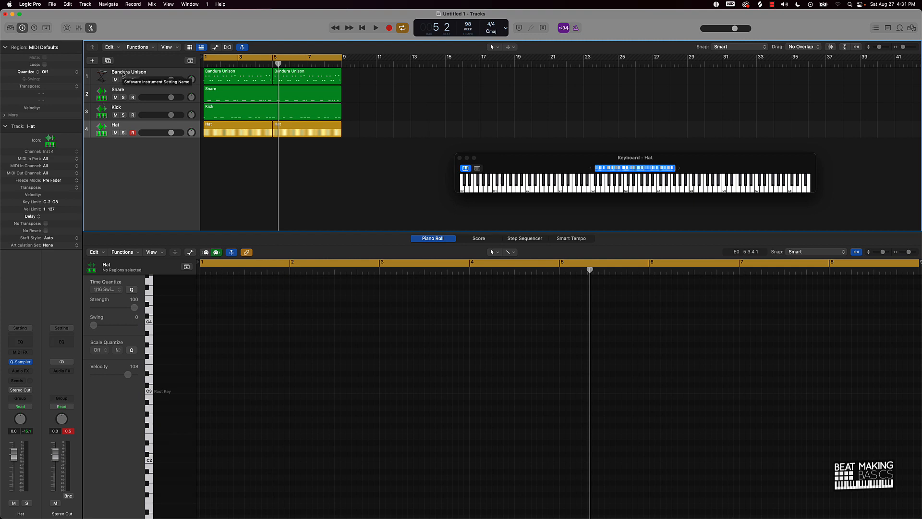
Rename the Bandura Unison track as Pluck
double_click(125, 72)
type("P")
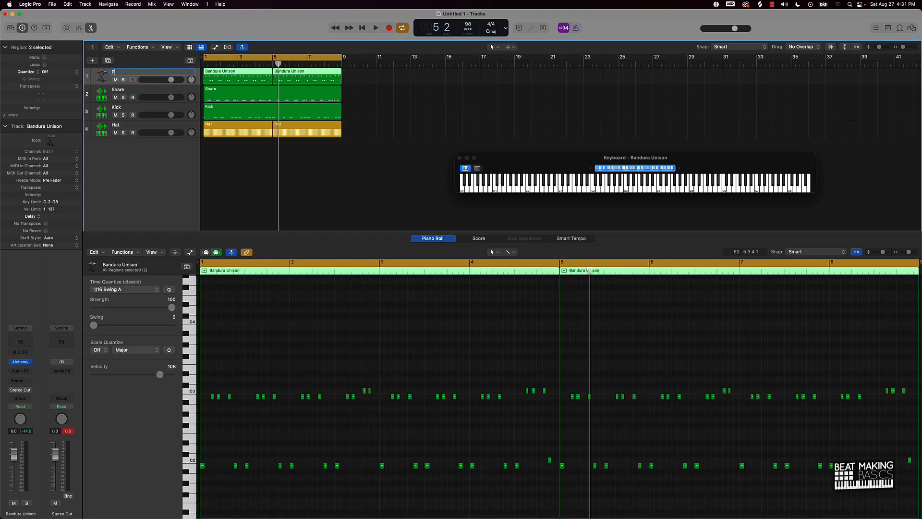
type("luck")
key("Return")
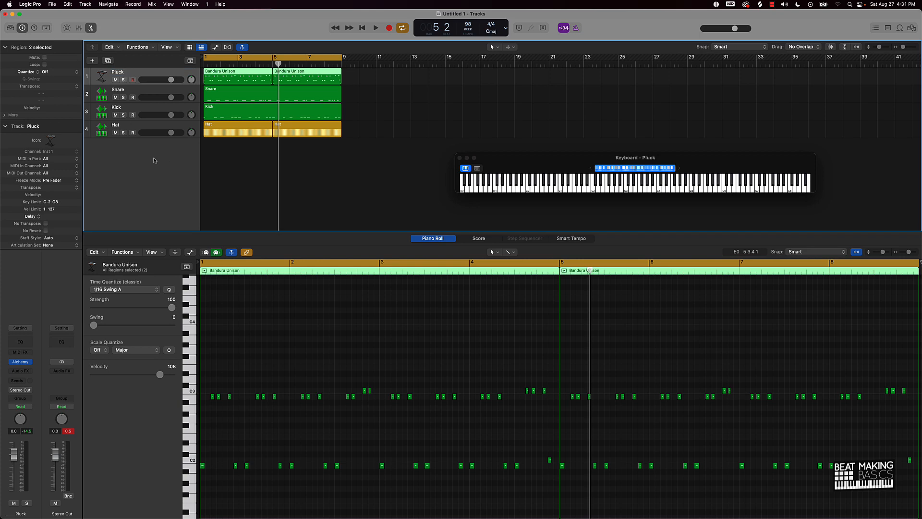
Add one software instrument track with Quick Sampler (Single Sample) below the Hat track
left_click(134, 126)
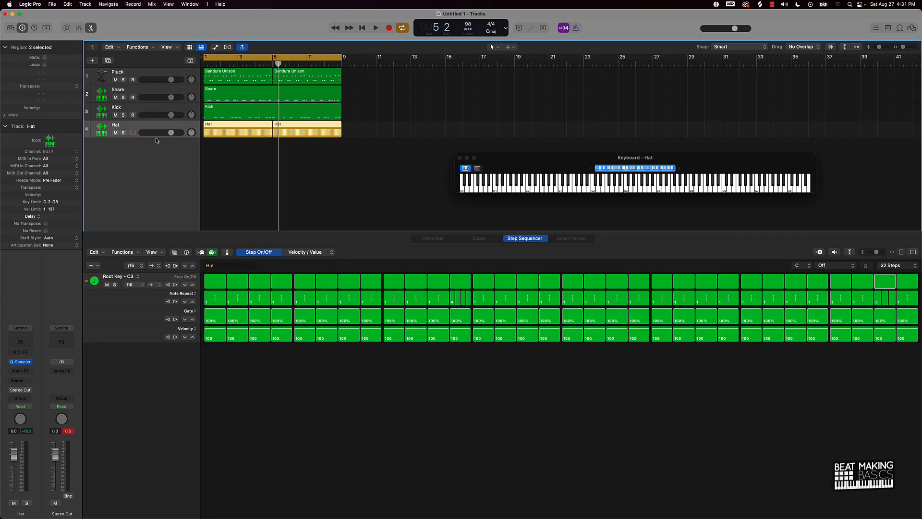
left_click(93, 61)
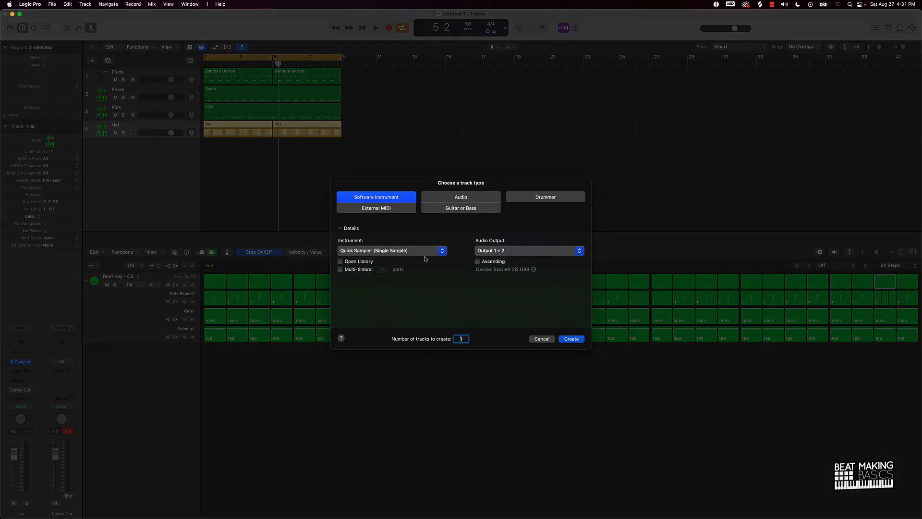
left_click(571, 339)
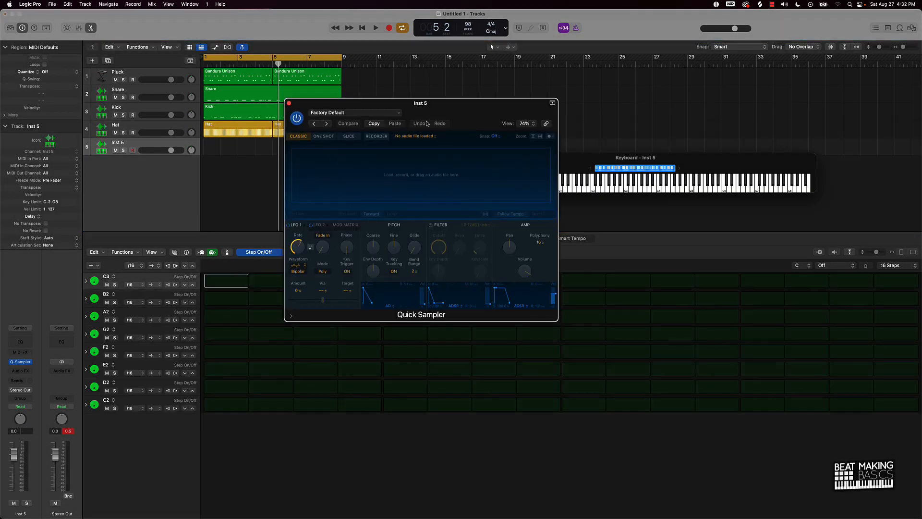
Move the Inst 5 Quick Sampler window below the track regions, leaving room beside it for another window
left_click_drag(426, 115, 598, 253)
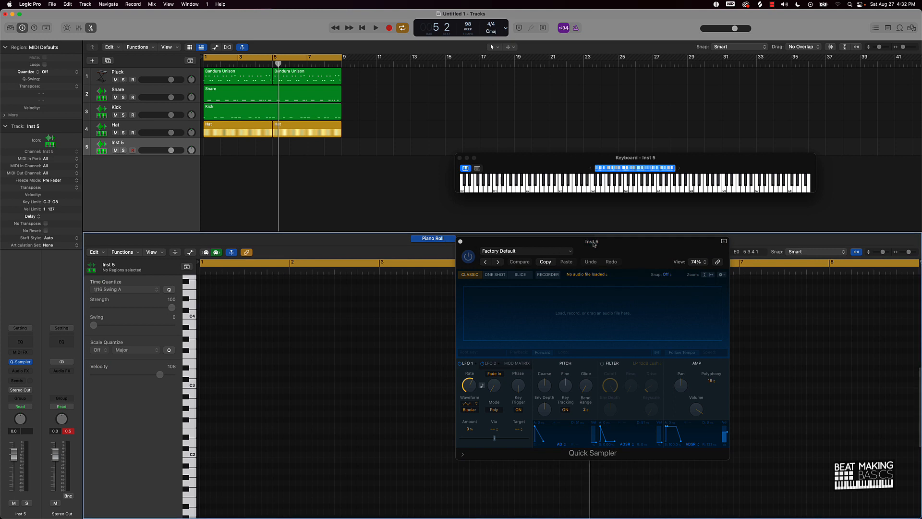
left_click_drag(649, 266, 277, 208)
Switch to Splice and search the VVS: Flawless Drill pack for 808
mouse_move(467, 518)
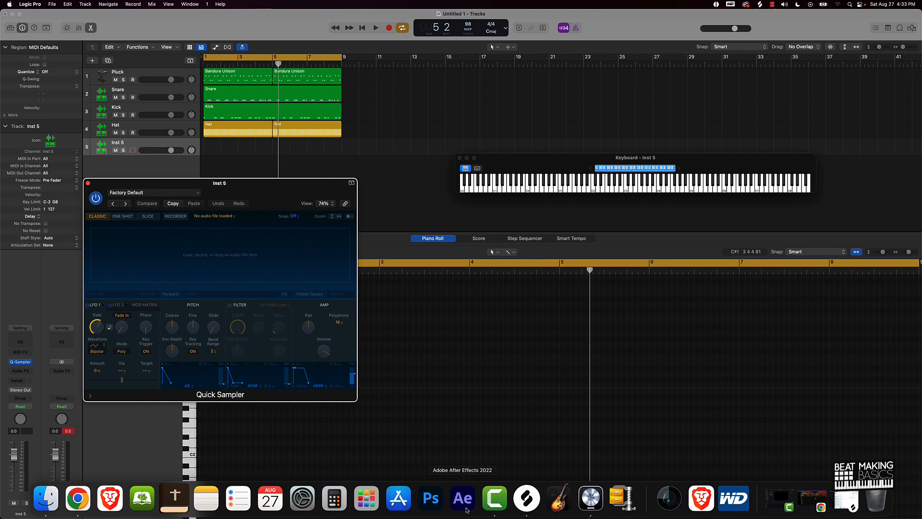
left_click(537, 510)
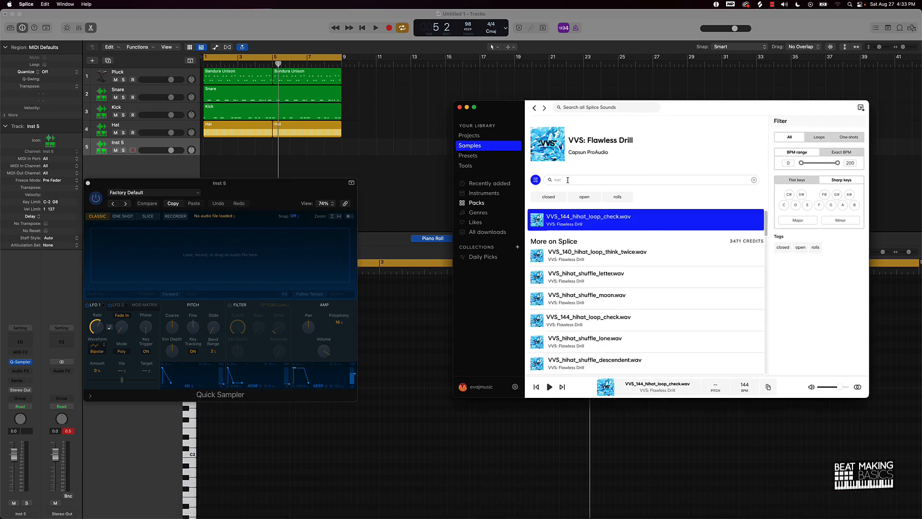
left_click(568, 180)
type("808")
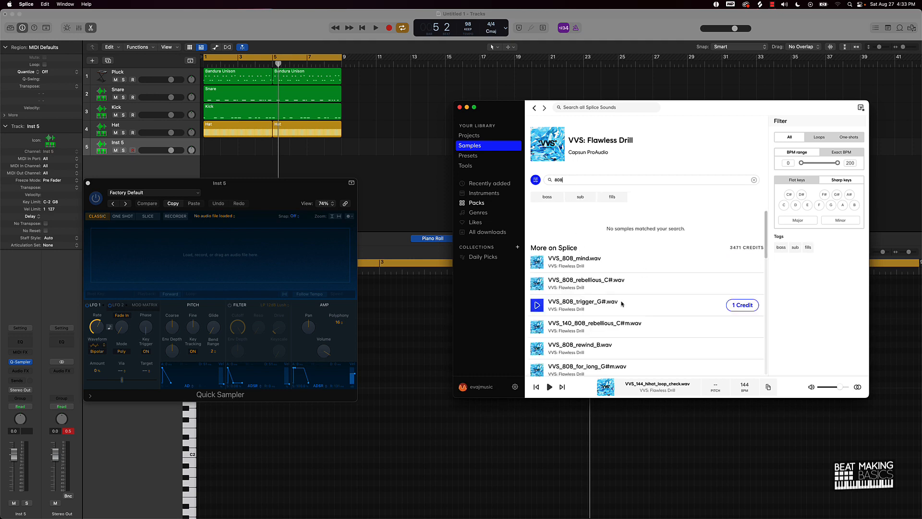
Audition the 808 samples of the VVS: Flawless Drill pack, from VVS_808_mind.wav through VVS_142_808_fill_wind_Bm.wav
left_click(536, 264)
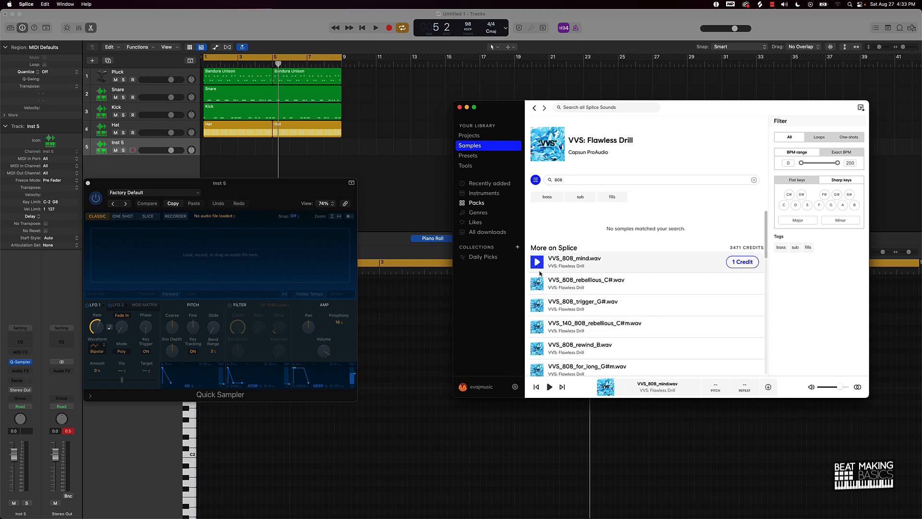
left_click(537, 284)
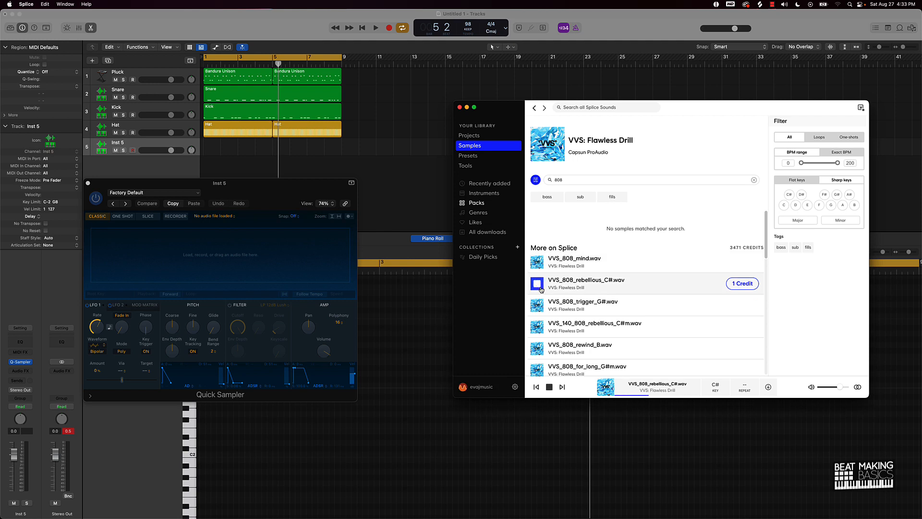
left_click(538, 308)
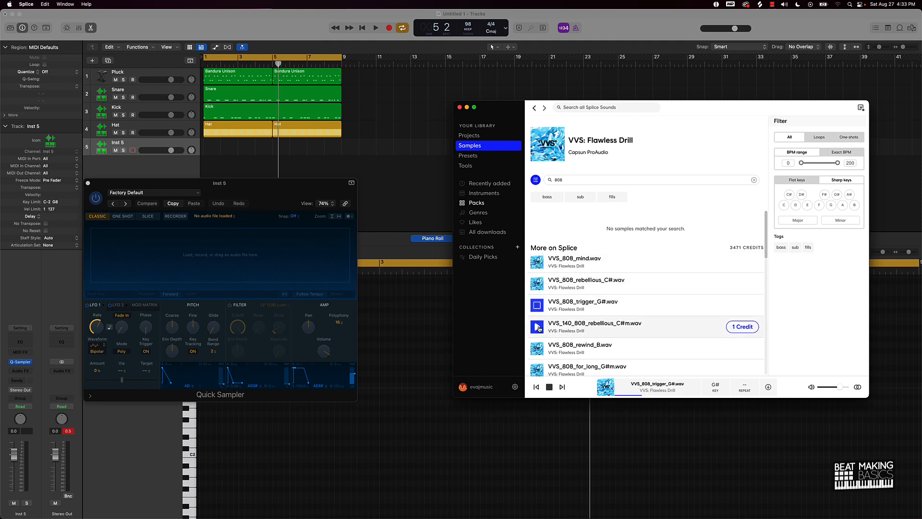
left_click(538, 328)
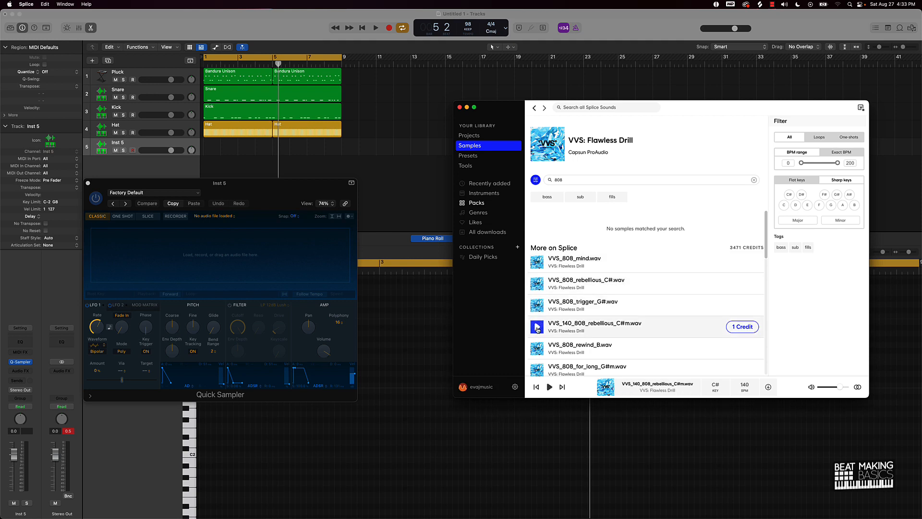
left_click(538, 350)
scroll(540, 351, "down", 1)
scroll(540, 351, "down", 3)
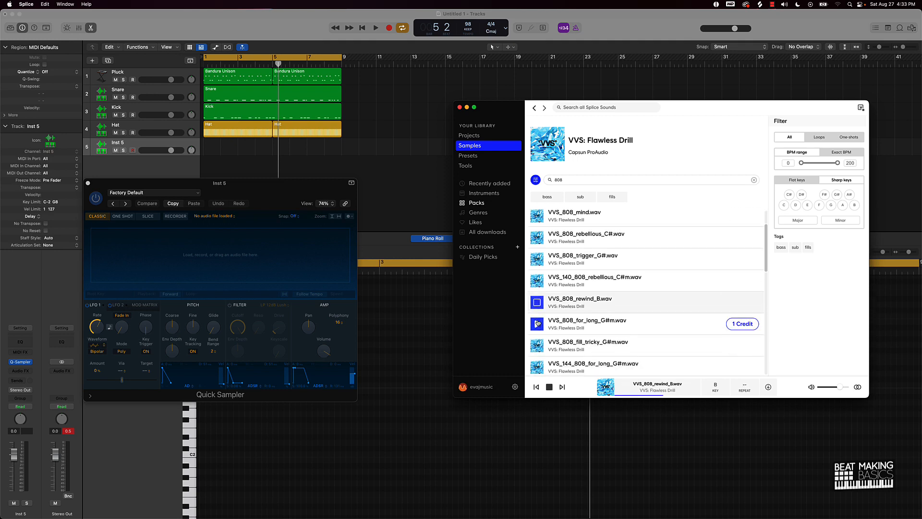
left_click(538, 324)
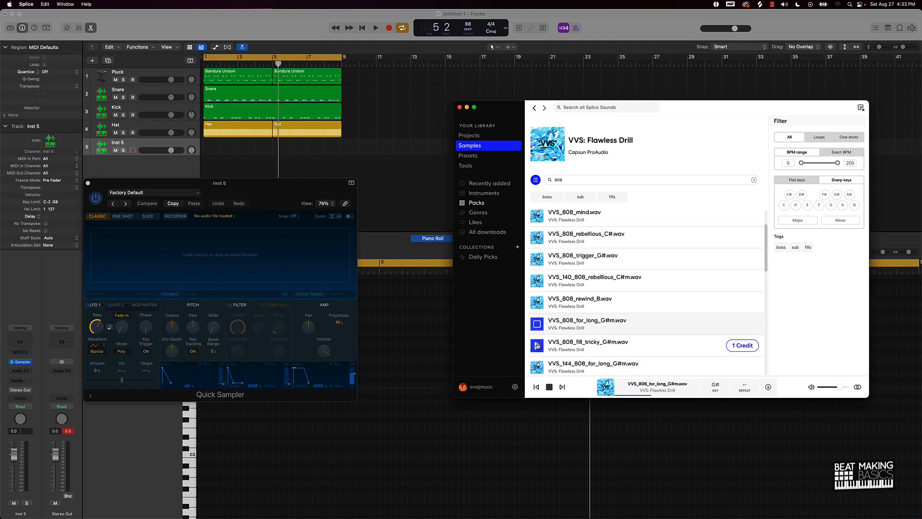
left_click(538, 345)
scroll(538, 343, "down", 3)
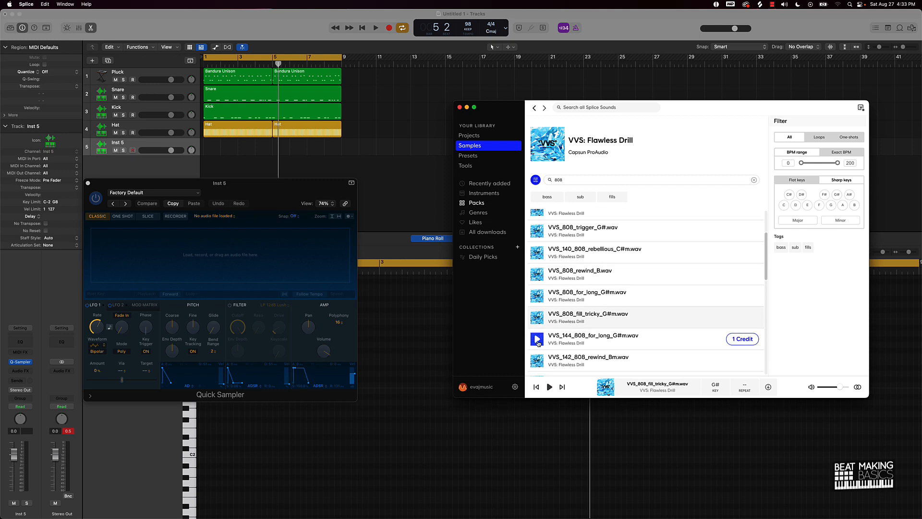
scroll(538, 343, "down", 2)
left_click(539, 341)
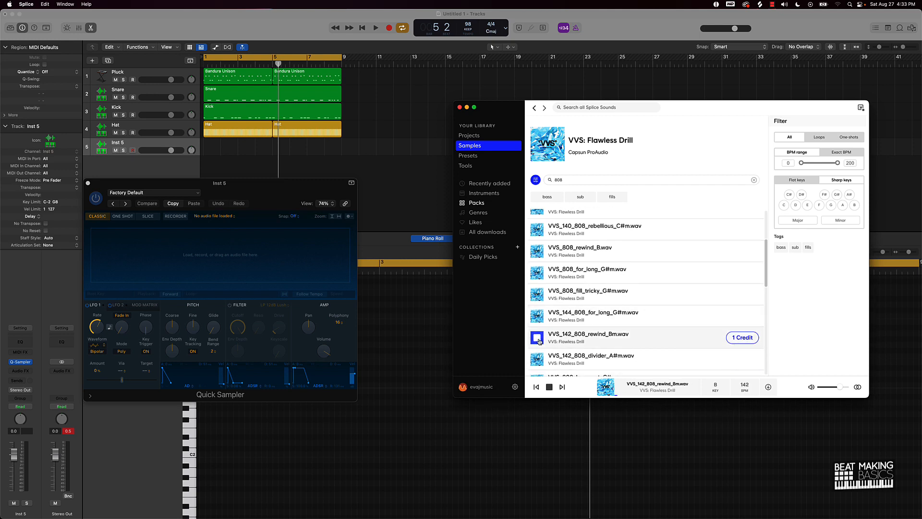
scroll(538, 342, "down", 2)
left_click(538, 332)
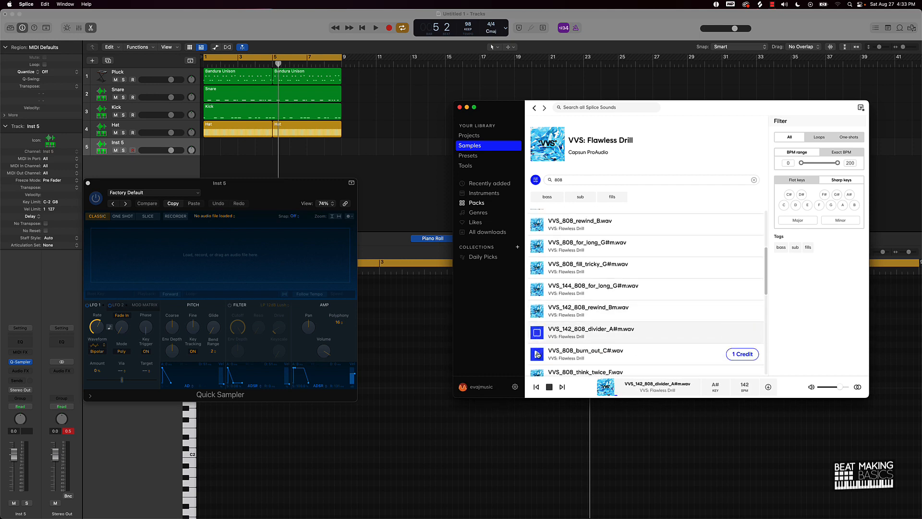
scroll(538, 353, "down", 5)
left_click(538, 332)
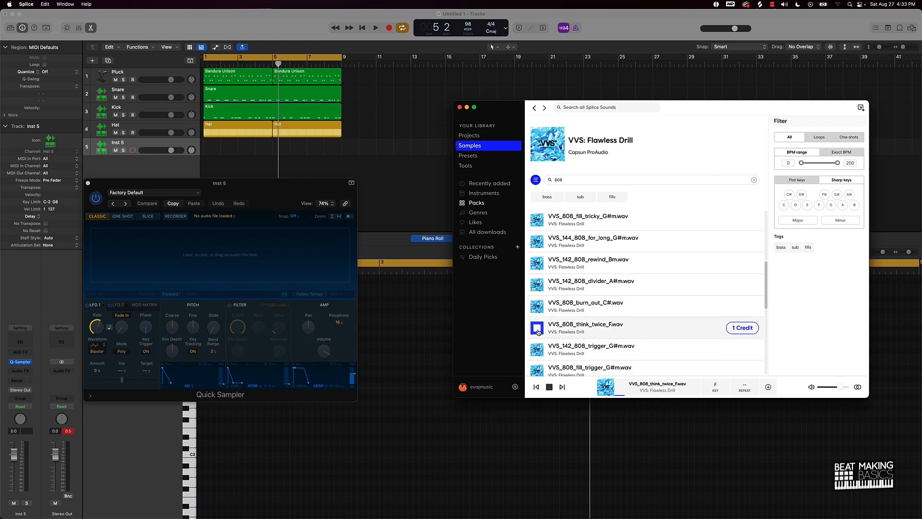
left_click(538, 350)
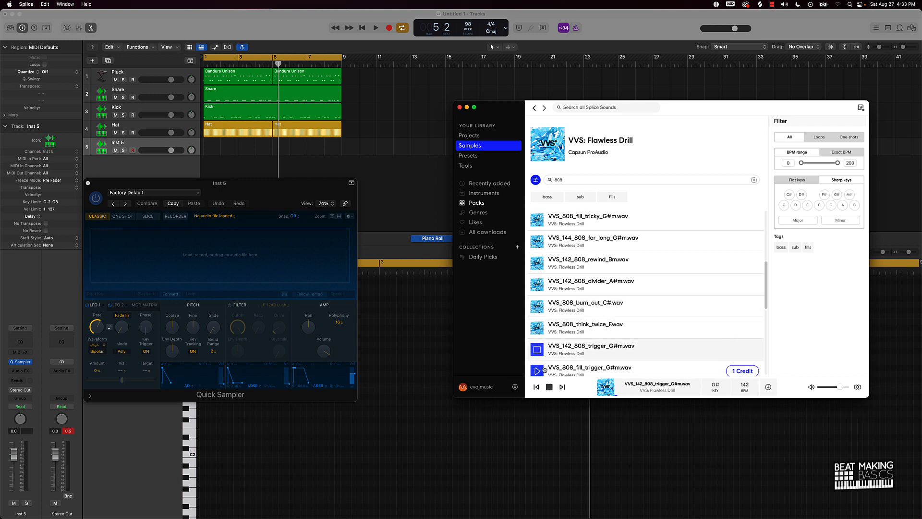
scroll(541, 356, "down", 3)
left_click(539, 339)
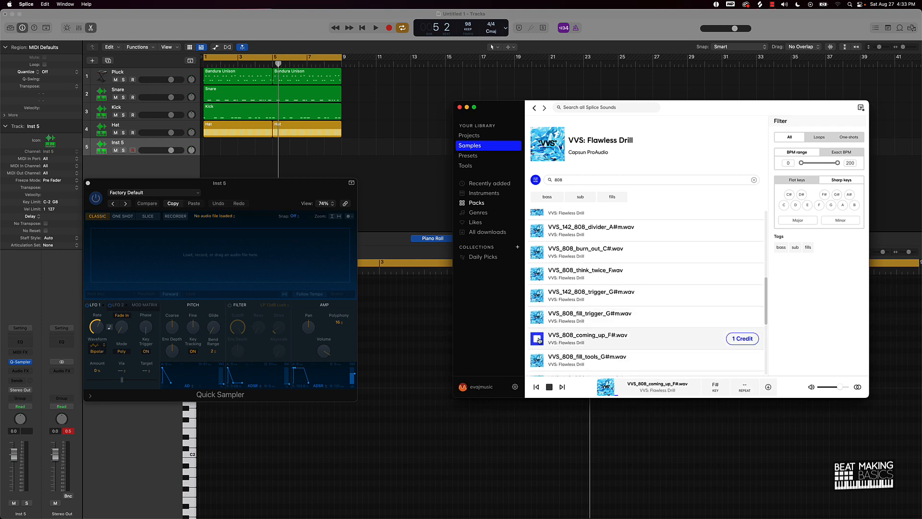
scroll(539, 339, "down", 3)
left_click(538, 315)
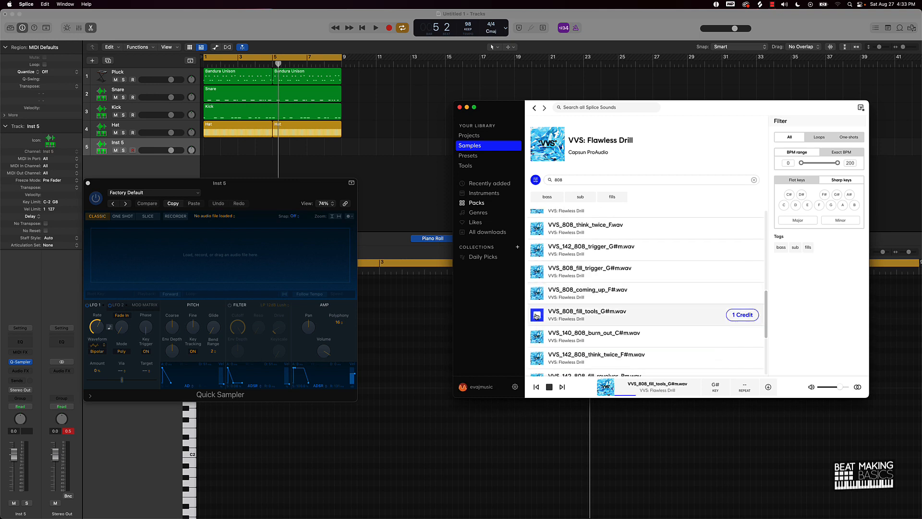
left_click(536, 336)
left_click(537, 358)
scroll(539, 357, "down", 3)
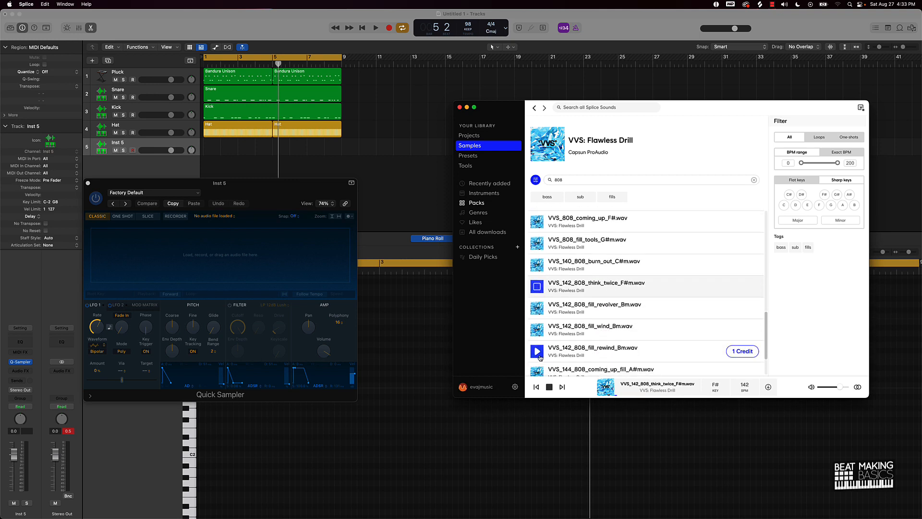
left_click(538, 307)
left_click(539, 331)
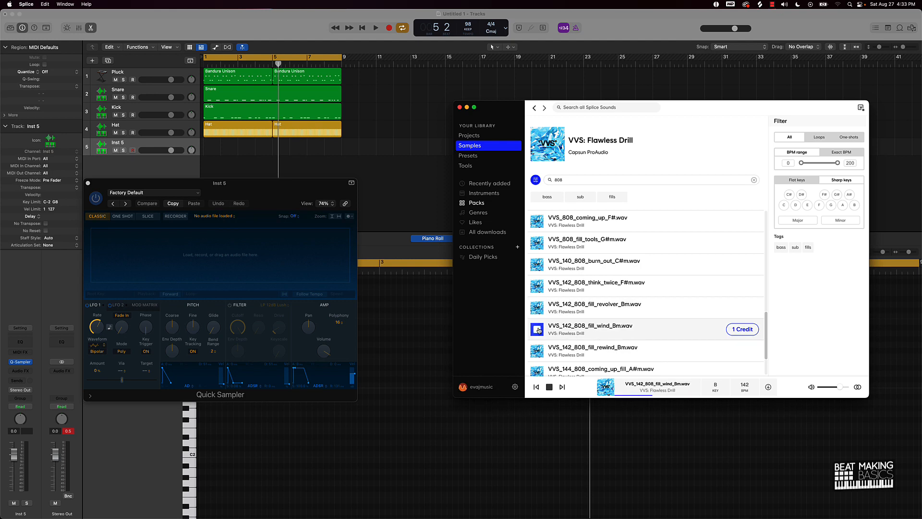
Search Splice Sounds for trap, open Southside's "I Invented Trap" Sample Pack Vol 1., and filter the pack by 808
left_click(604, 107)
type("trap")
key("Return")
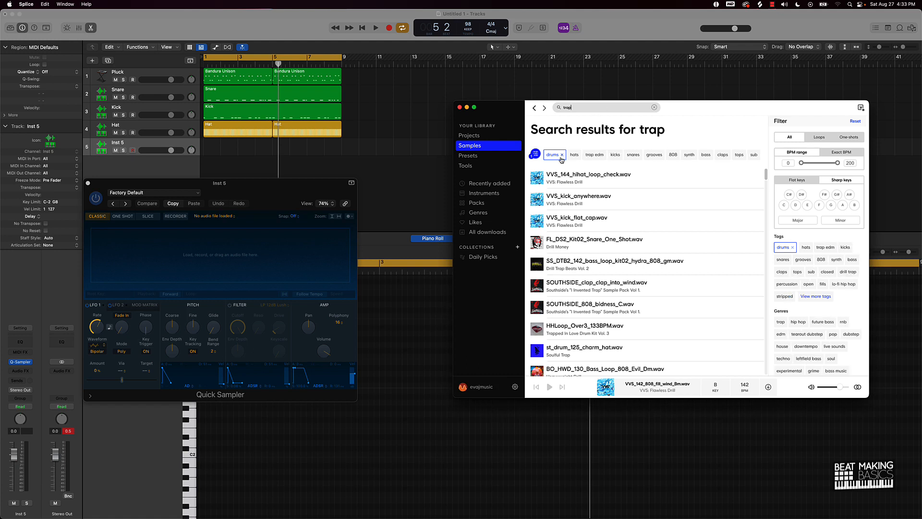
left_click(557, 312)
left_click(577, 180)
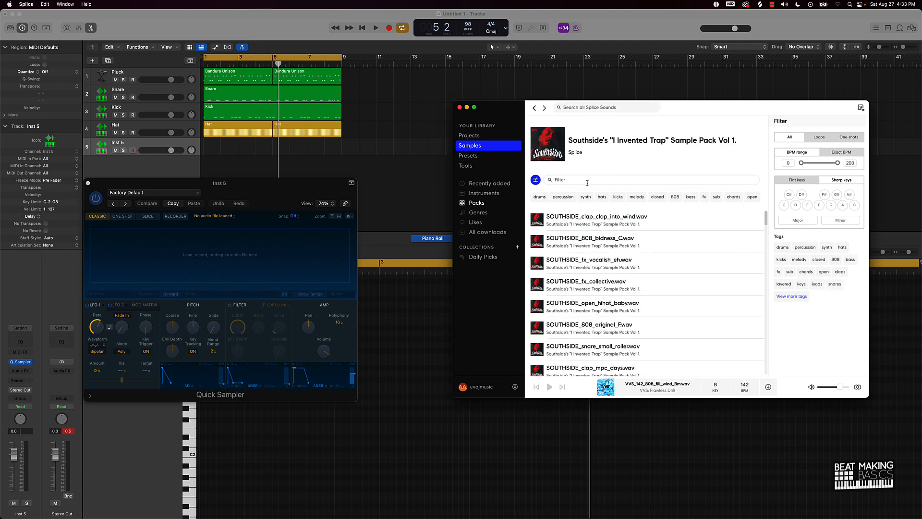
type("808")
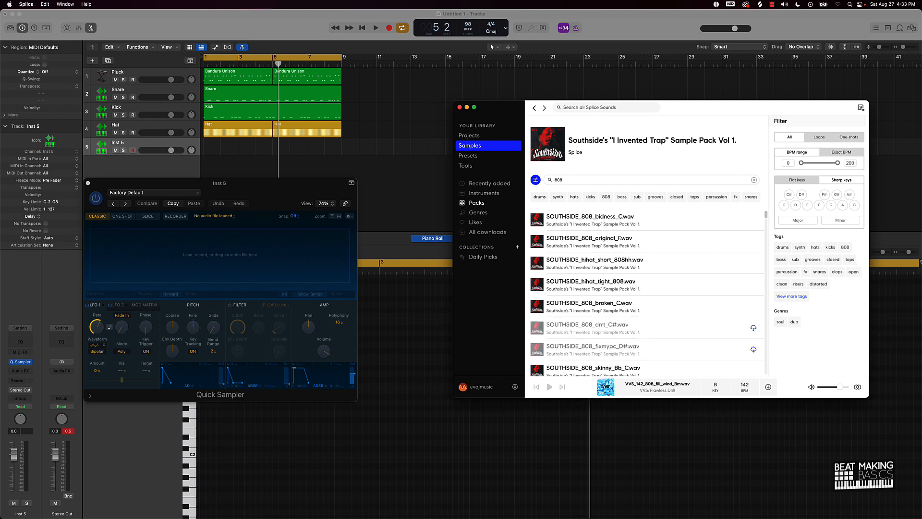
Audition the first four 808 results, from SOUTHSIDE_808_bidness_C.wav through SOUTHSIDE_hihat_tight_808.wav
left_click(537, 220)
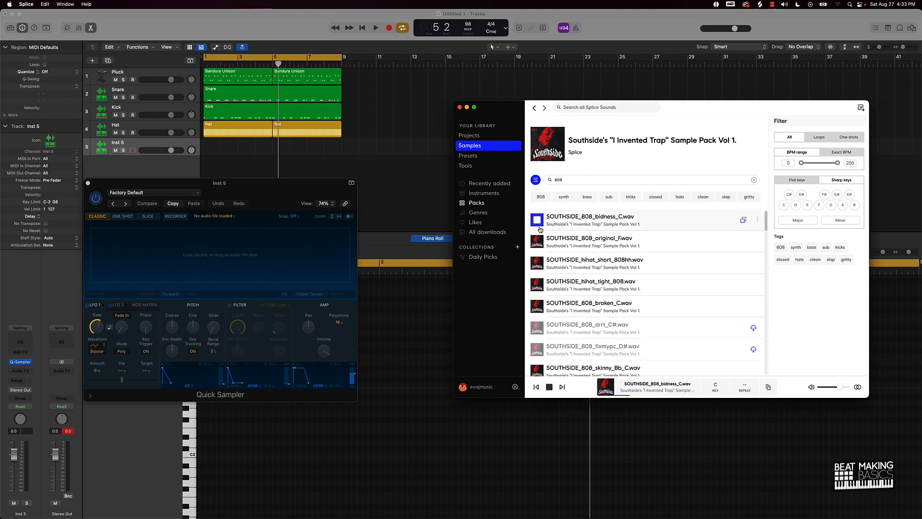
left_click(536, 242)
left_click(537, 263)
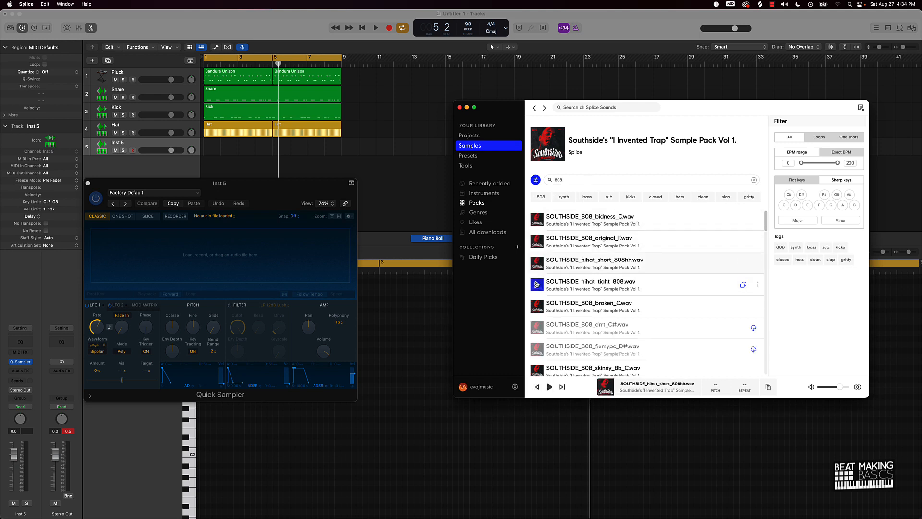
left_click(536, 285)
Narrow the pack's results with the 808 tag and audition candidates such as SOUTHSIDE_808_skinny_Bb_C.wav, SOUTHSIDE_808_fixmypc_D#.wav and SOUTHSIDE_808_karate_C.wav
left_click(576, 180)
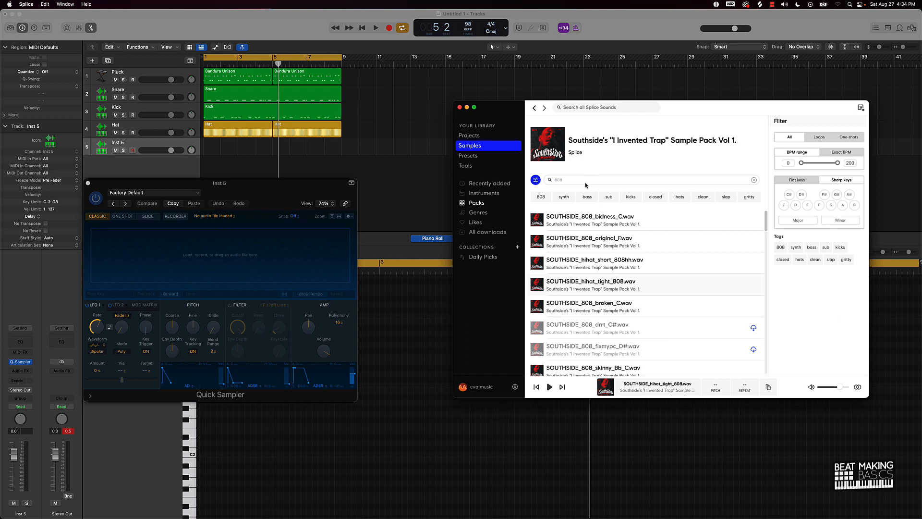
left_click(541, 197)
left_click(536, 329)
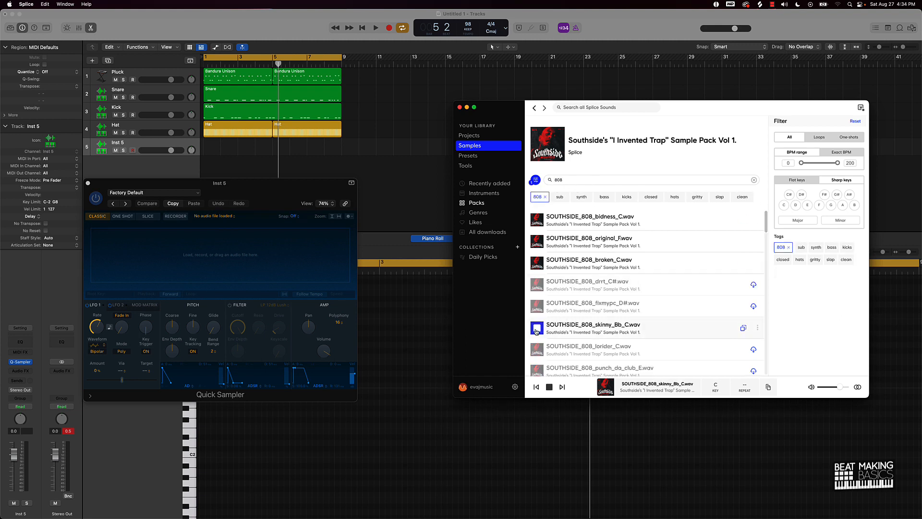
left_click(537, 263)
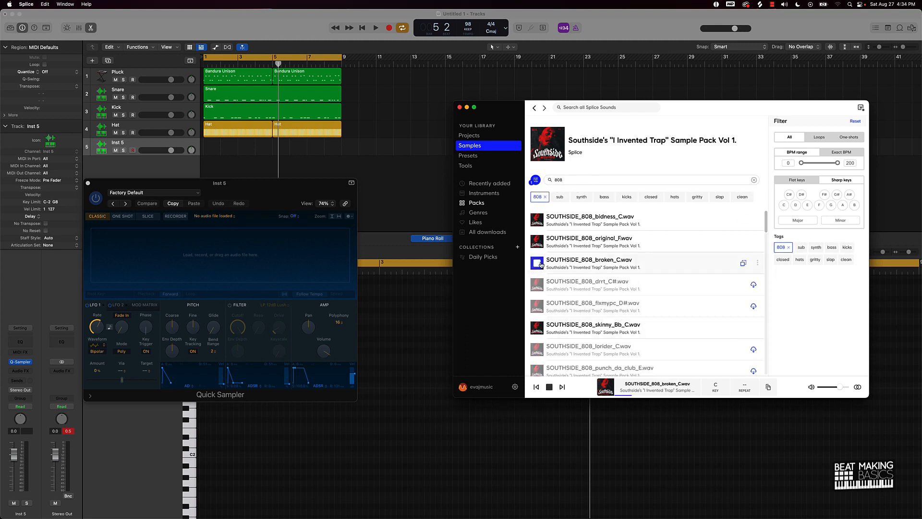
left_click(537, 220)
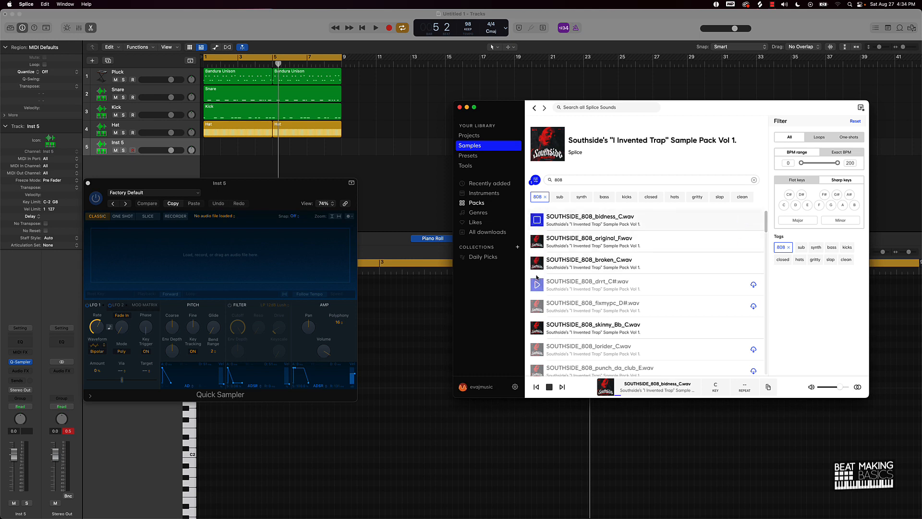
left_click(537, 307)
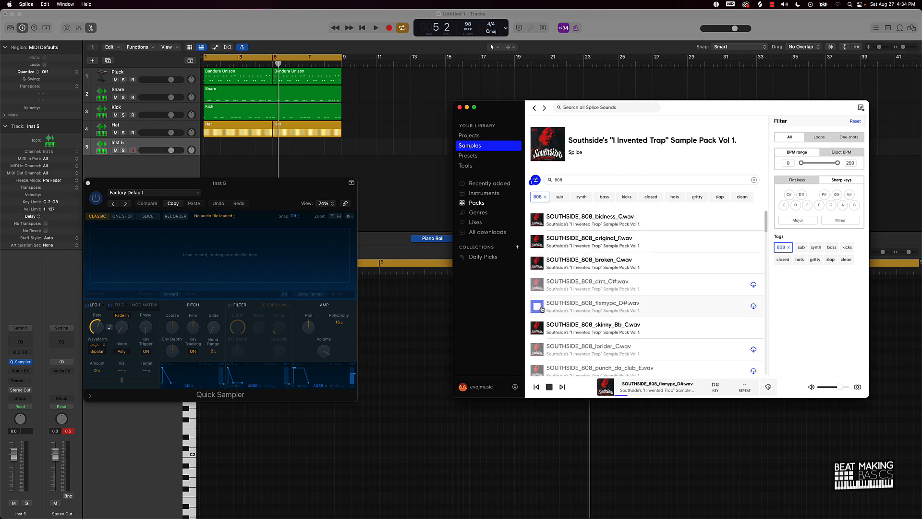
scroll(541, 304, "down", 3)
left_click(537, 268)
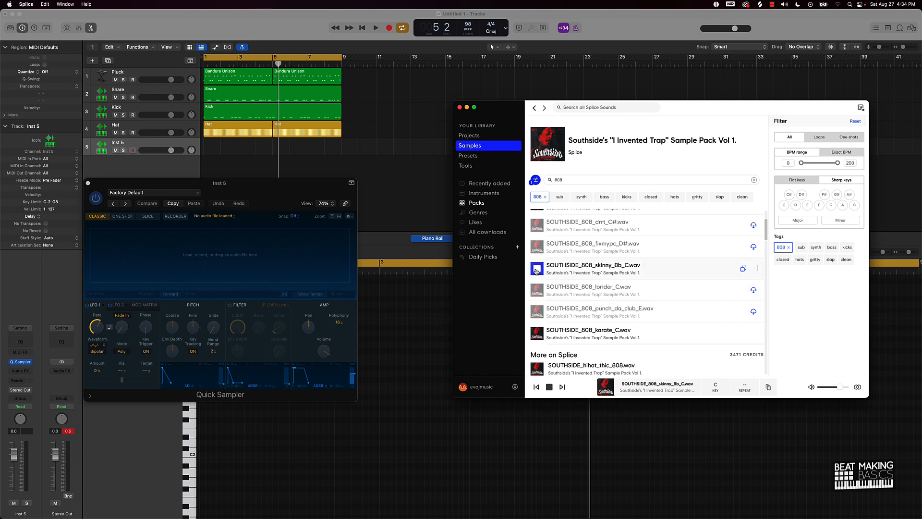
left_click(537, 311)
left_click(536, 333)
scroll(537, 317, "down", 3)
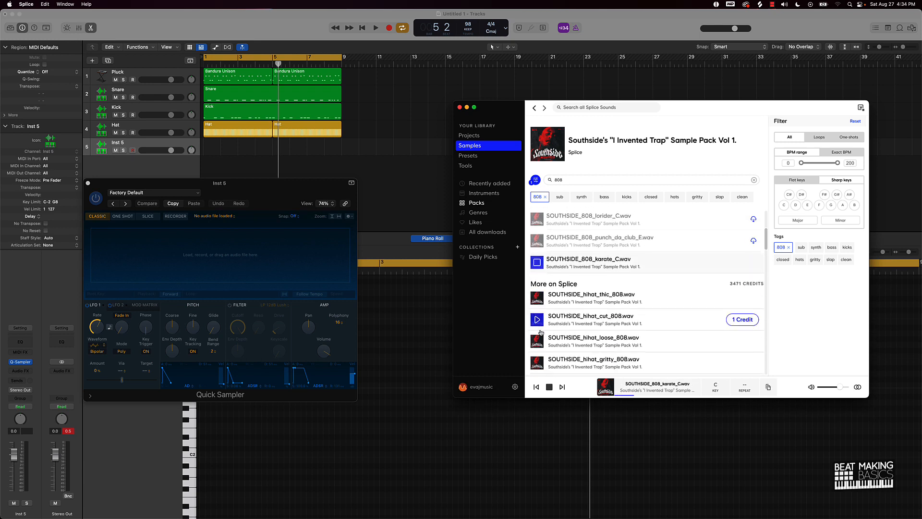
left_click(537, 292)
left_click(537, 314)
scroll(539, 313, "down", 5)
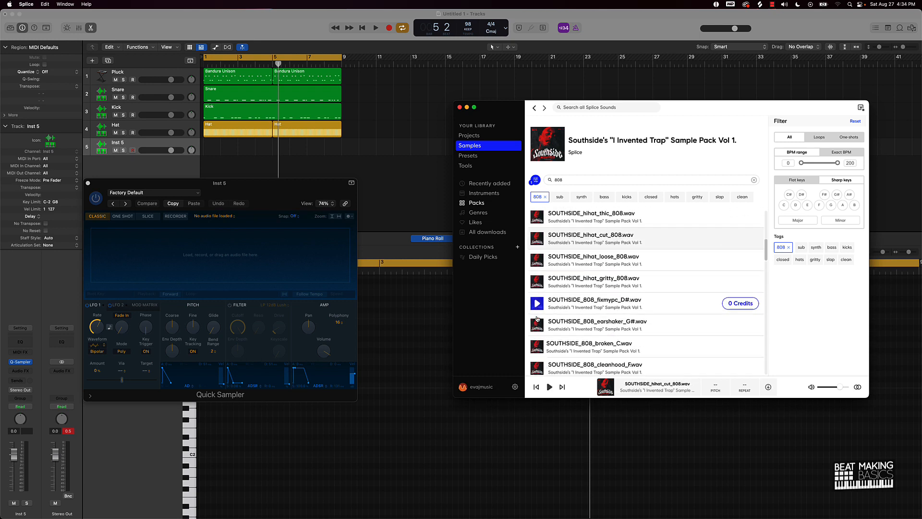
Download SOUTHSIDE_808_fixmypc_D#.wav and load it into the Inst 5 Quick Sampler
left_click(538, 282)
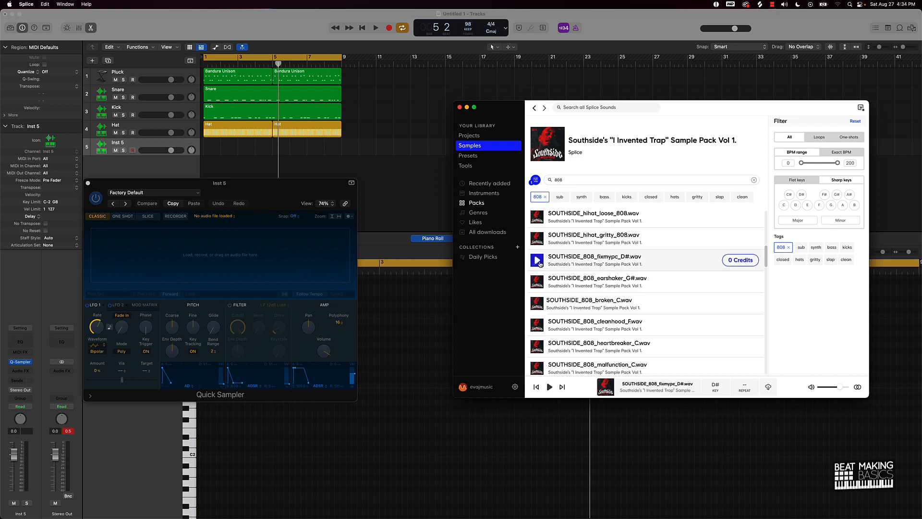
left_click(730, 263)
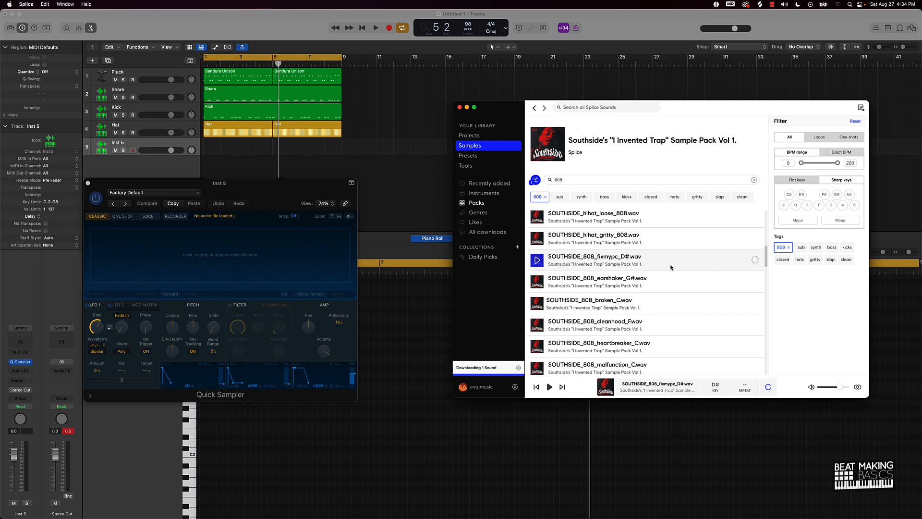
left_click_drag(690, 264, 197, 254)
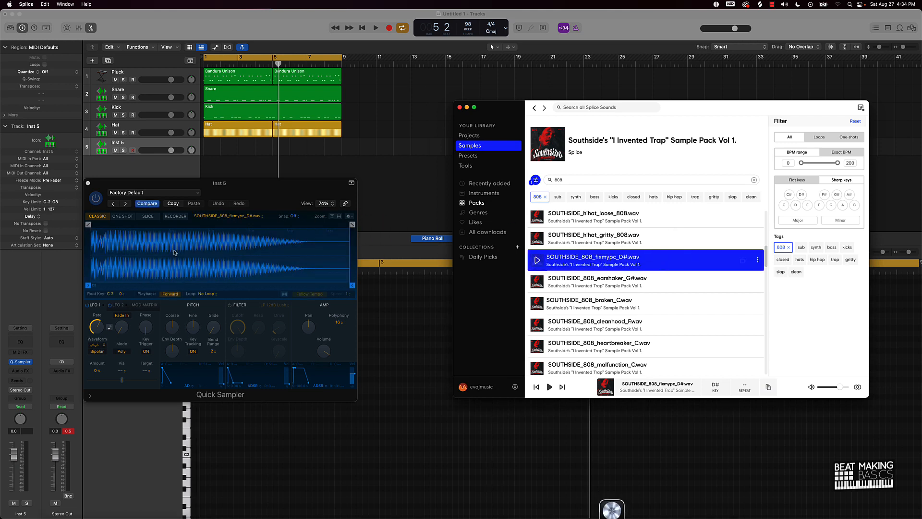
Switch to Logic Pro and play the loop while trying out 808 notes on the Inst 5 track
left_click(390, 172)
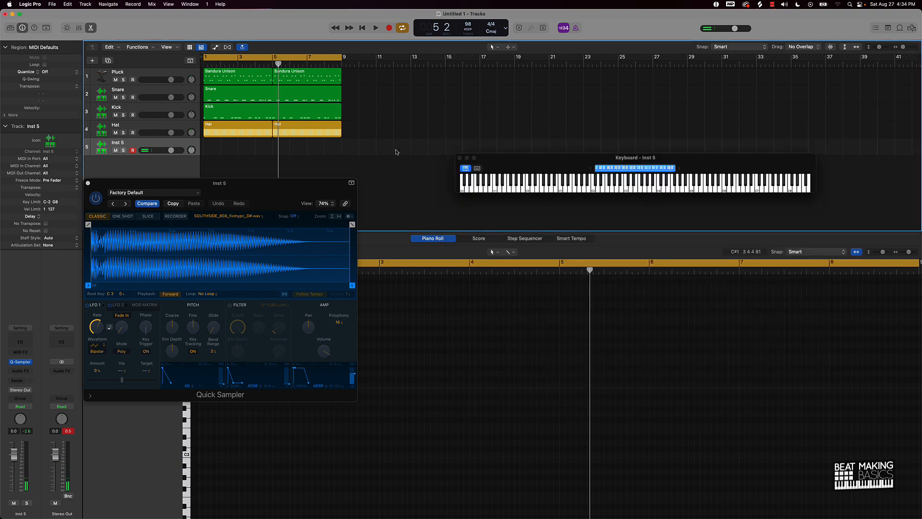
key("space")
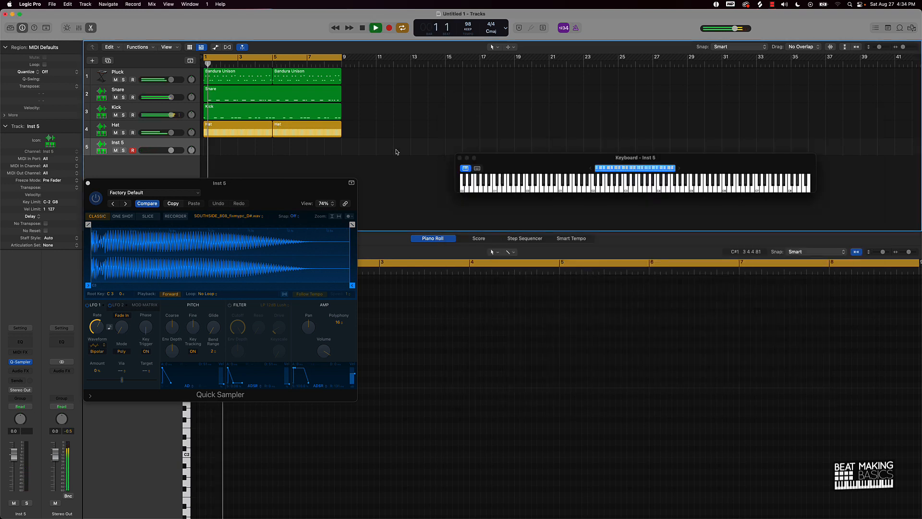
key("space")
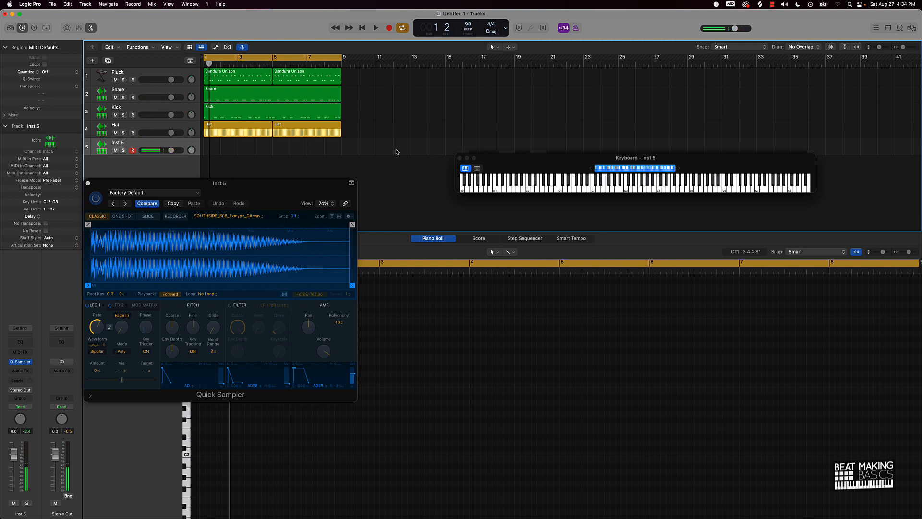
key("space")
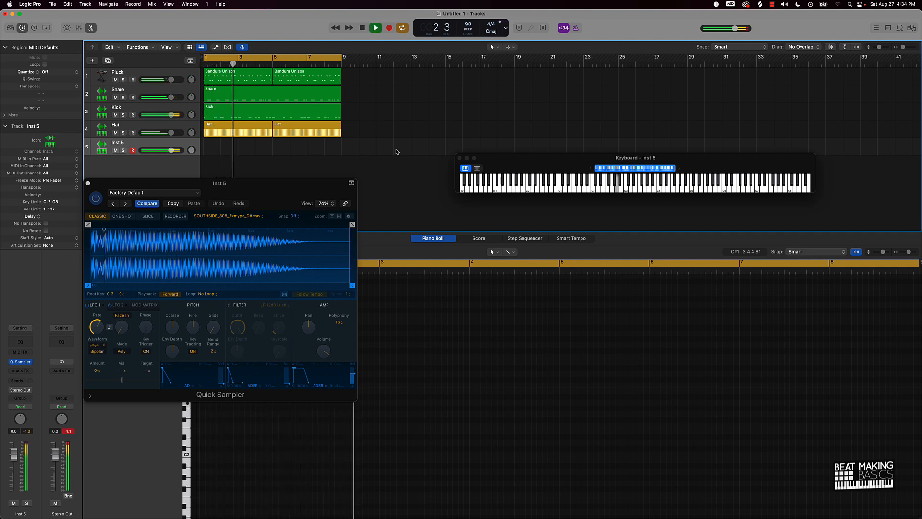
key("space")
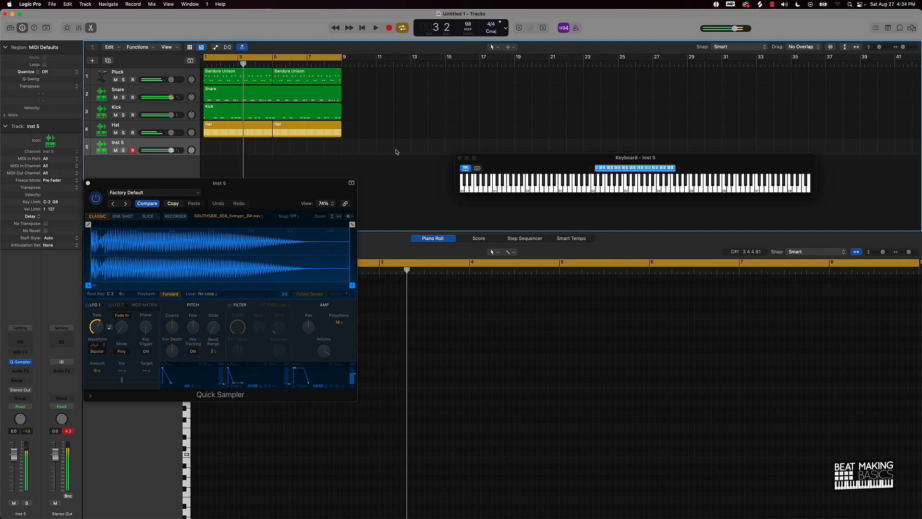
Close Quick Sampler and record an eight-bar 808 bassline on the Inst 5 track over the looped beat
left_click(89, 184)
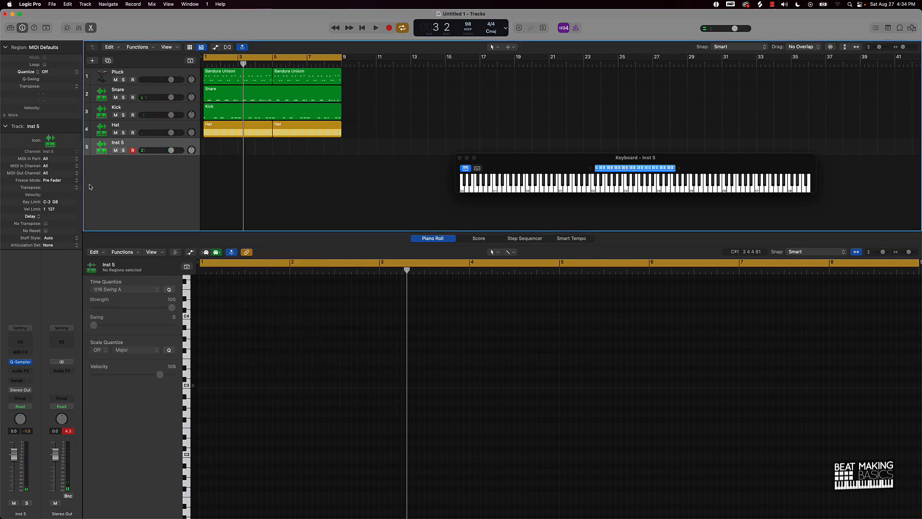
key("r")
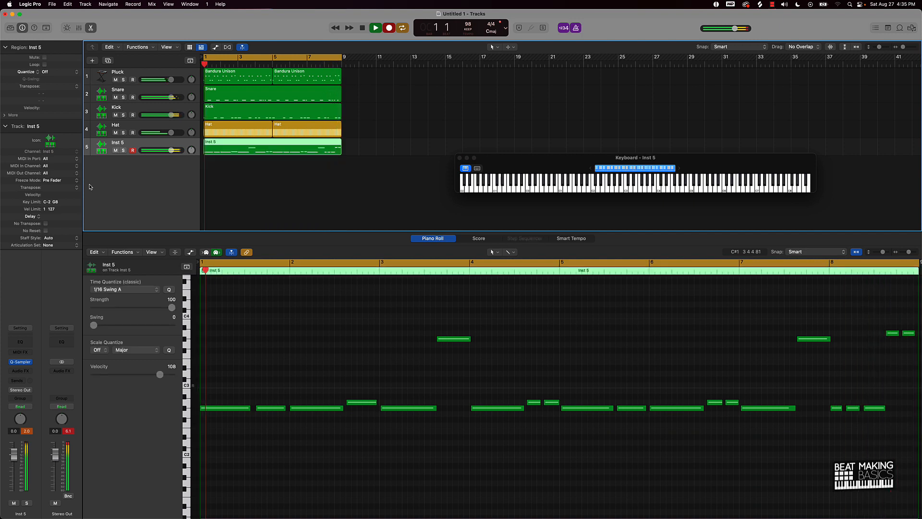
key("space")
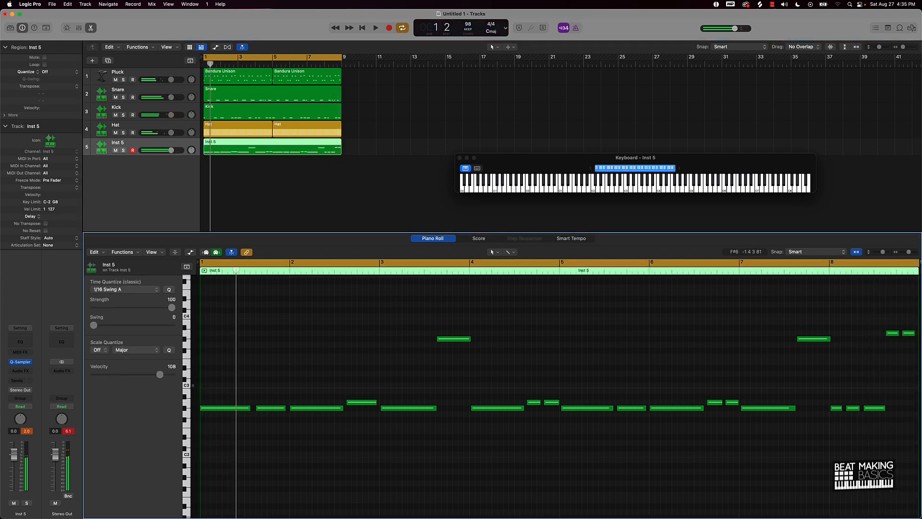
Quantize all recorded Inst 5 notes in the piano roll to 1/16 Swing A
key("super+a")
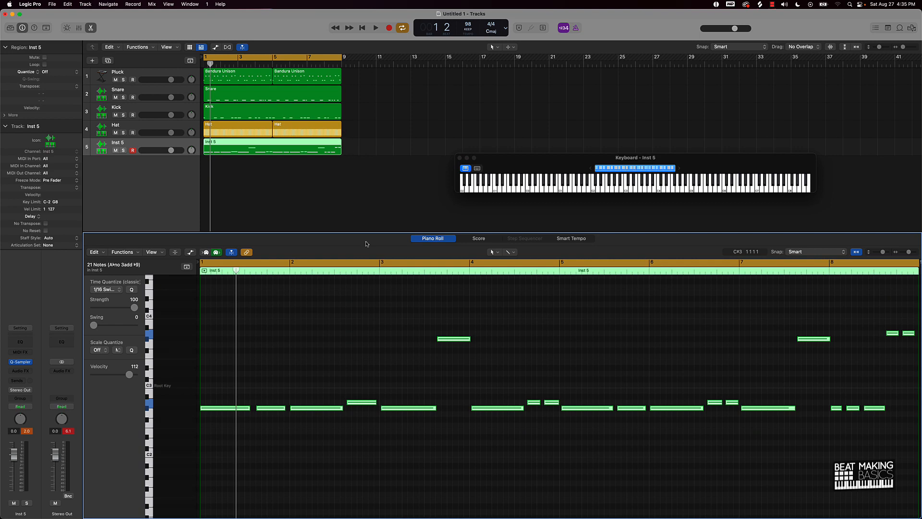
scroll(290, 335, "right", 1)
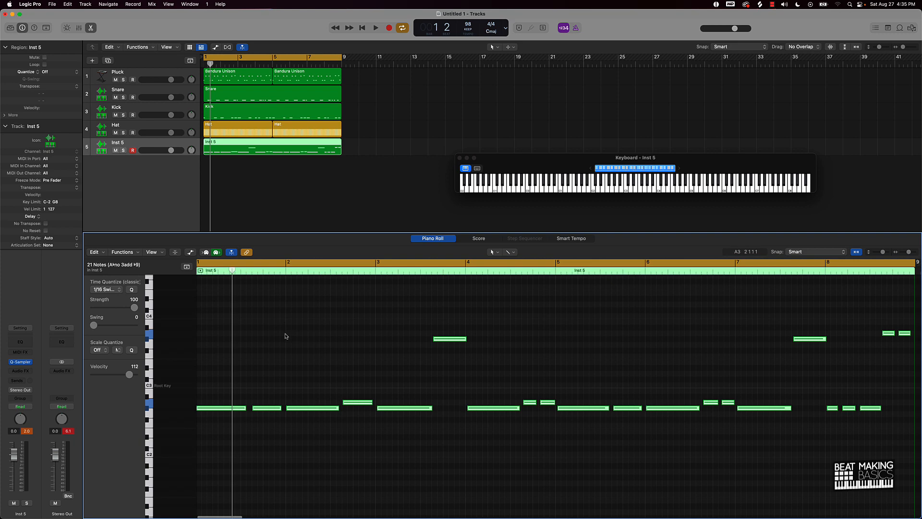
left_click(285, 336)
key("super+a")
left_click(106, 290)
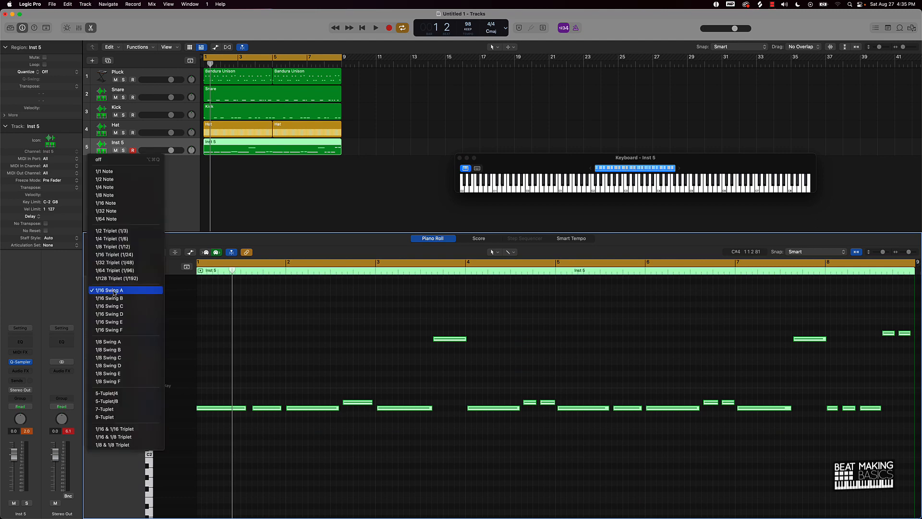
left_click(137, 292)
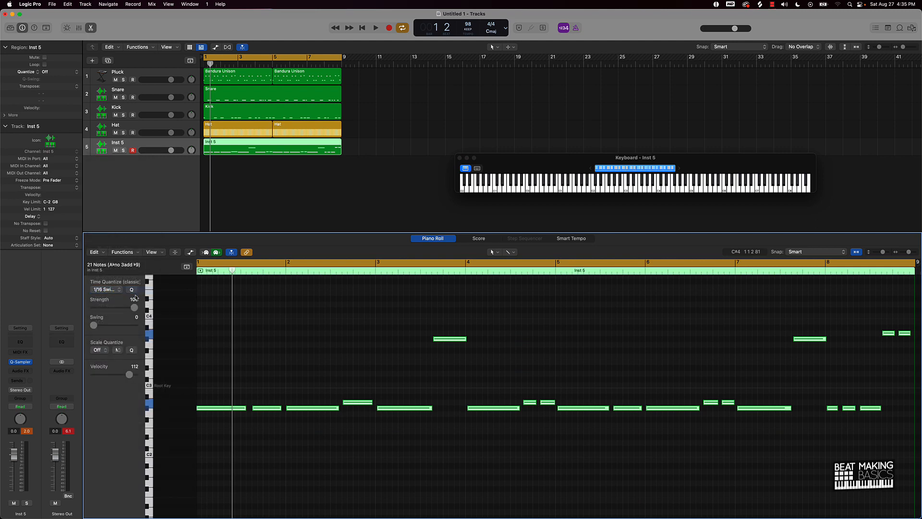
left_click(132, 290)
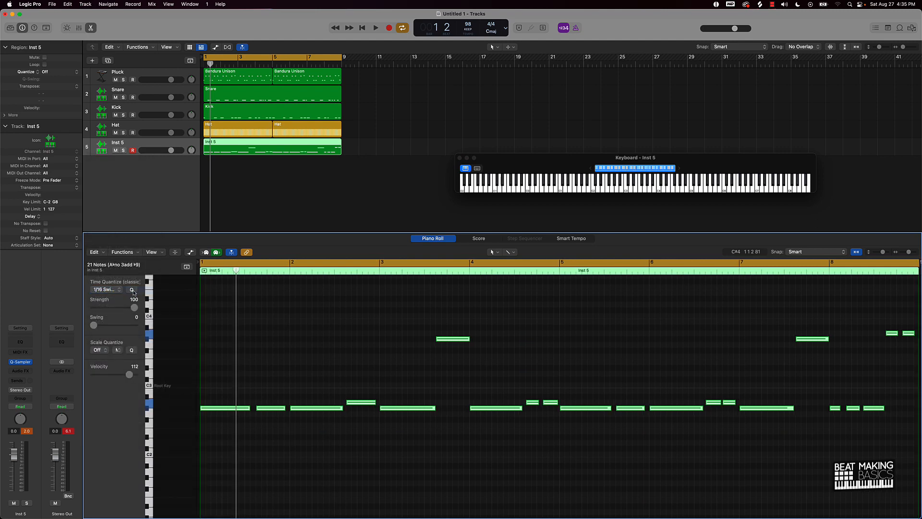
left_click(364, 336)
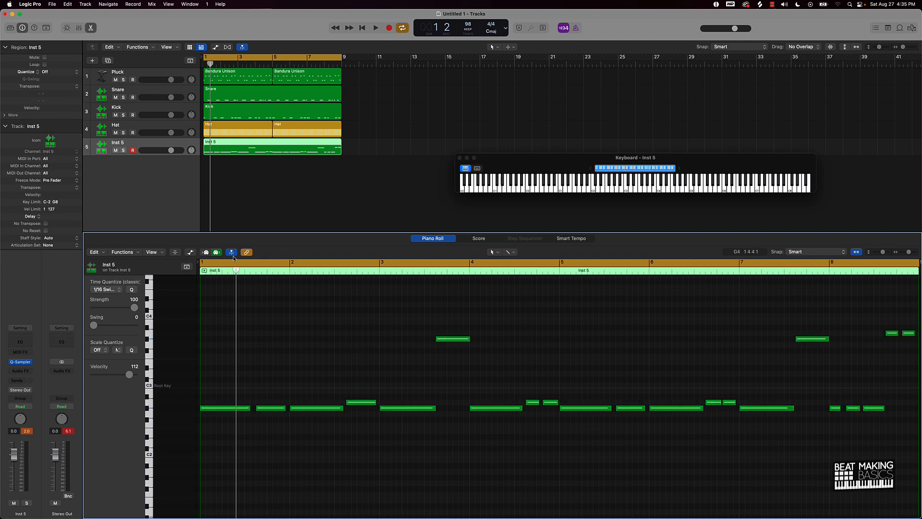
Shape the 808 sample in Inst 5's Quick Sampler with a 0.663 s fade-out, an earlier sample end and Follow Tempo on
left_click(21, 362)
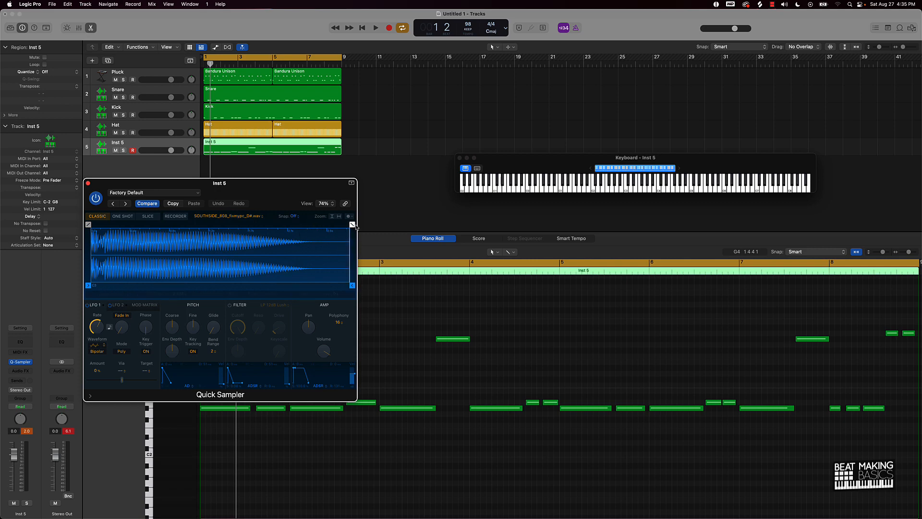
left_click_drag(355, 226, 287, 225)
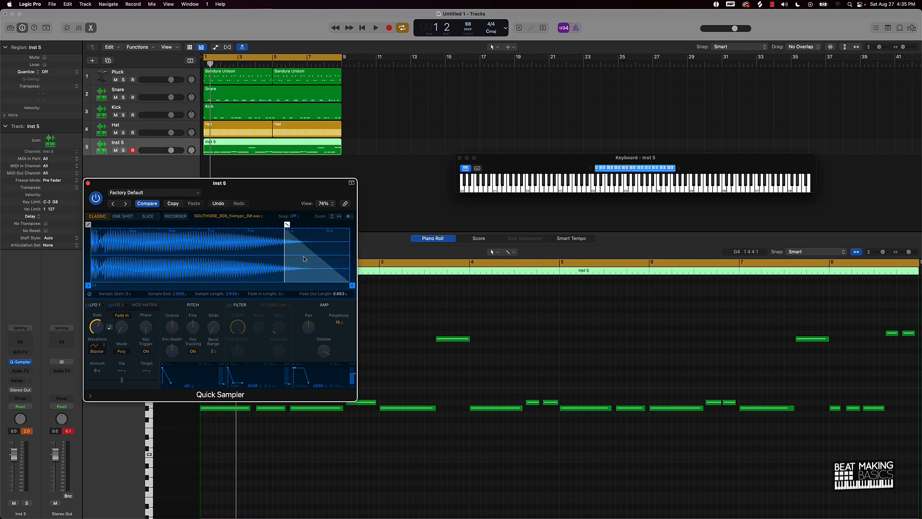
left_click_drag(350, 278, 234, 277)
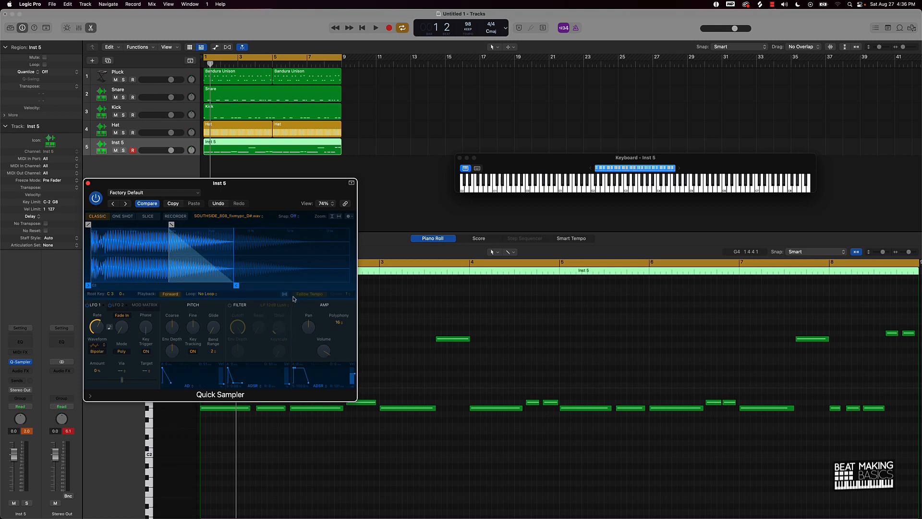
left_click(299, 294)
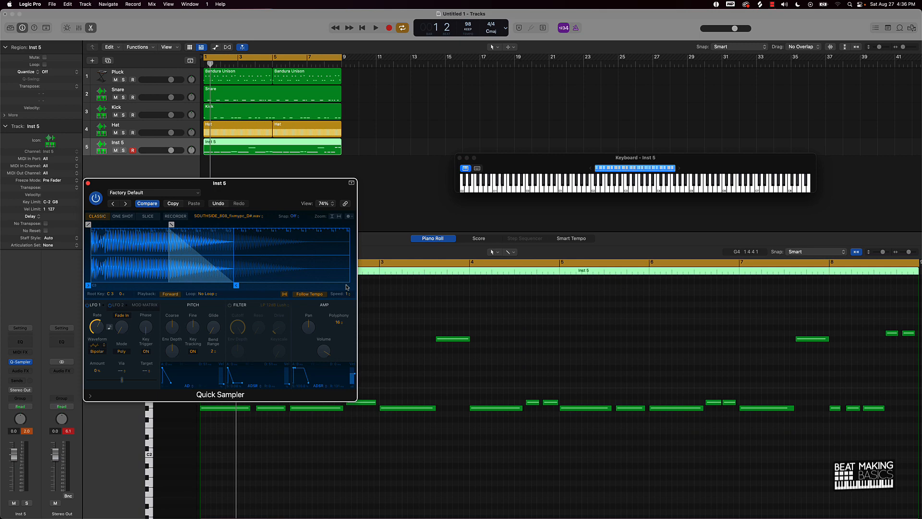
Fine-tune the 808's sample end to 3 3 38 while the beat plays, and close Quick Sampler
key("space")
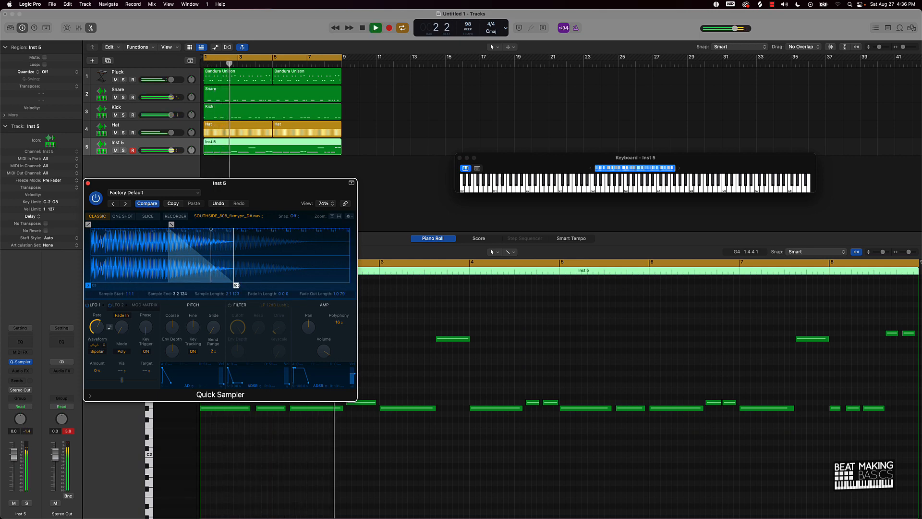
left_click_drag(236, 286, 246, 285)
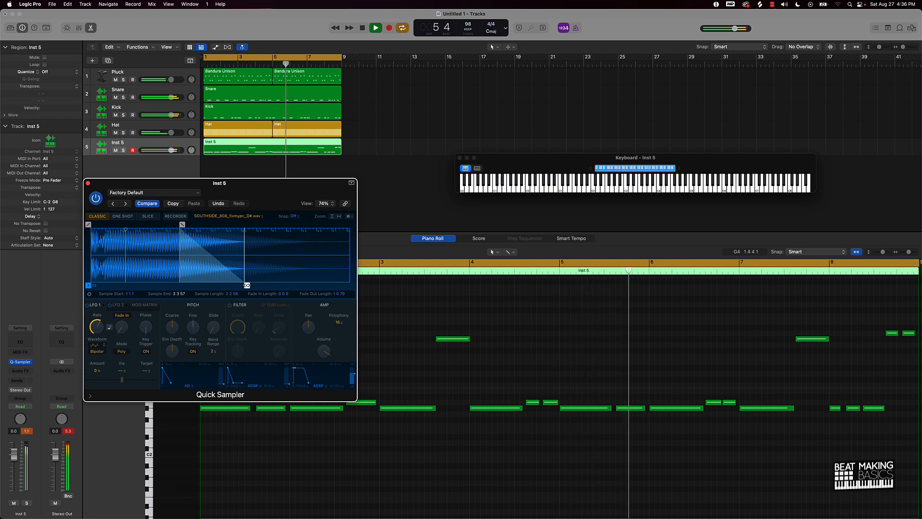
left_click_drag(247, 285, 246, 285)
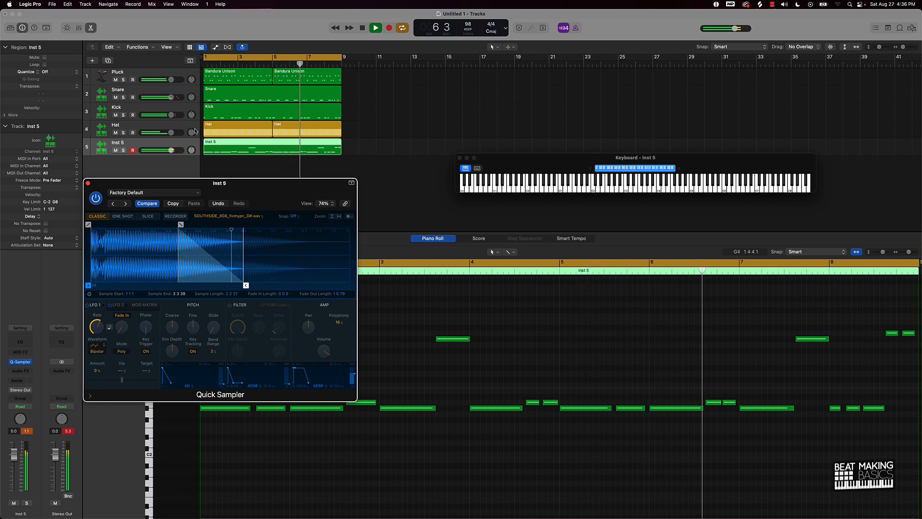
left_click(175, 134)
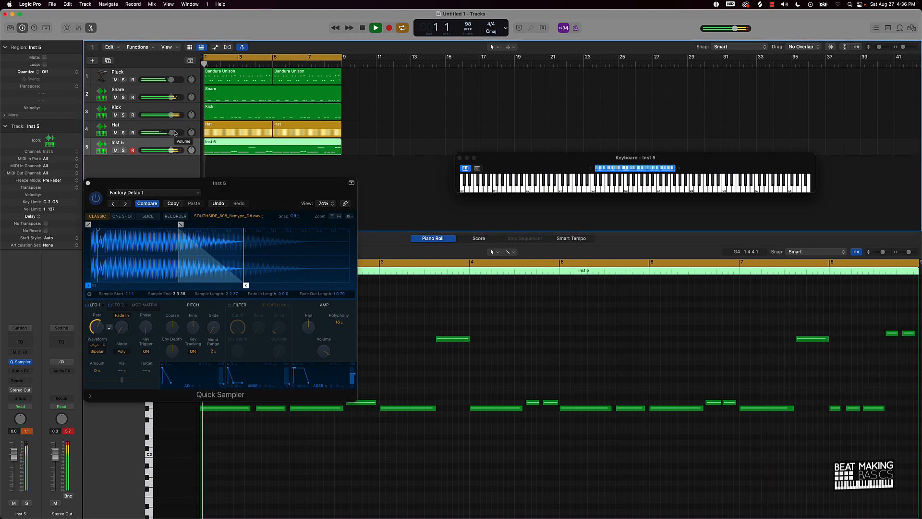
left_click(90, 185)
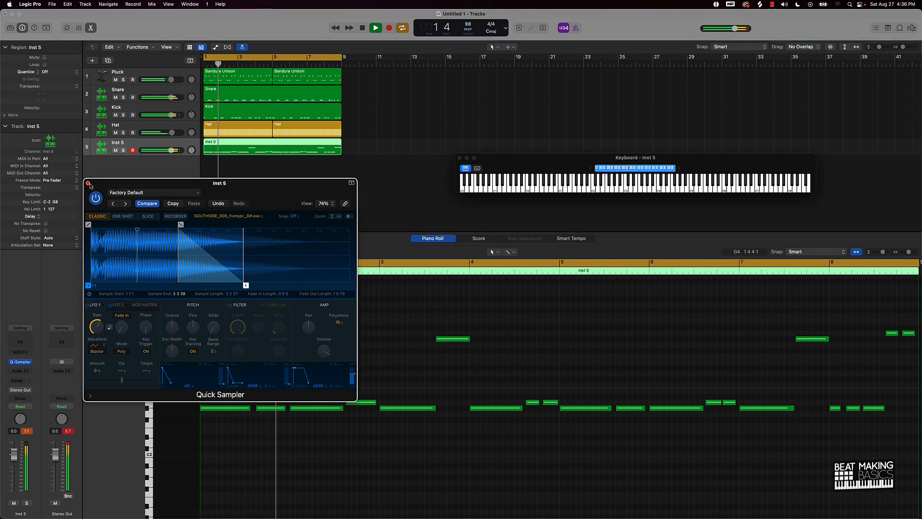
left_click(90, 186)
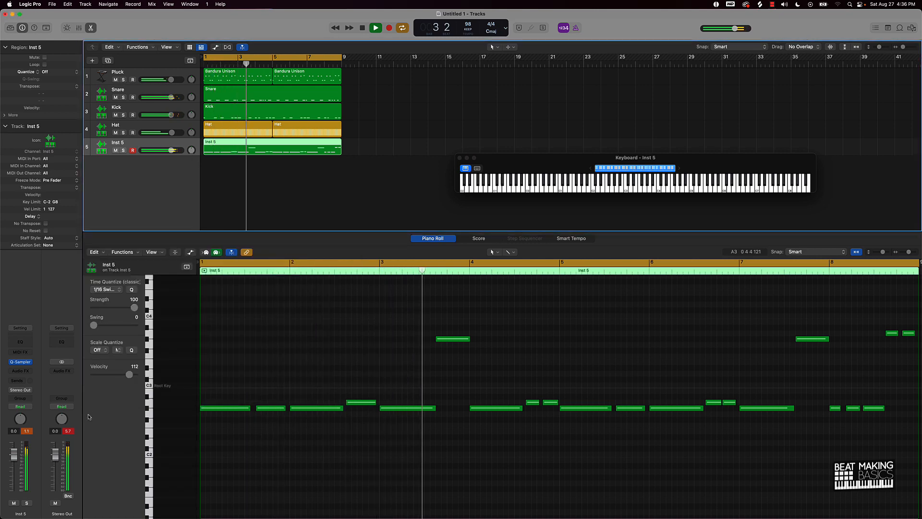
key("space")
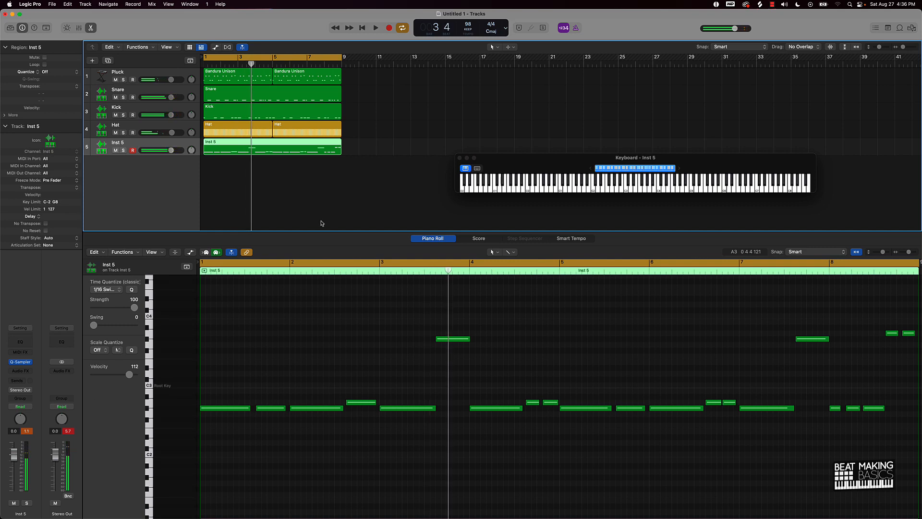
Rename the Inst 5 track as 808 and name all regions after their tracks
key("p")
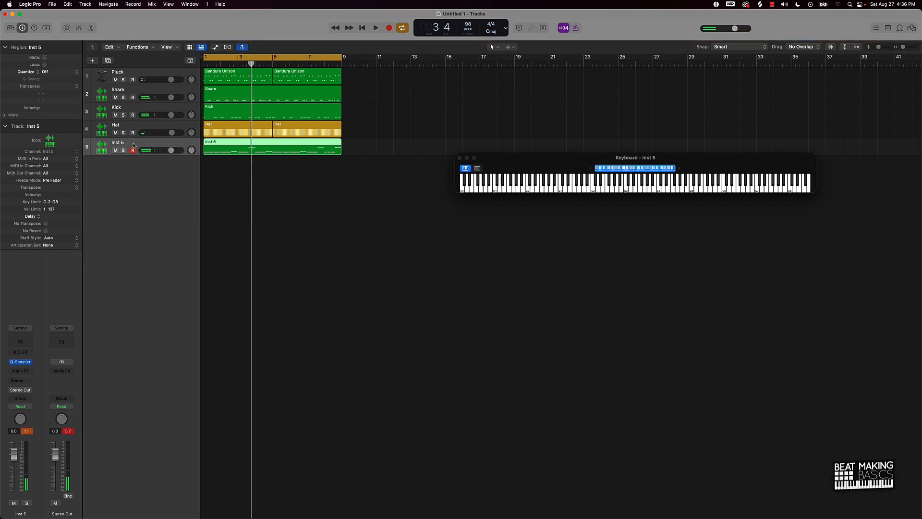
double_click(118, 142)
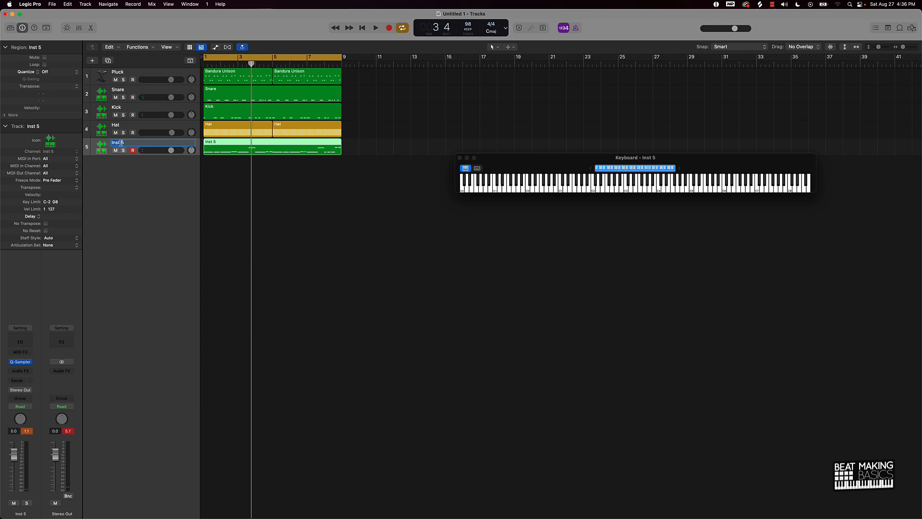
type("808")
key("Return")
key("super+a")
key("alt+shift+n")
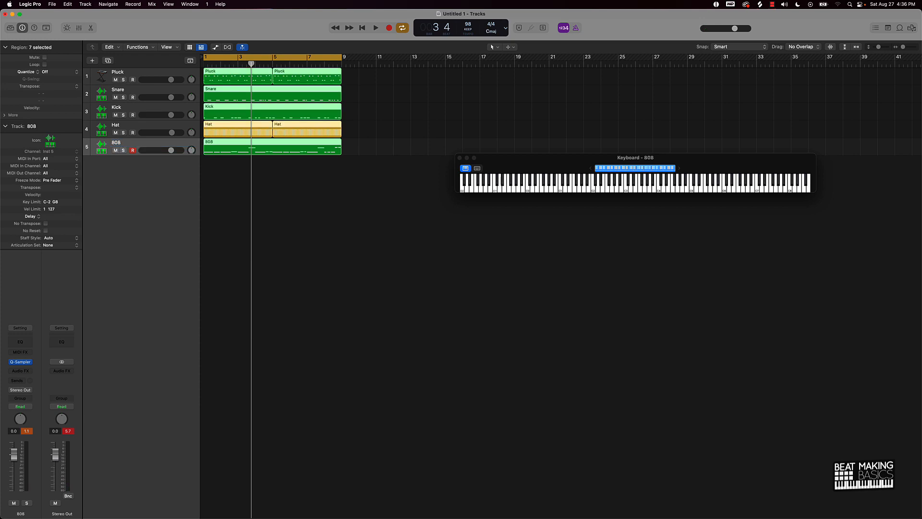
left_click(317, 160)
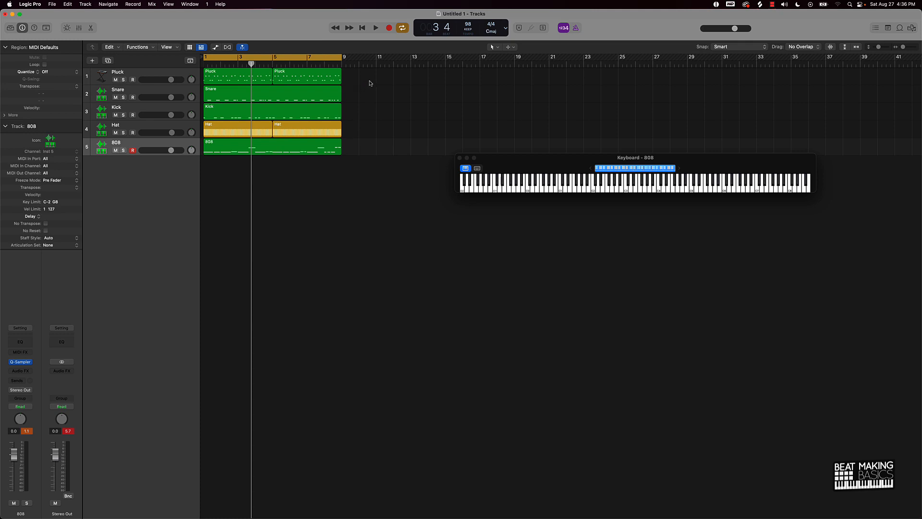
Join the two Pluck regions into a single region and close the on-screen keyboard
left_click_drag(369, 78, 210, 80)
key("super+j")
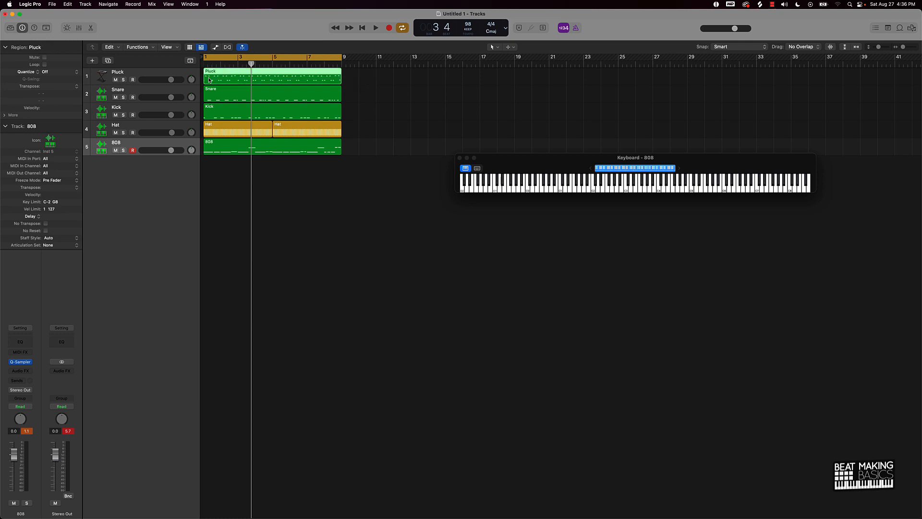
left_click(460, 158)
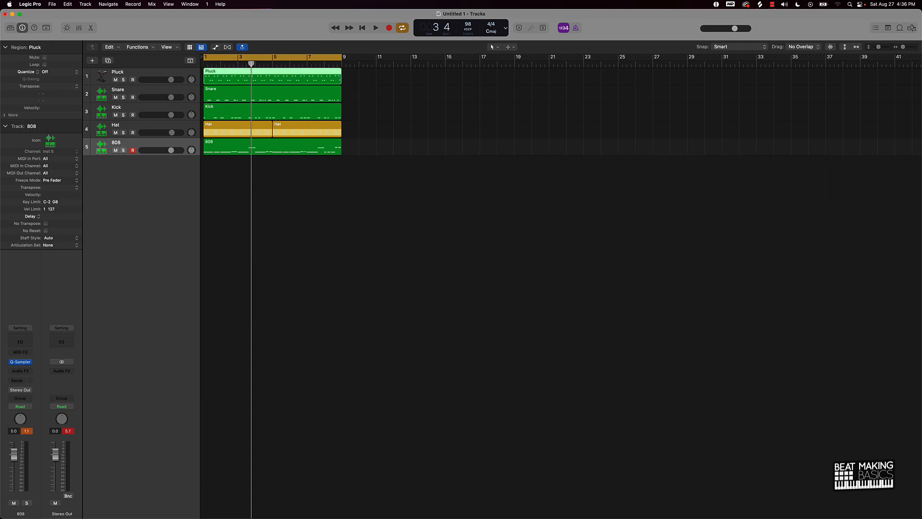
Disarm the 808 track and reorder the tracks as 808, Kick, Snare, Hat and Pluck
scroll(386, 172, "down", 5)
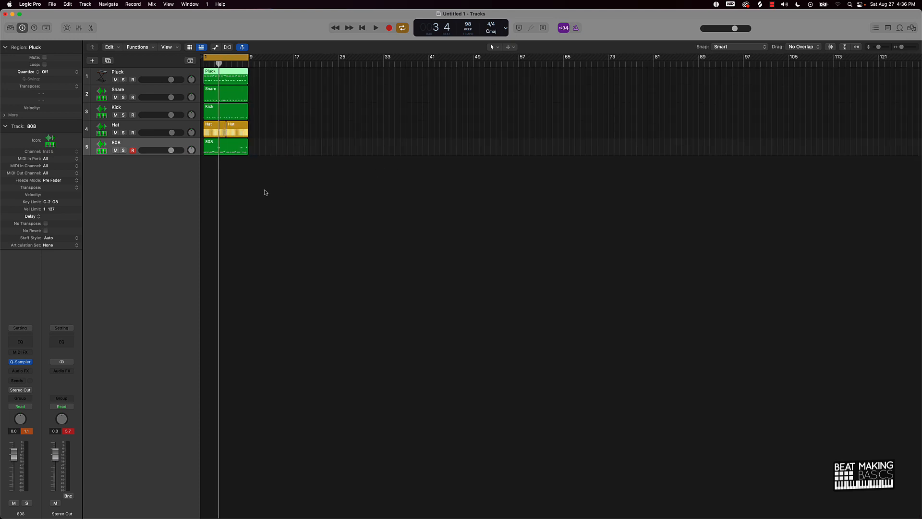
left_click(132, 150)
mouse_move(99, 147)
left_mouse_down()
mouse_move(101, 86)
mouse_move(104, 154)
left_mouse_up()
Repeat the regions of all five tracks nine times so the eight-bar pattern fills the arrangement up to bar 81
left_click_drag(239, 173, 203, 38)
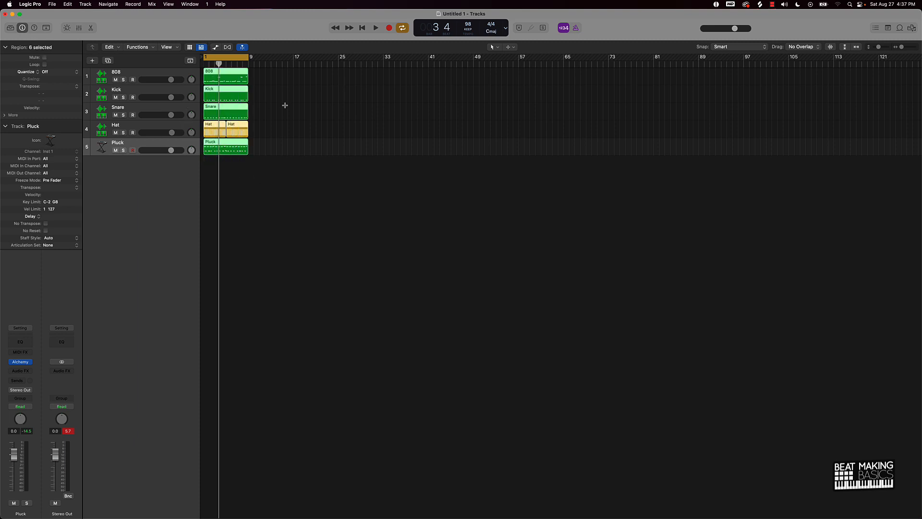
key("super+r")
key("super+r")
key("super+r")
key("super+r")
key("super+r")
key("super+r")
key("super+r")
key("super+r")
key("super+r")
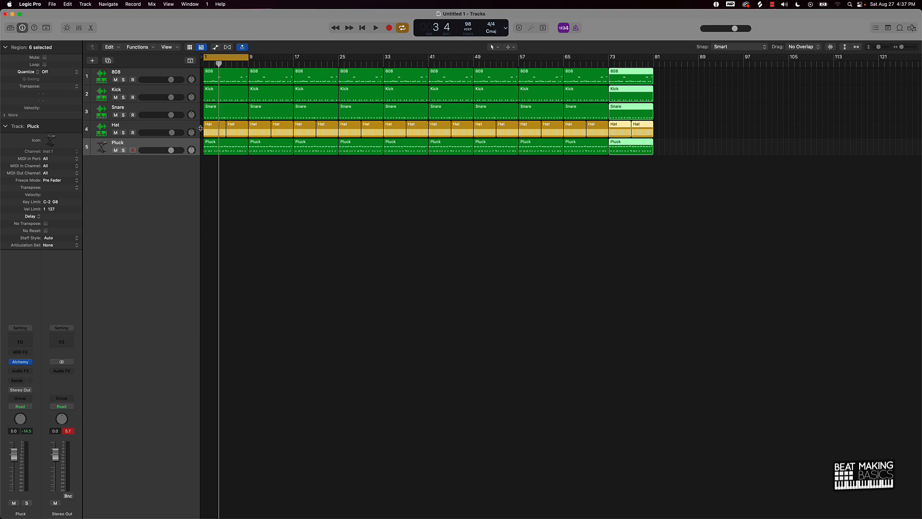
Mute the 808, Kick, Snare and both Hat regions in the first eight bars, leaving the Pluck region playing
mouse_move(203, 128)
left_mouse_down()
mouse_move(220, 129)
mouse_move(205, 129)
left_mouse_up()
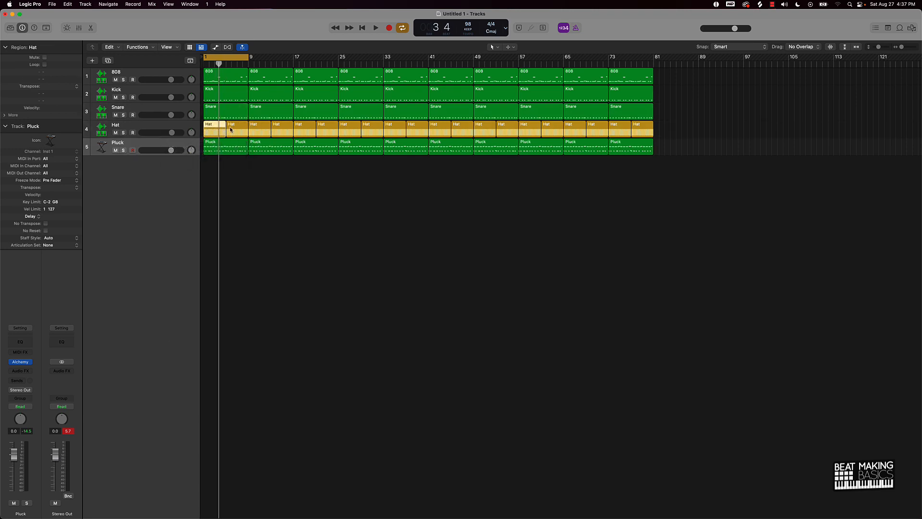
left_click(233, 130, "shift")
left_click(214, 129, "shift")
left_click(214, 129, "shift")
left_click(214, 112, "shift")
left_click(214, 82, "shift")
left_click(216, 94, "shift")
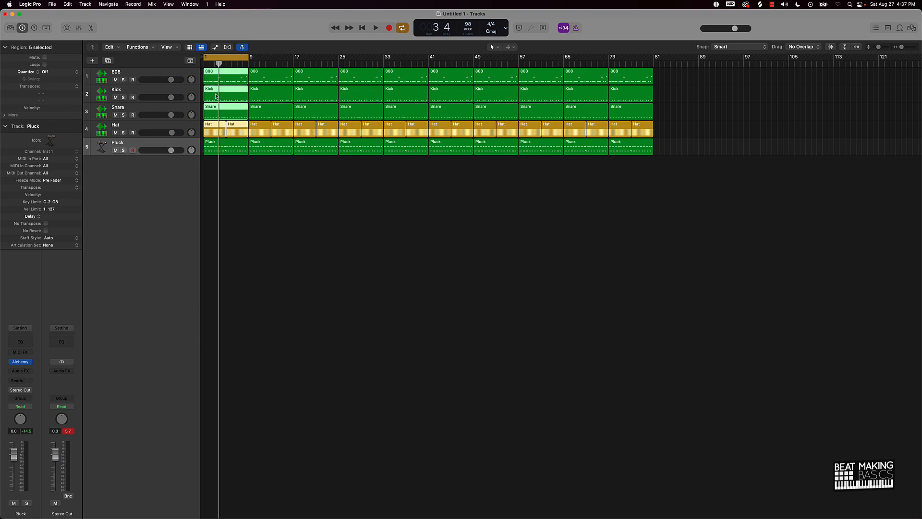
key("ctrl+m")
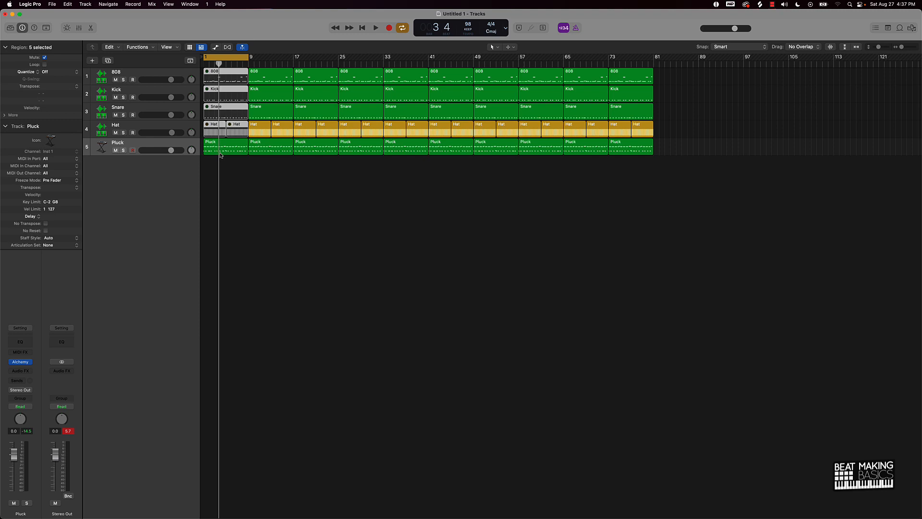
Duplicate the first Pluck region onto a new track below and transpose its notes up one octave
left_click_drag(221, 154, 221, 165, "alt")
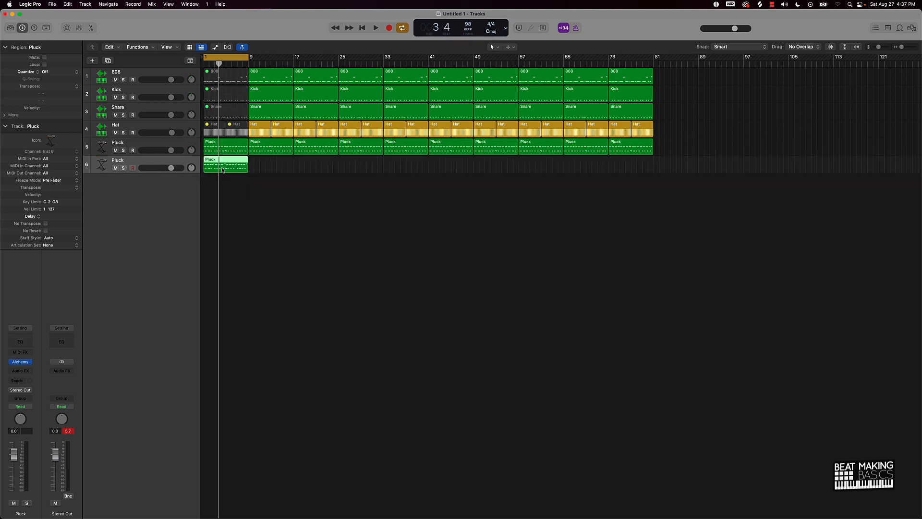
double_click(223, 168)
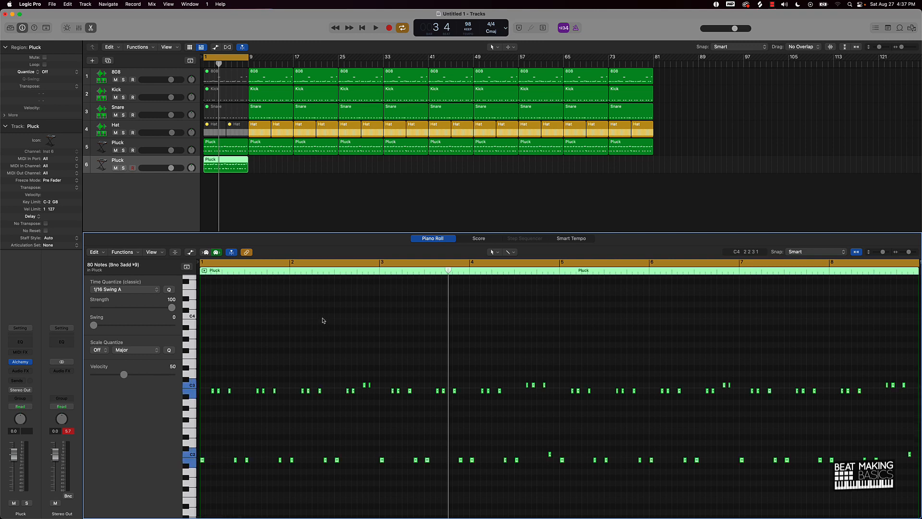
key("alt+shift+Up")
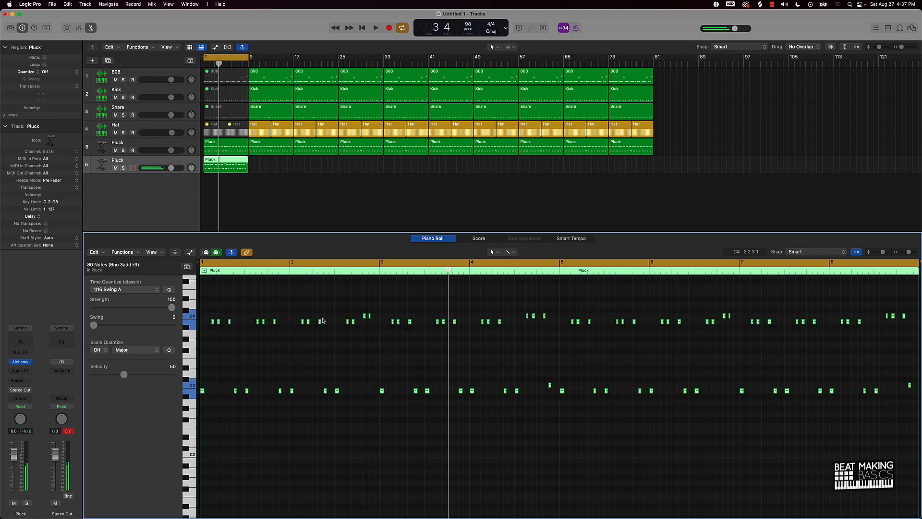
left_click(261, 186)
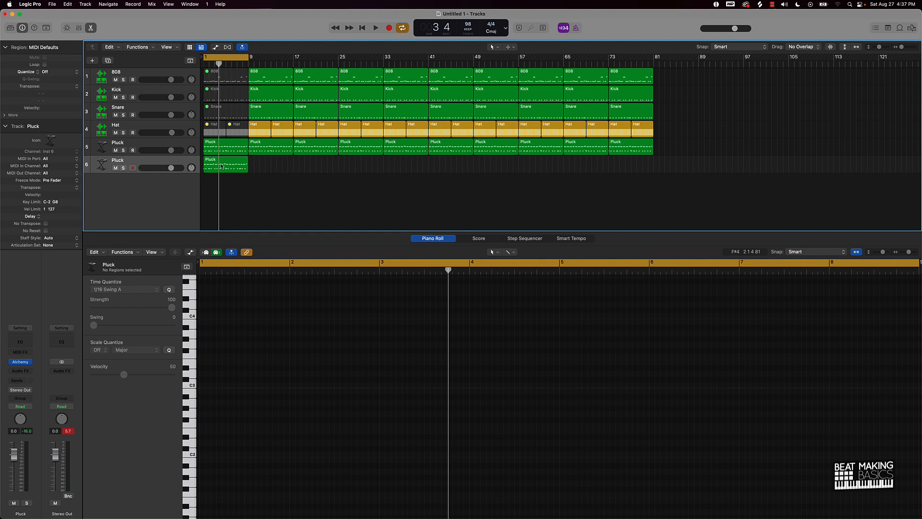
Play the loop, lower the duplicated Pluck track's volume to -4.0 dB and rename the track Pluck B
key("space")
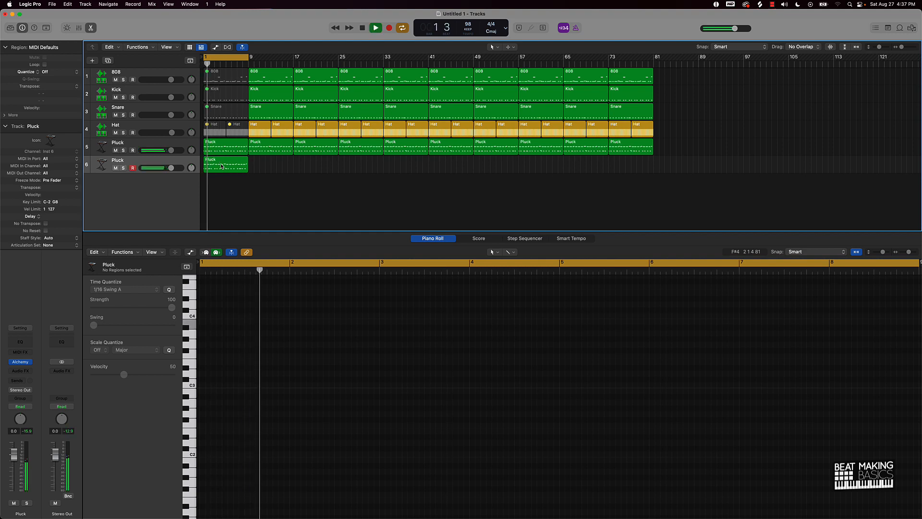
left_click_drag(170, 168, 164, 168)
double_click(125, 160)
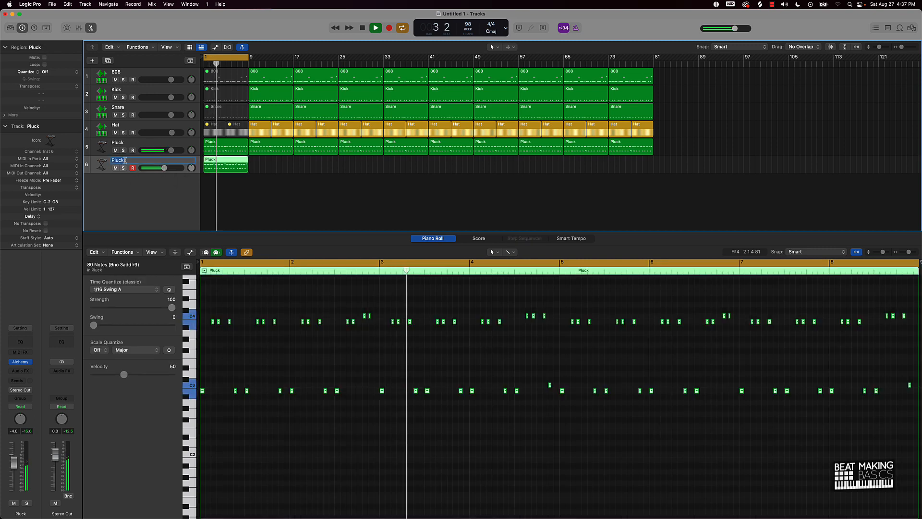
left_click(134, 160)
type("B")
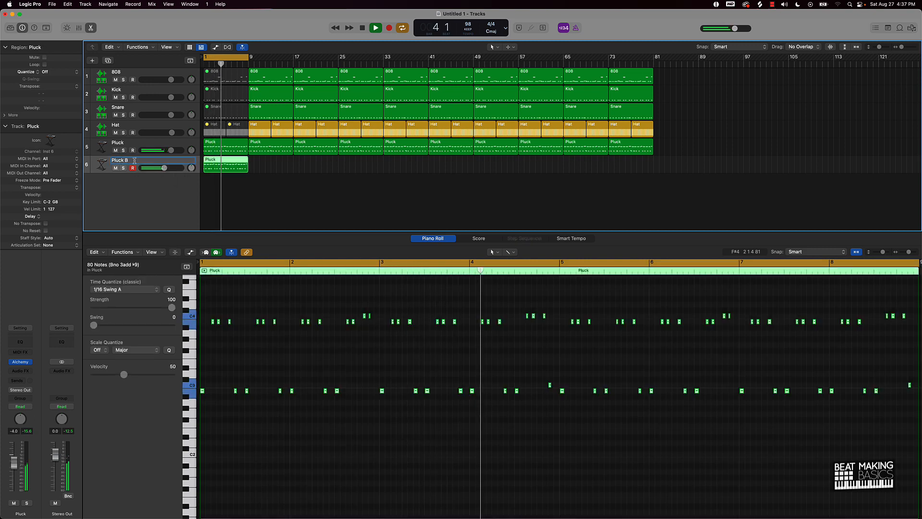
Rename the original Pluck track as Pluck A and stop playback
double_click(128, 142)
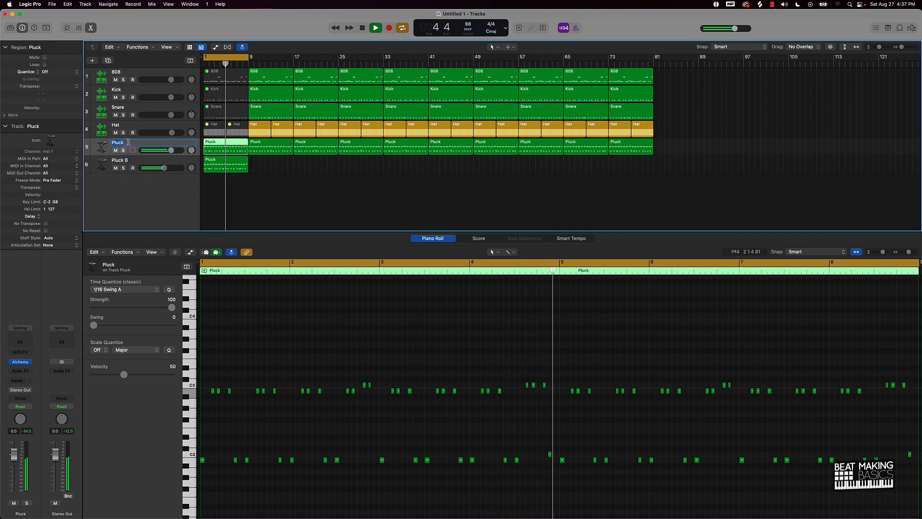
left_click(128, 142)
type("A")
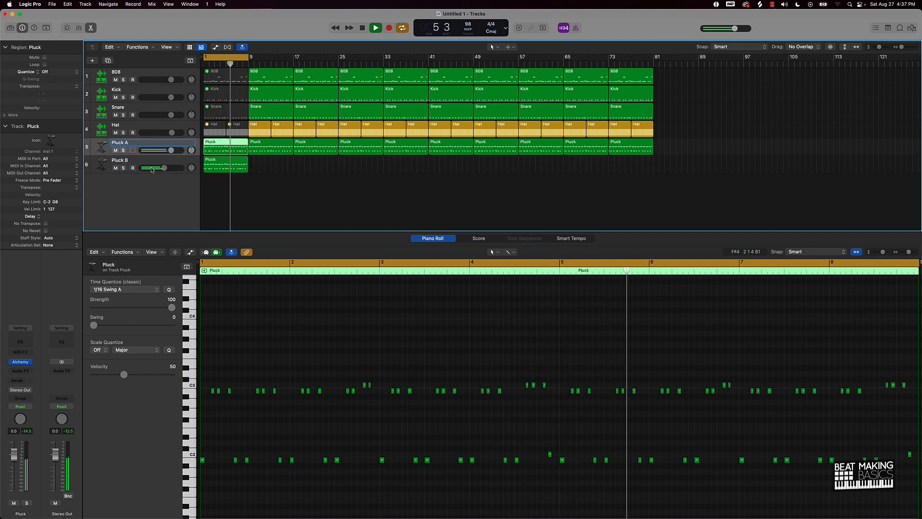
left_click(154, 163)
key("space")
left_click(255, 209)
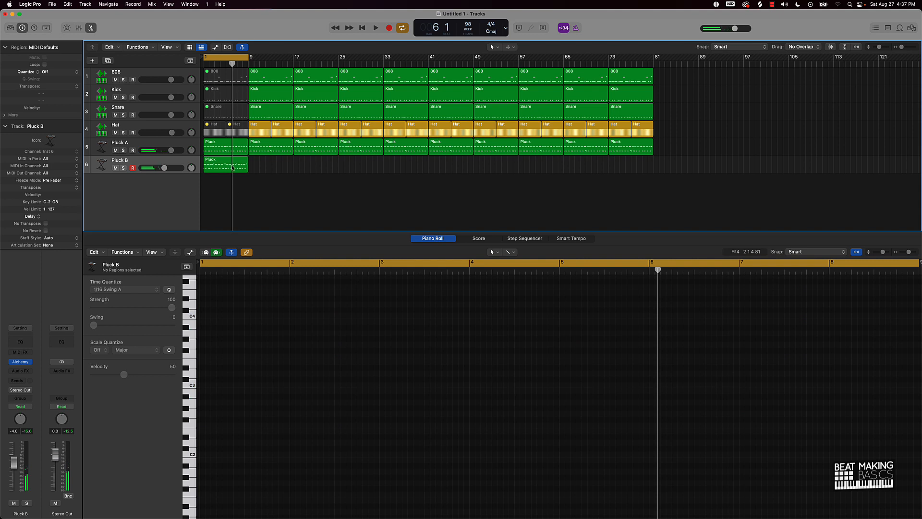
Copy the Pluck B region to bar 9 and name all regions after their tracks
left_click_drag(228, 167, 263, 172)
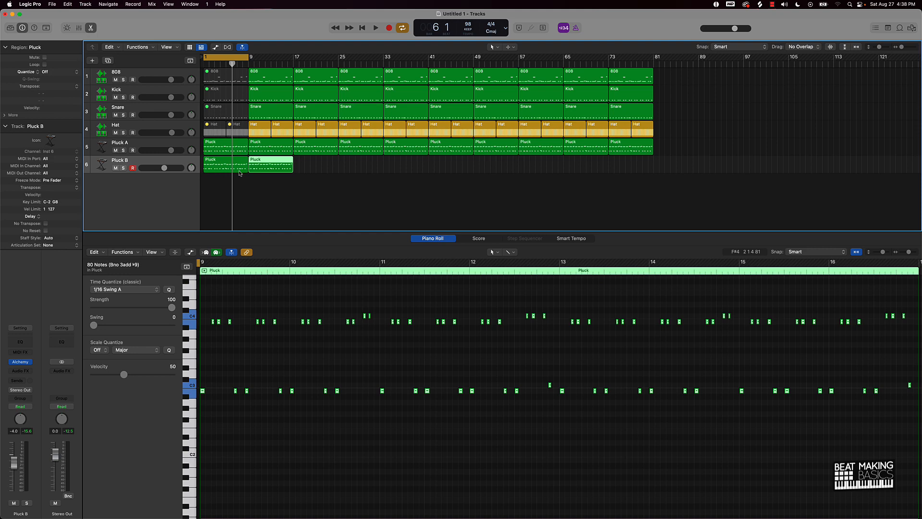
key("super+a")
key("alt+shift+n")
left_click(325, 196)
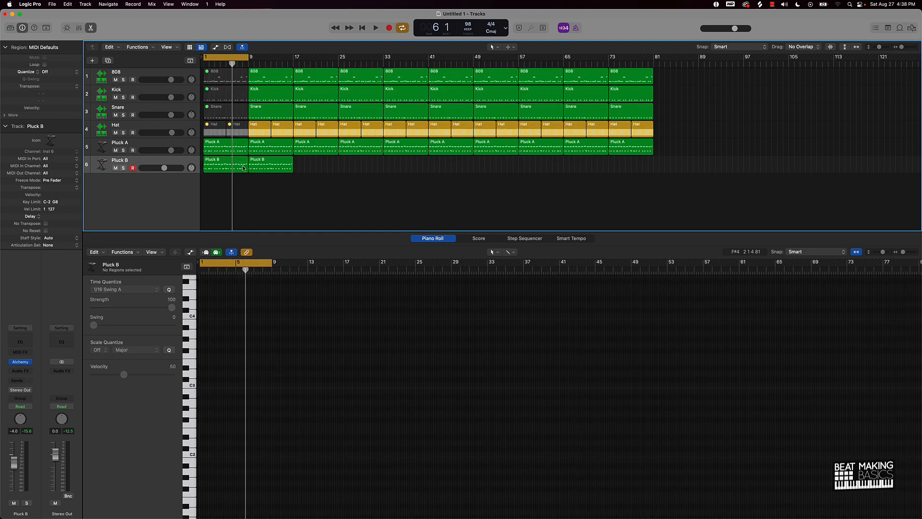
Trim the start of the first Pluck B region to bar 5 and turn off cycle mode
left_click_drag(205, 167, 227, 167)
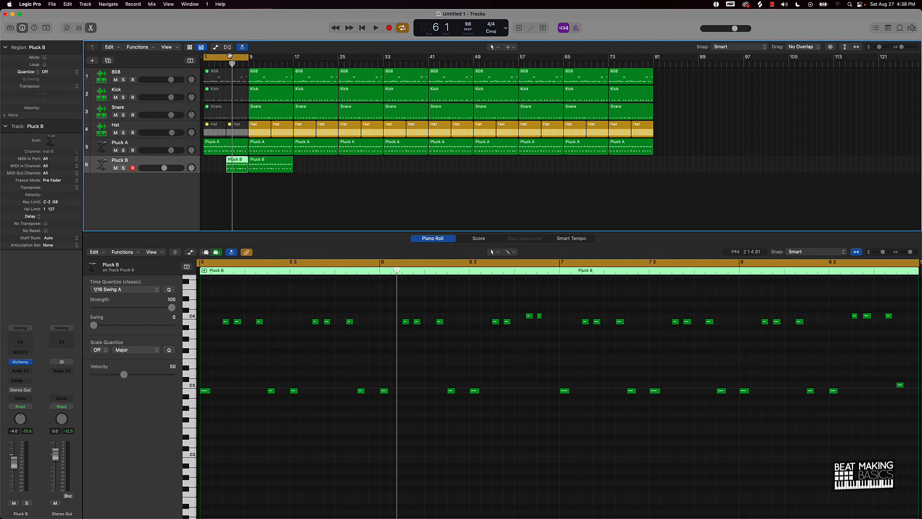
left_click(230, 56)
Play the arrangement from the beginning and close the Piano Roll editor
key("Return")
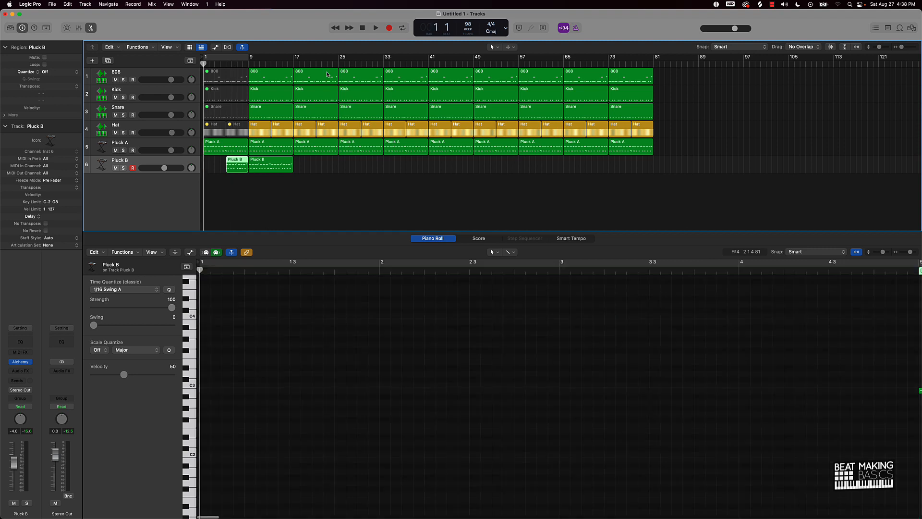
key("space")
left_click(311, 175)
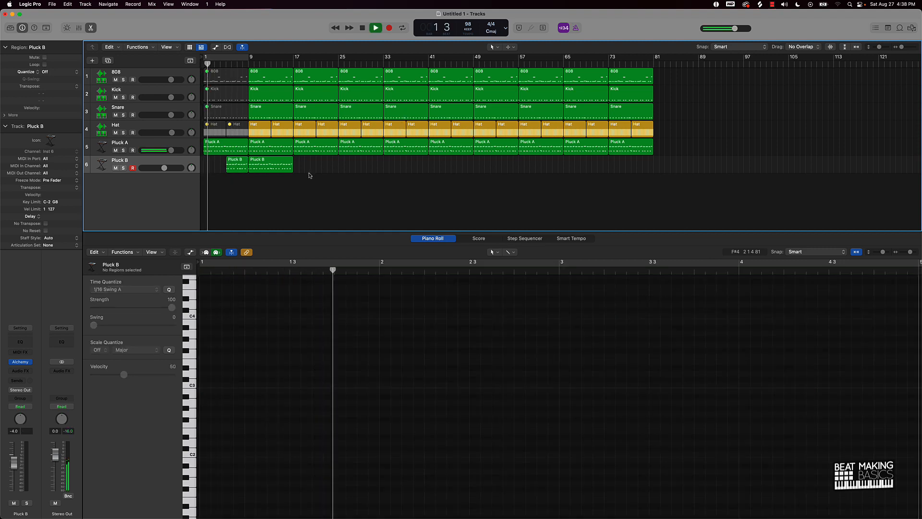
left_click(91, 27)
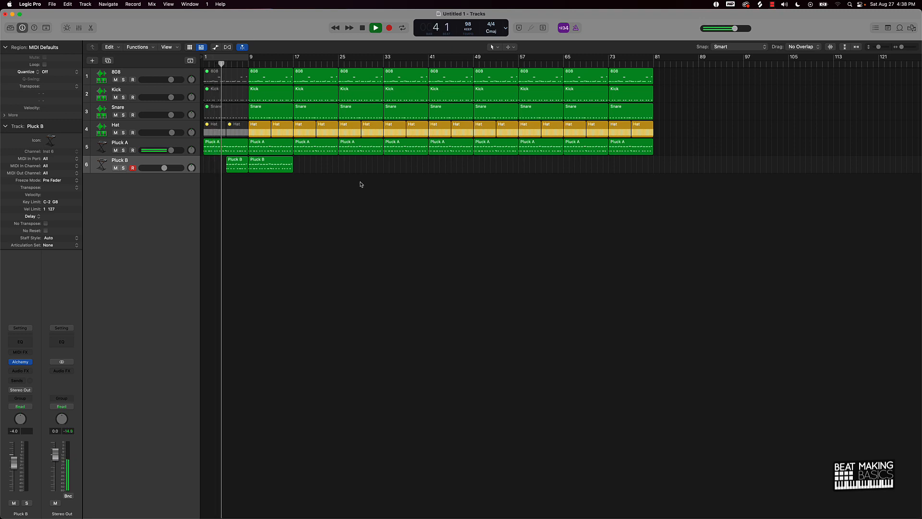
Unmute the Hat region at bar 5 and the first Snare region, and trim the Snare region to start at bar 5
scroll(356, 165, "right", 1)
left_click(232, 132)
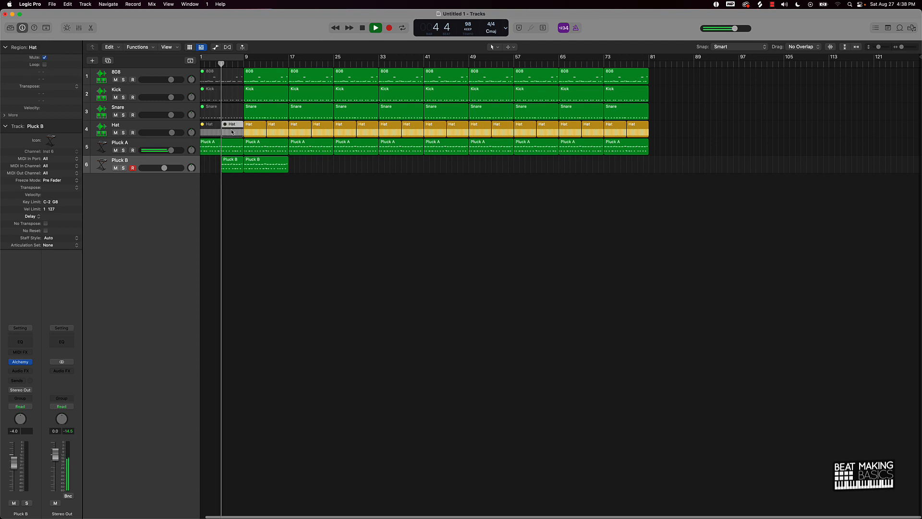
left_click(228, 116)
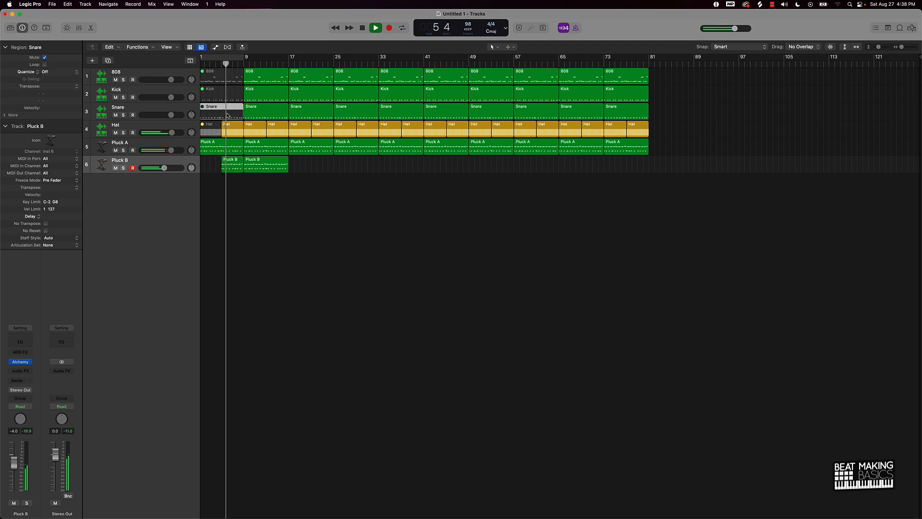
scroll(228, 115, "left", 1)
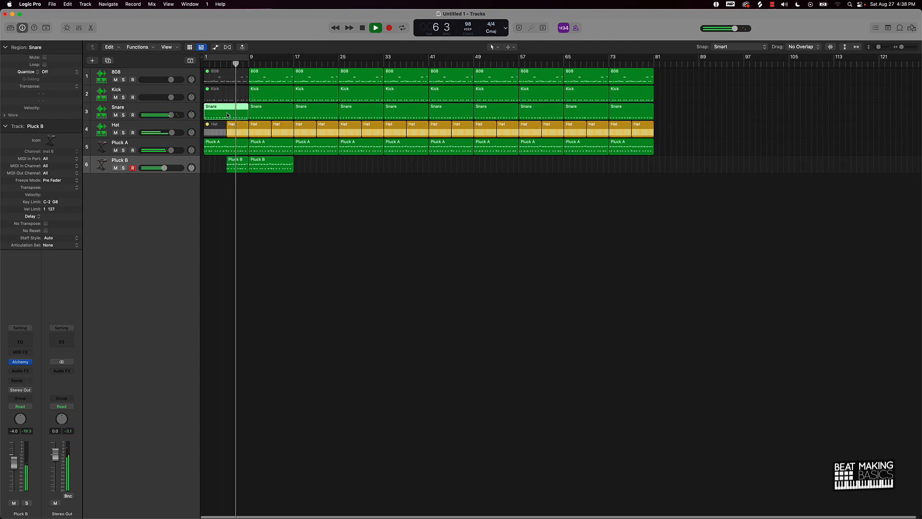
left_click_drag(209, 115, 226, 116)
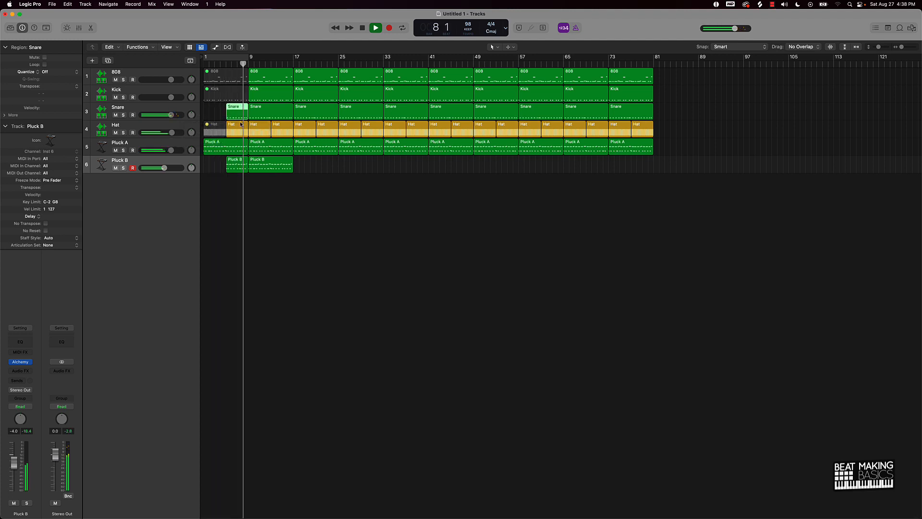
left_click(319, 193)
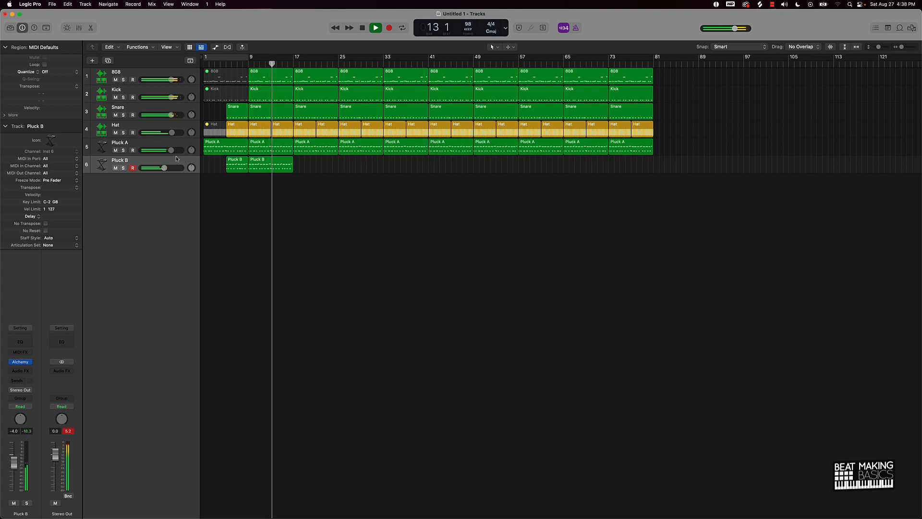
Add a pitch glide of about 26 ms in the 808 track's Quick Sampler and mute the 808 region at bar 17
left_click(149, 74)
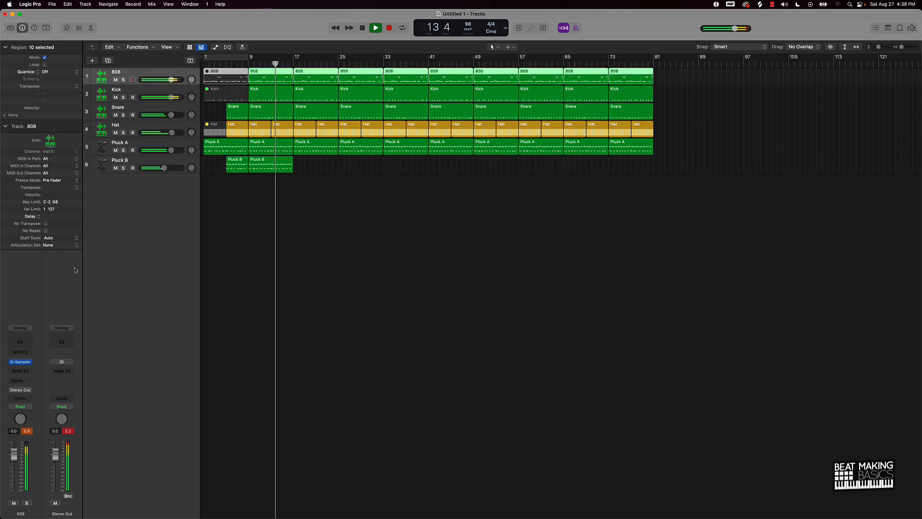
left_click(21, 362)
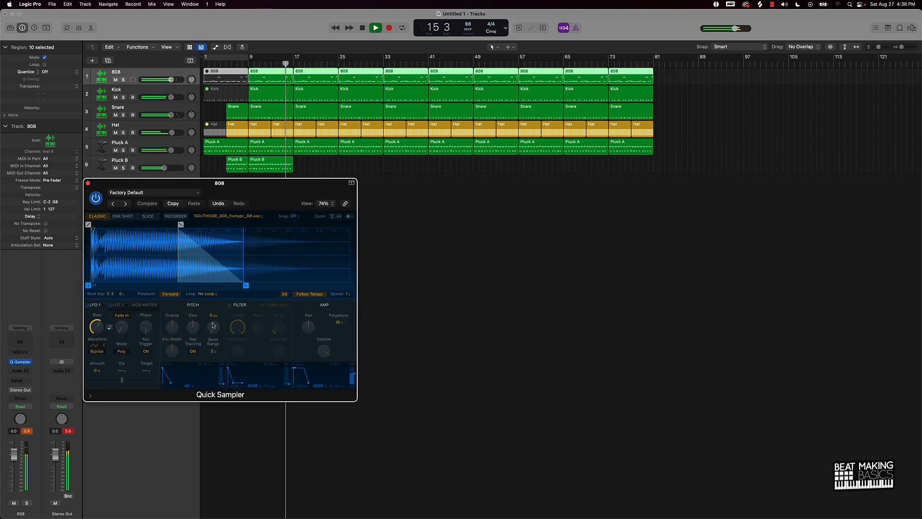
left_click_drag(213, 328, 212, 325)
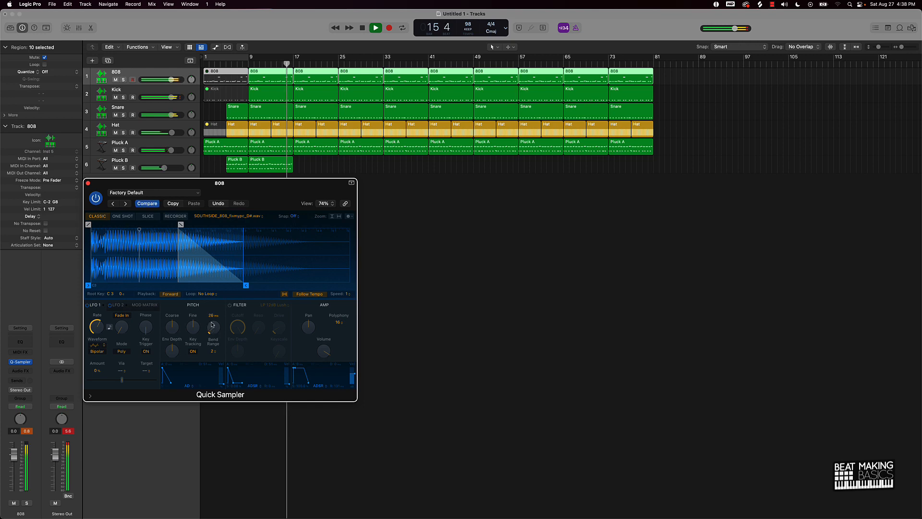
left_click(436, 181)
left_click(316, 77)
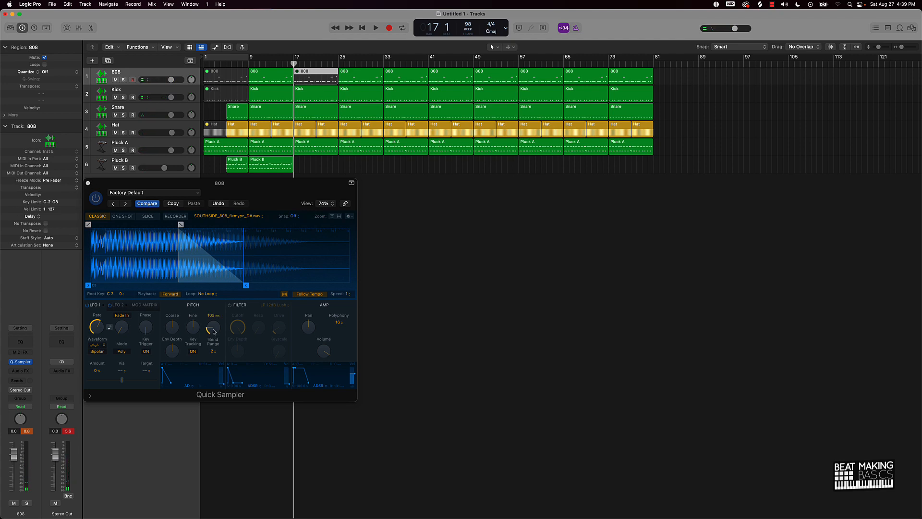
Fine-tune the 808's pitch glide time while listening from bar 9, and close Quick Sampler
left_click_drag(214, 332, 214, 327)
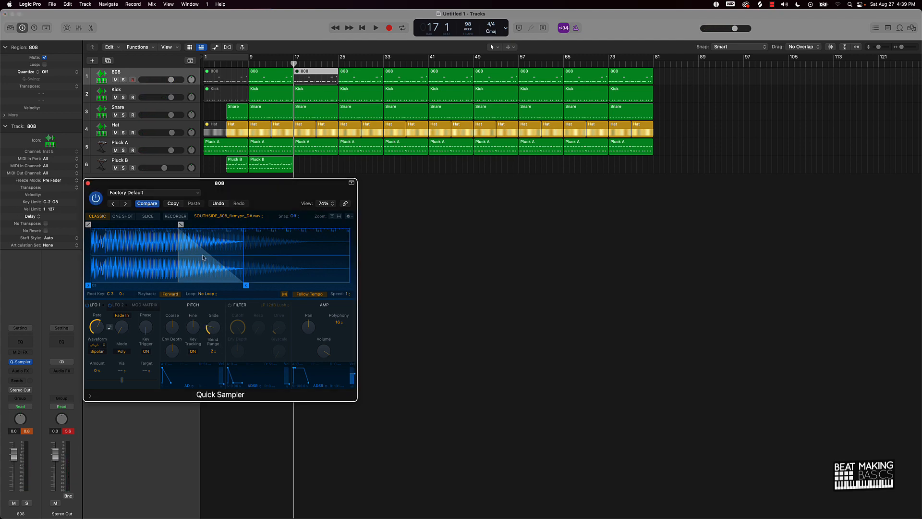
left_click(249, 64)
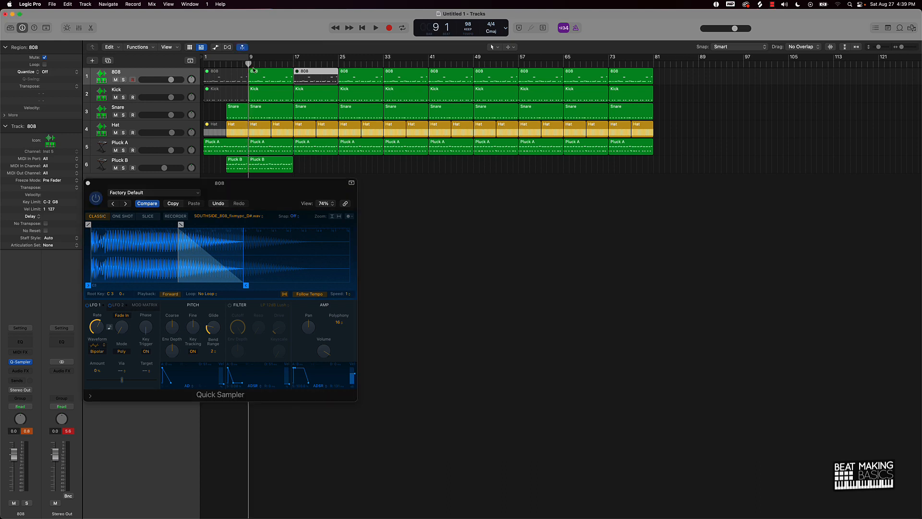
key("space")
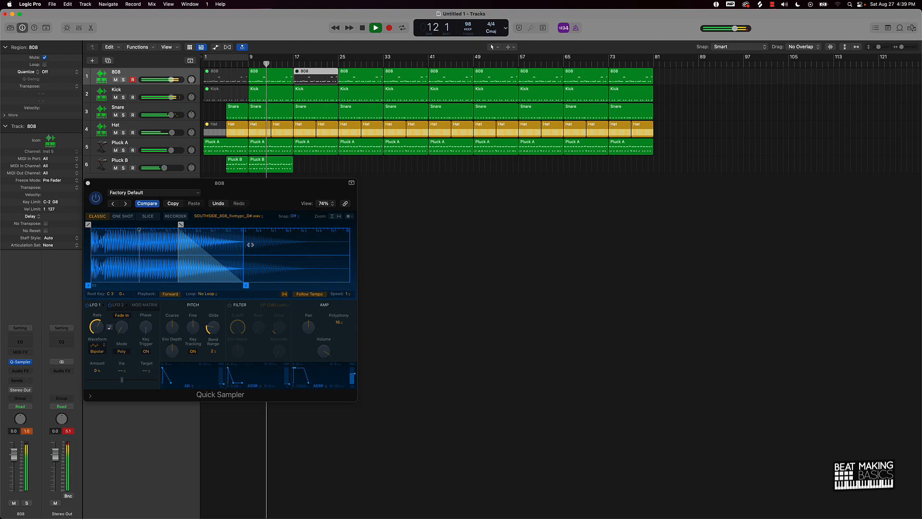
left_click(210, 325)
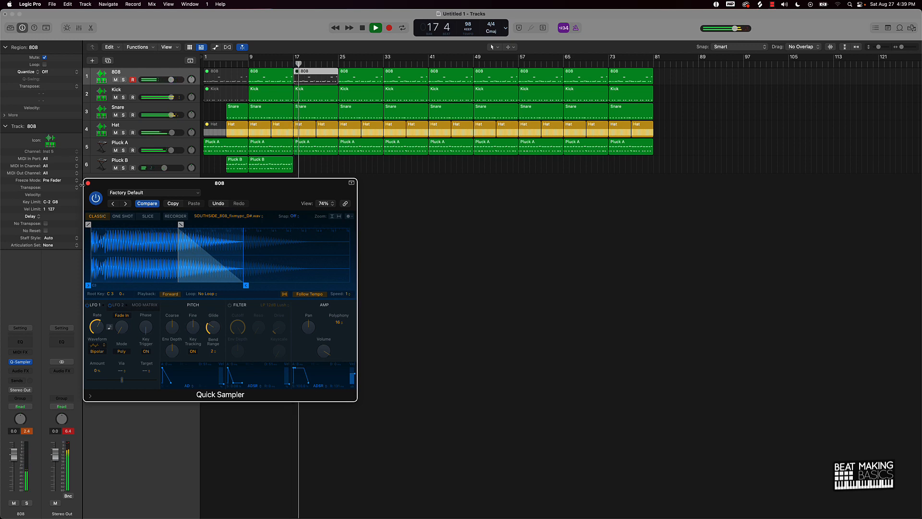
left_click(88, 183)
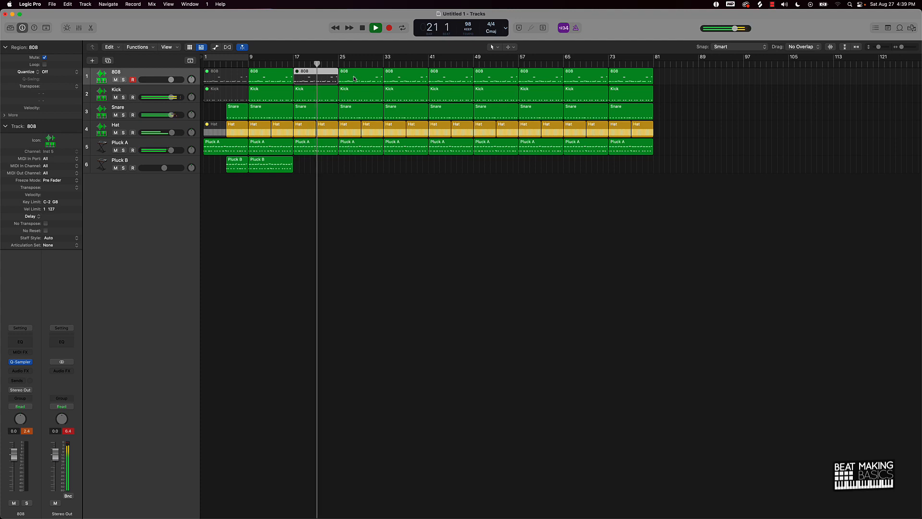
Mute the Kick, Snare and first Hat regions at bar 25
left_click(352, 94)
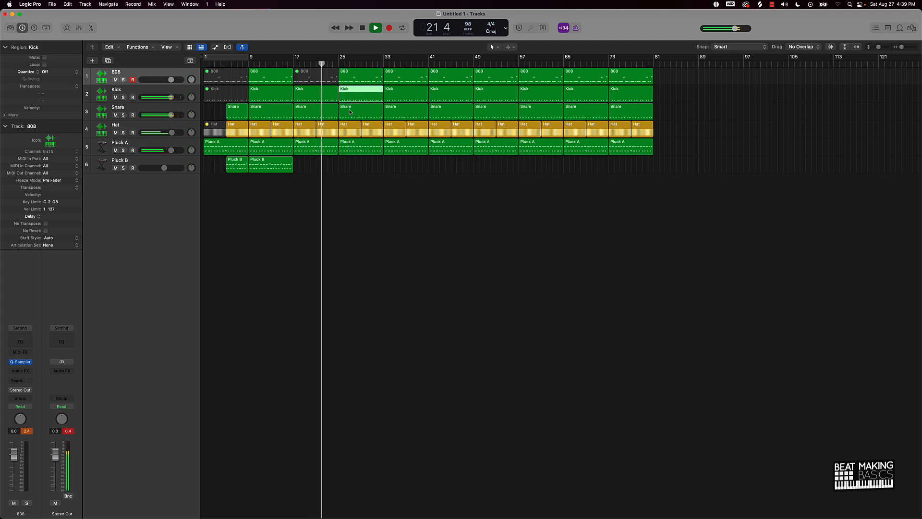
left_click(350, 112, "shift")
left_click(350, 126, "shift")
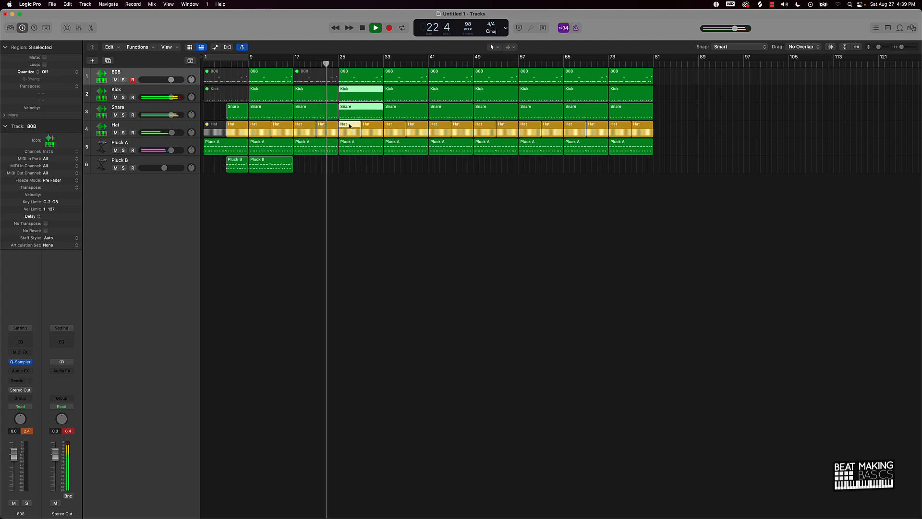
key("ctrl+m")
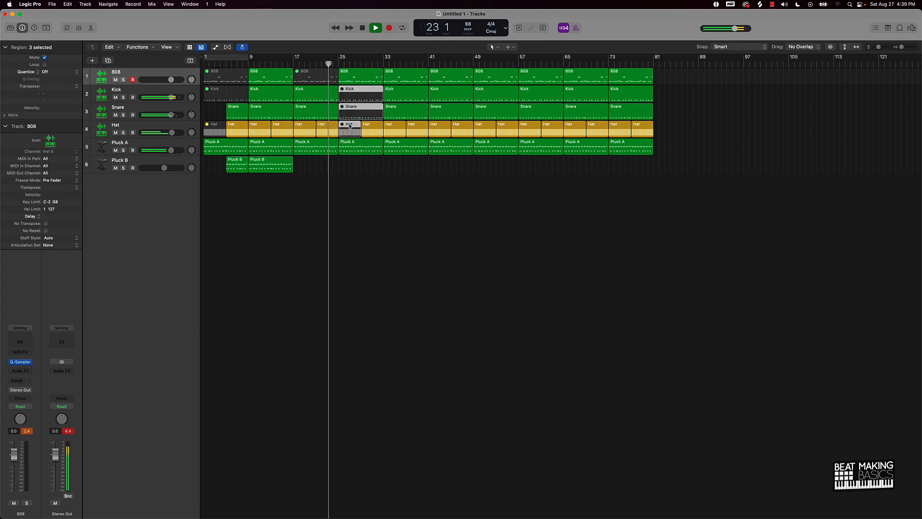
left_click(395, 177)
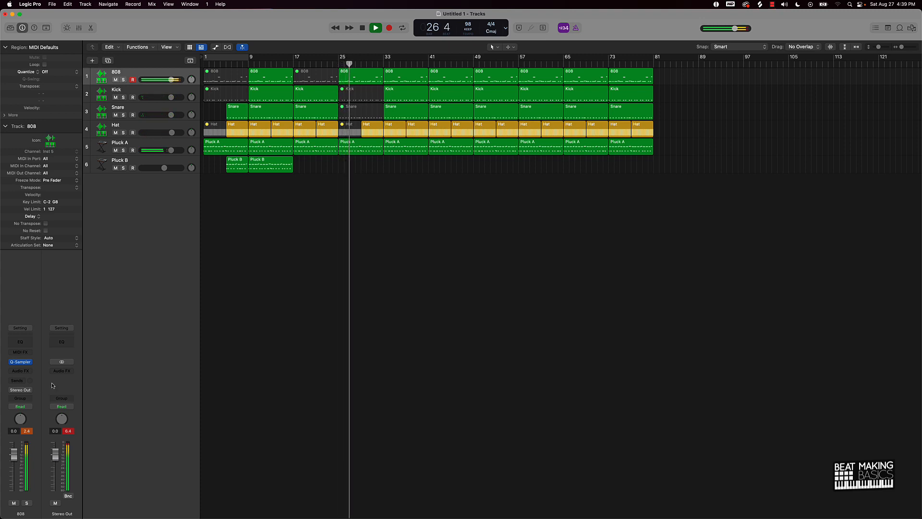
Replace the Snare region at bar 25 with a copy of the short bar 5 one at bar 29, and copy Pluck B from bar 9 to bar 33
left_click(352, 114)
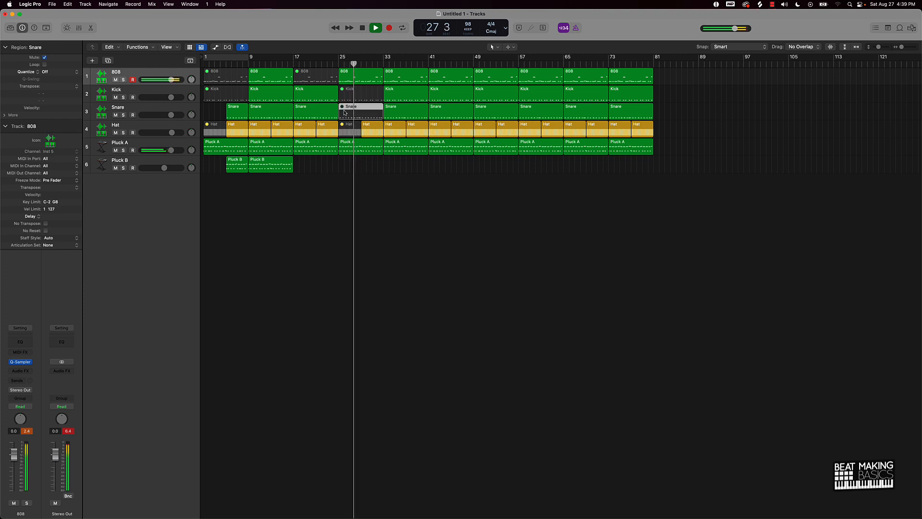
key("Delete")
left_click_drag(234, 112, 372, 106)
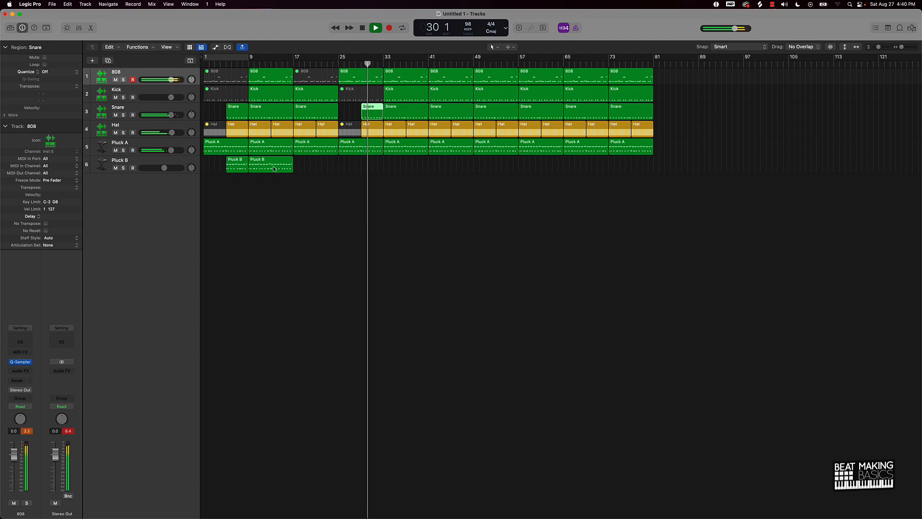
left_click_drag(276, 171, 407, 162)
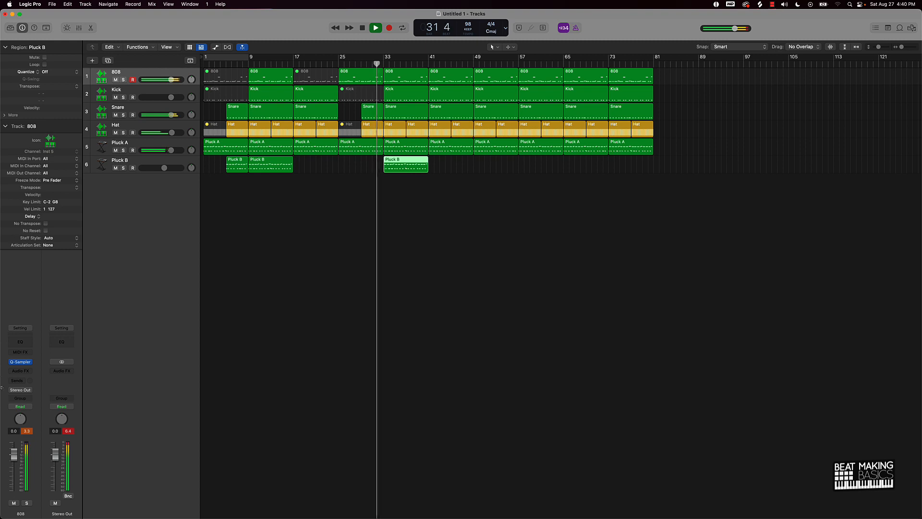
Shorten the 808's pitch glide time in Quick Sampler and close the plug-in
left_click(20, 362)
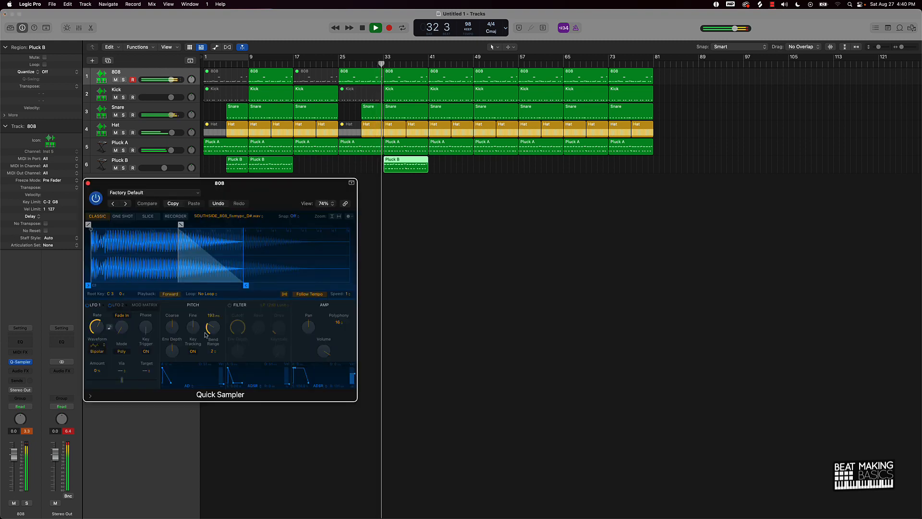
left_click_drag(213, 328, 210, 337)
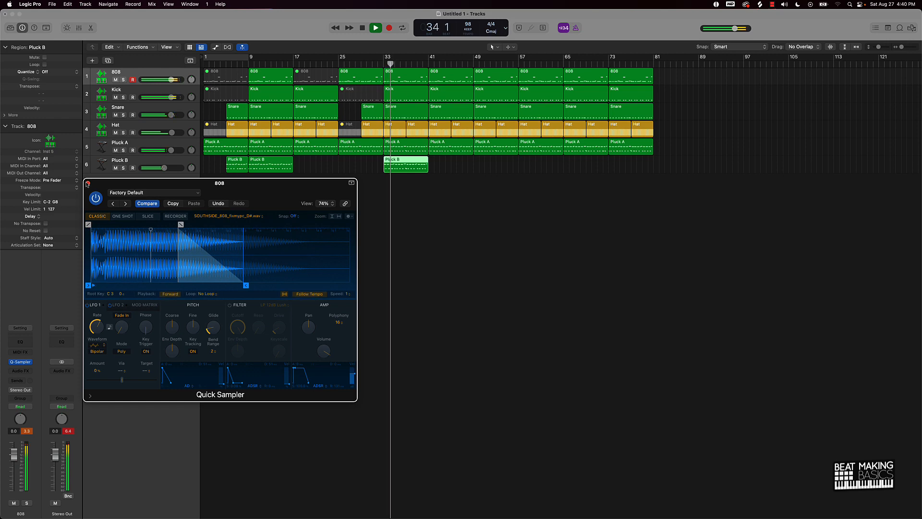
left_click(87, 183)
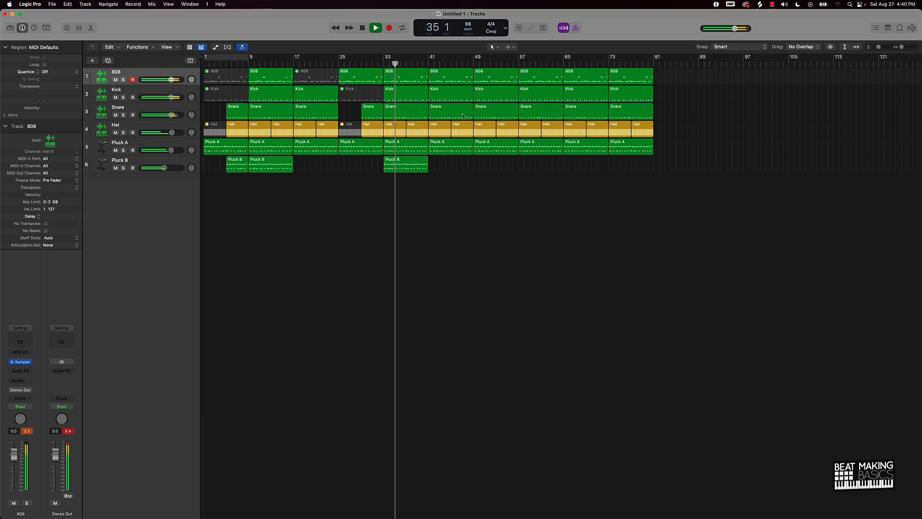
Replace the Snare region at bar 41 with a copy of the short bar 29 Snare region, placed at bar 45
left_click(446, 114)
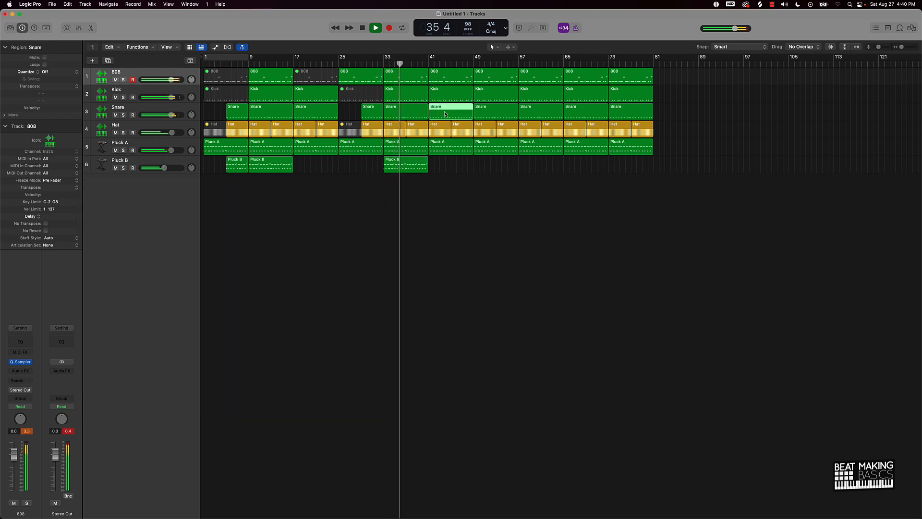
key("Delete")
left_click_drag(365, 111, 455, 110)
Mute the 808 region and the first Hat region at bar 41
left_click(438, 77)
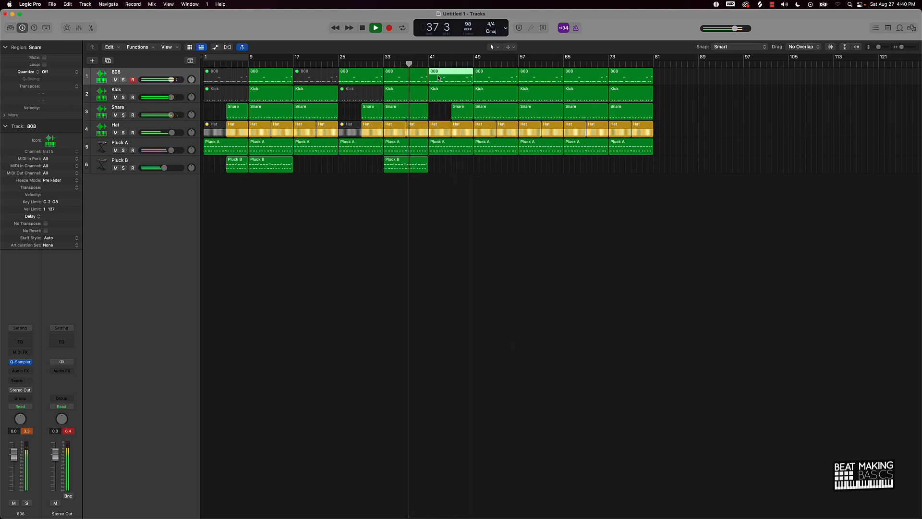
key("ctrl+m")
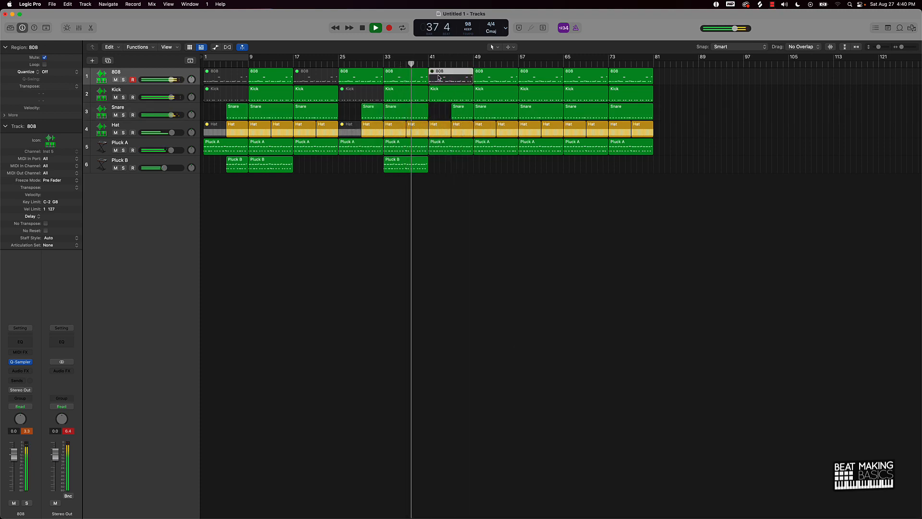
left_click(444, 130)
key("ctrl+m")
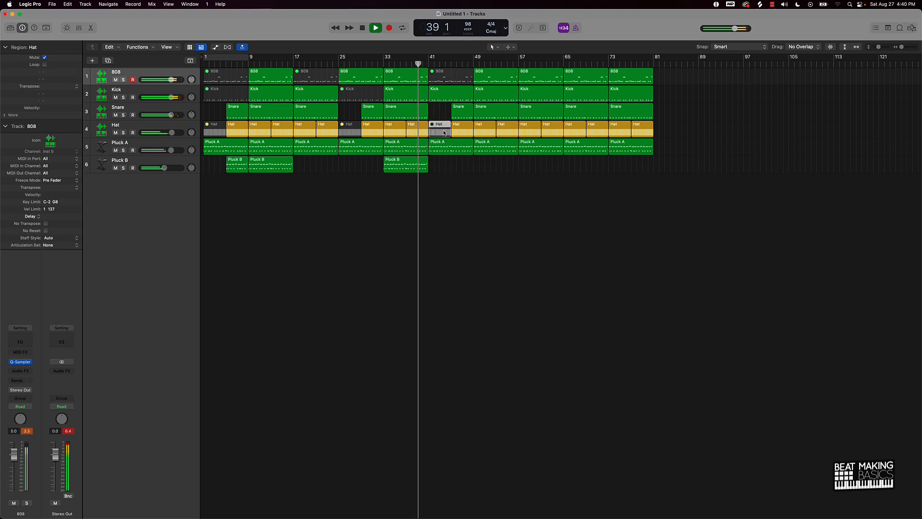
left_click(474, 181)
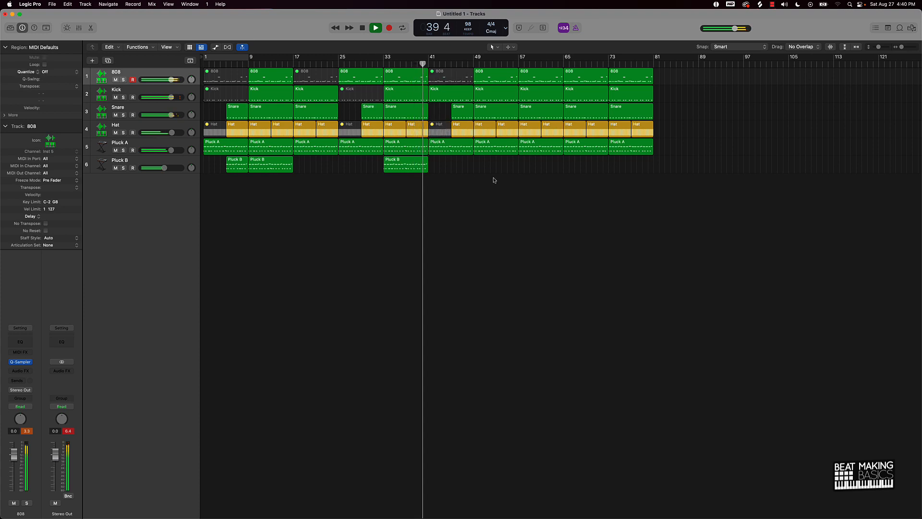
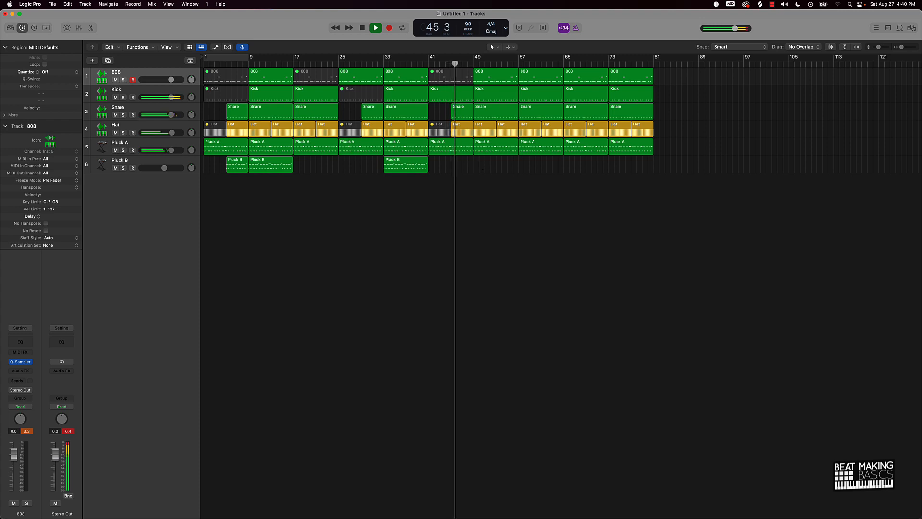
Mute the Hat region at bar 49 and copy the Pluck B region from bar 33 to bar 57
left_click(482, 130)
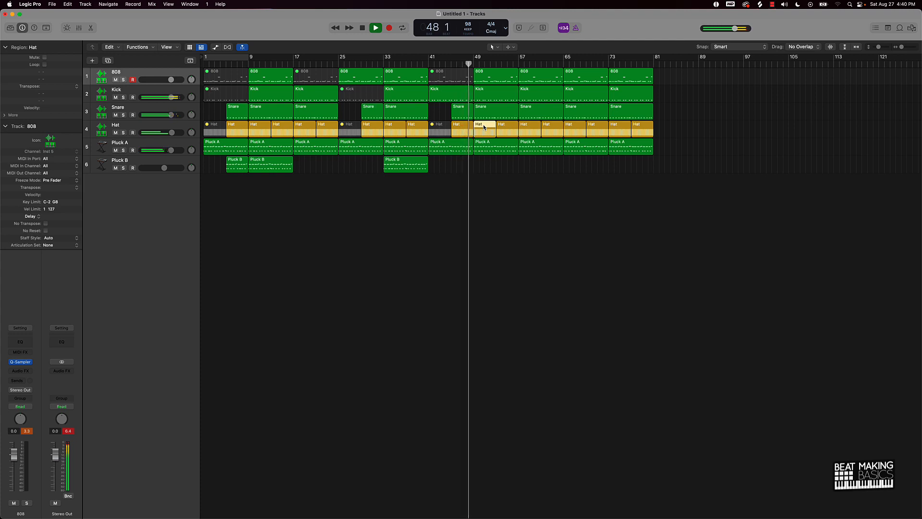
key("ctrl+m")
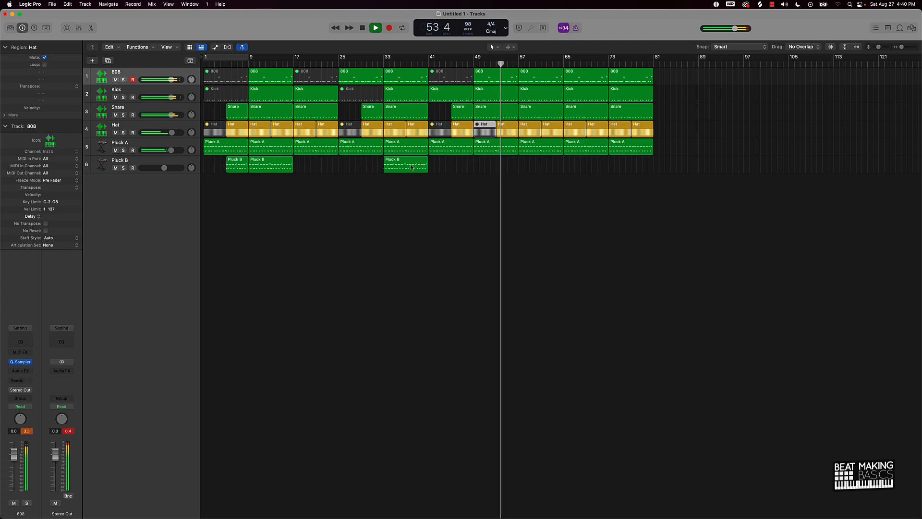
left_click_drag(414, 166, 496, 169)
left_click_drag(540, 169, 542, 171)
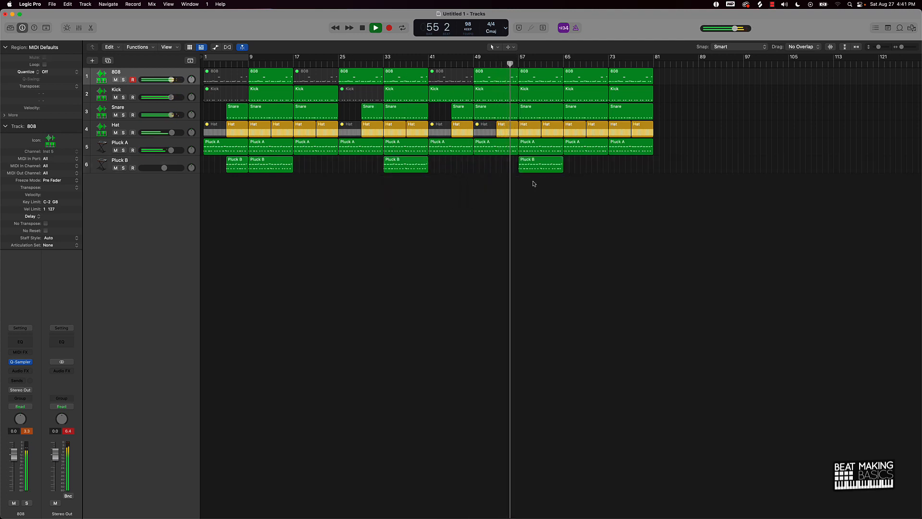
scroll(533, 183, "right", 1)
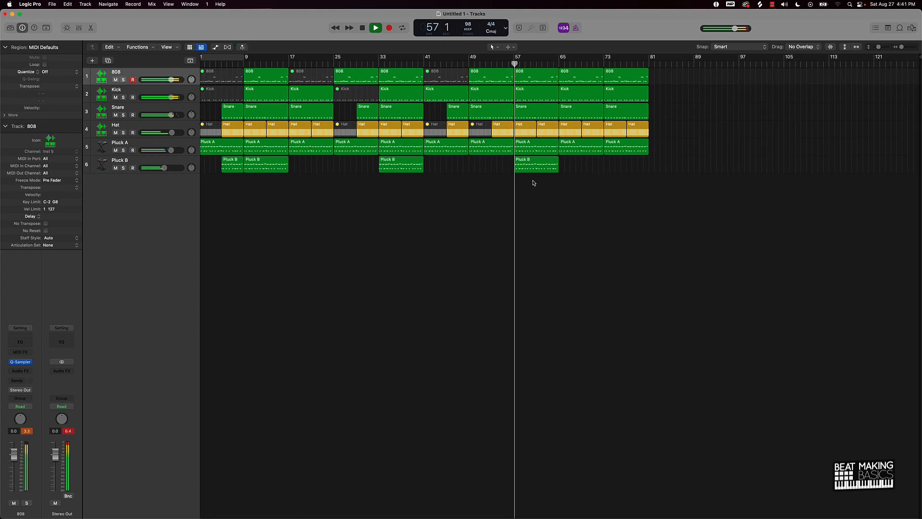
Raise the Pluck B track's volume slightly and copy its region from bar 57 to bar 65
left_click_drag(163, 168, 165, 168)
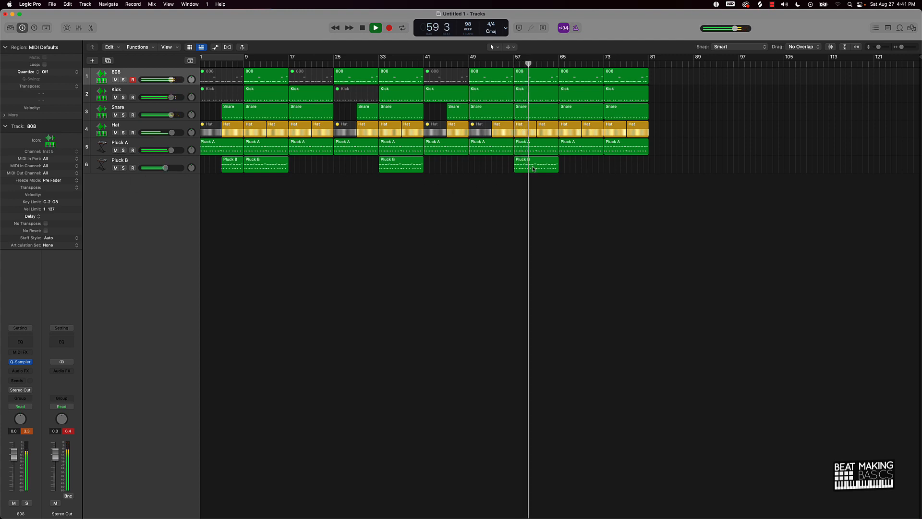
left_click_drag(534, 168, 579, 165)
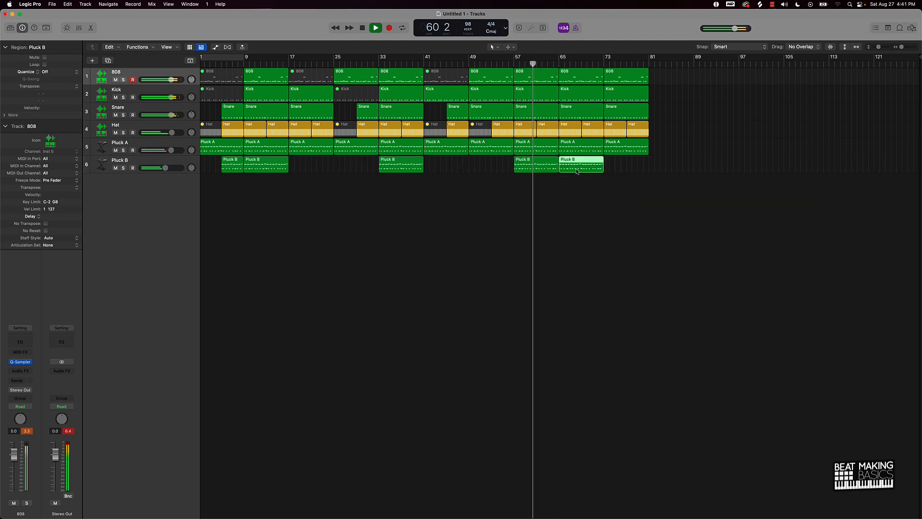
Mute the 808, Kick, Snare and first Hat regions at bar 65
left_click(565, 128)
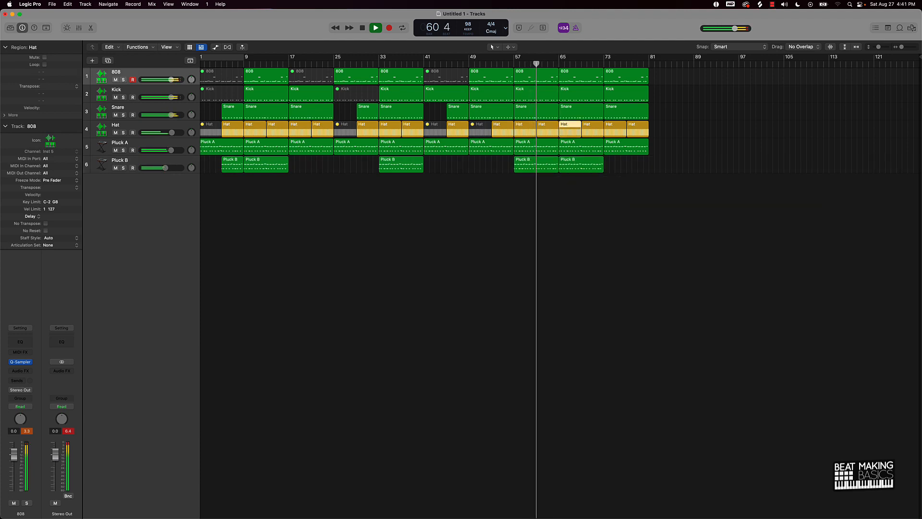
left_click(564, 109, "shift")
left_click(567, 91, "shift")
left_click(570, 75, "shift")
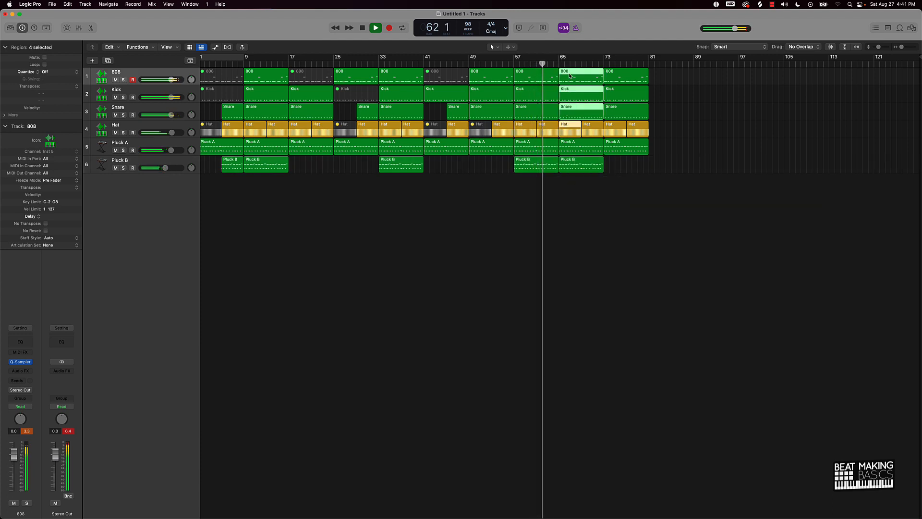
key("ctrl+m")
left_click(662, 226)
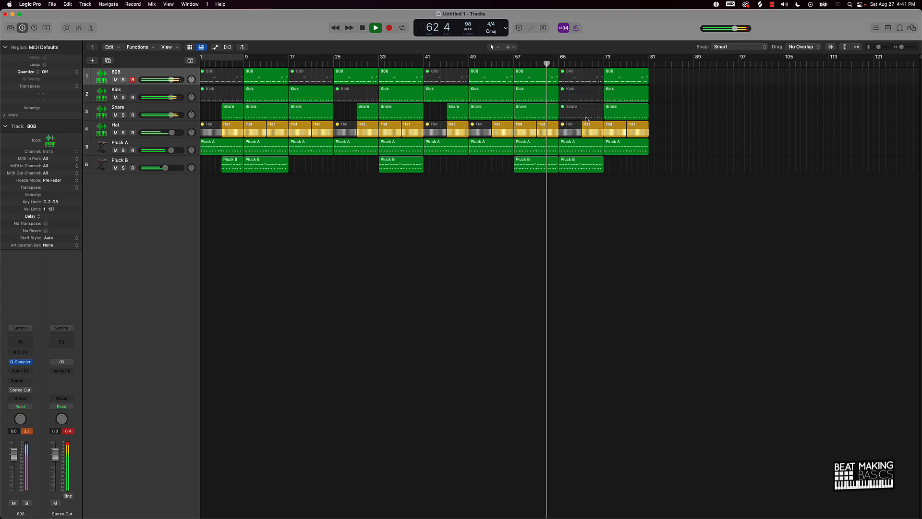
Replace the muted Snare region at bar 65 with a copy of the short bar 45 Snare region, placed at bar 69
left_click(579, 112)
key("Delete")
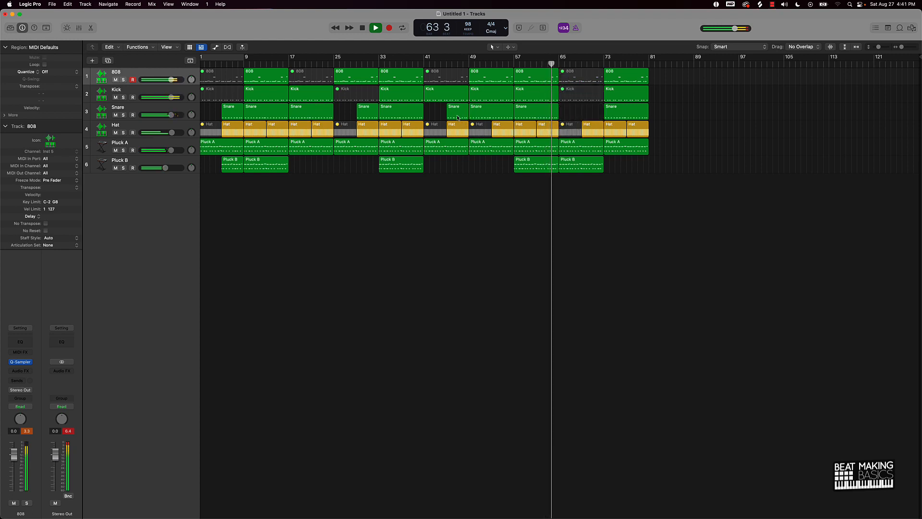
left_click_drag(466, 117, 592, 115)
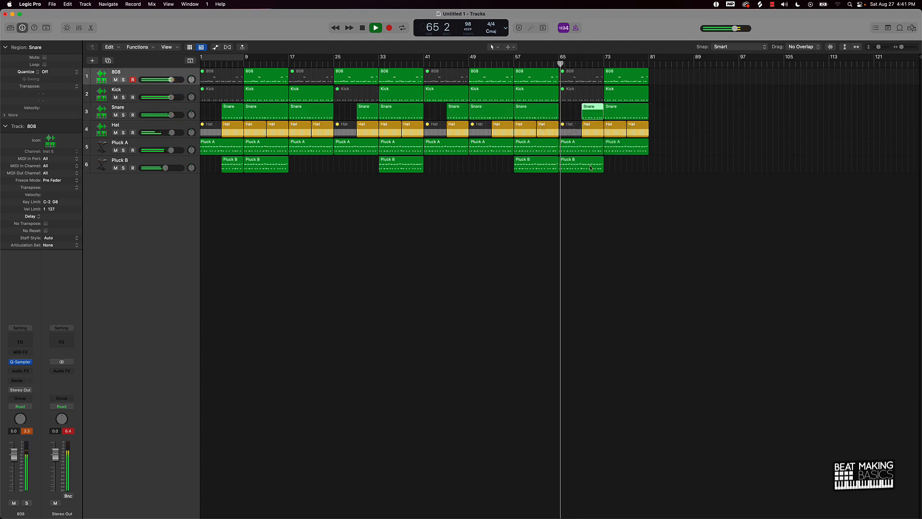
Switch the transport display to Beats & Time and stop playback
left_click(506, 27)
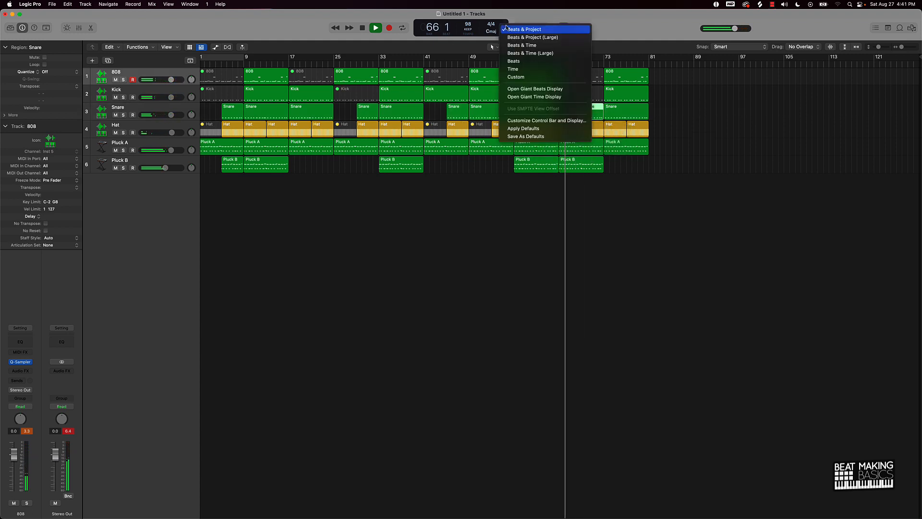
left_click(517, 43)
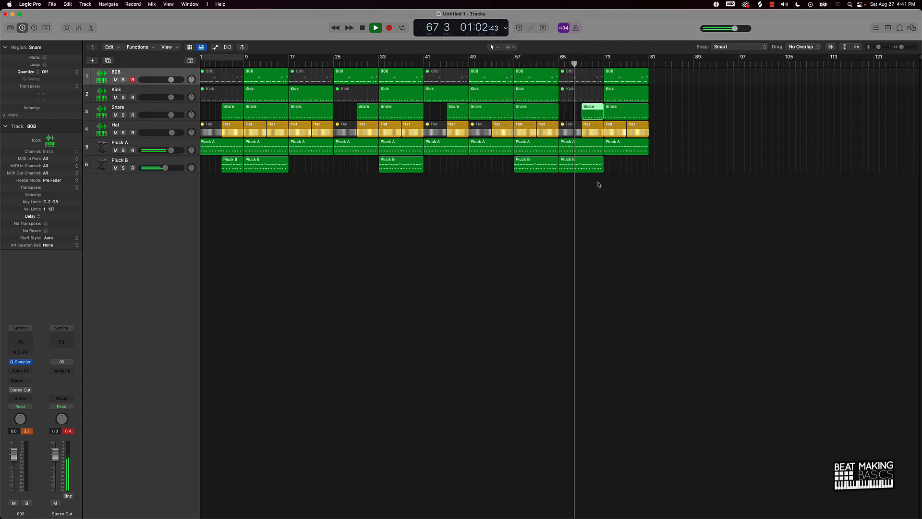
key("space")
Delete all regions starting at bar 73, plus the Snare and Hat regions at bar 69
scroll(634, 181, "left", 1)
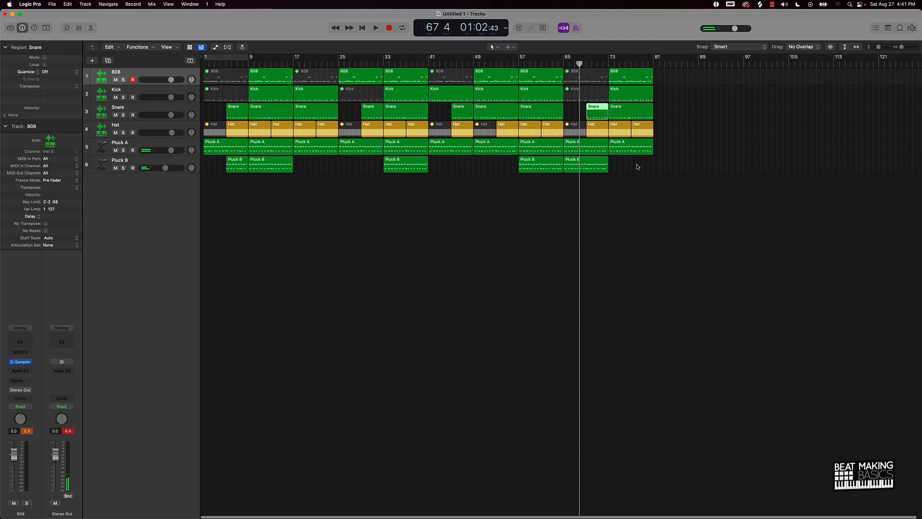
left_click_drag(635, 169, 627, 66)
key("Delete")
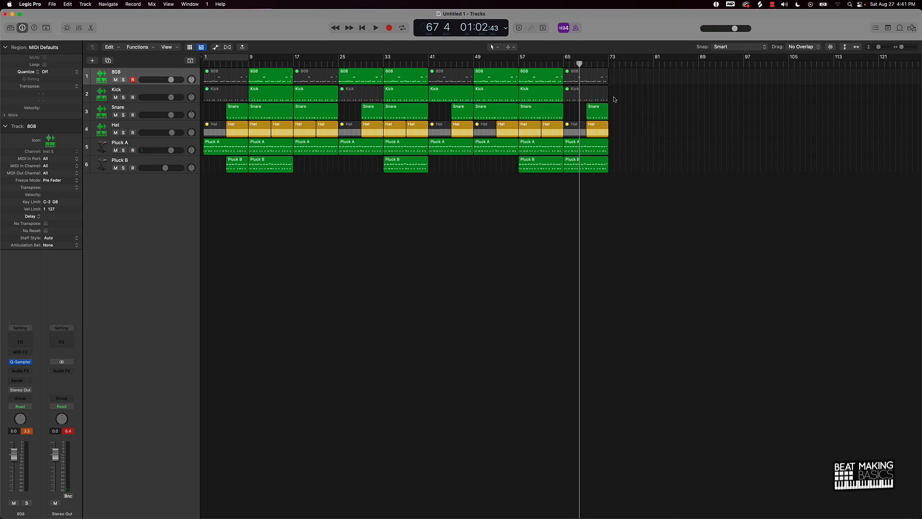
left_click_drag(623, 108, 603, 128)
key("Delete")
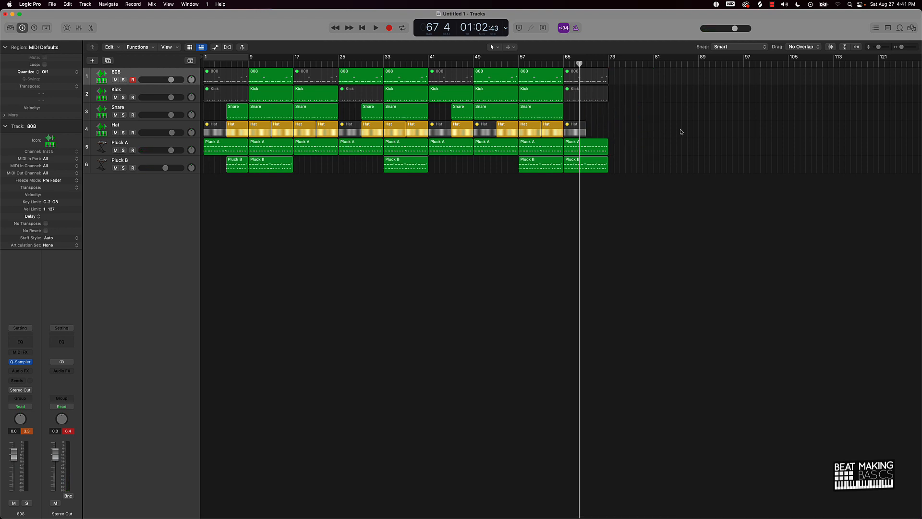
Move the project end marker back to just after the last regions near bar 73, and return the playhead to the beginning
scroll(890, 72, "right", 1)
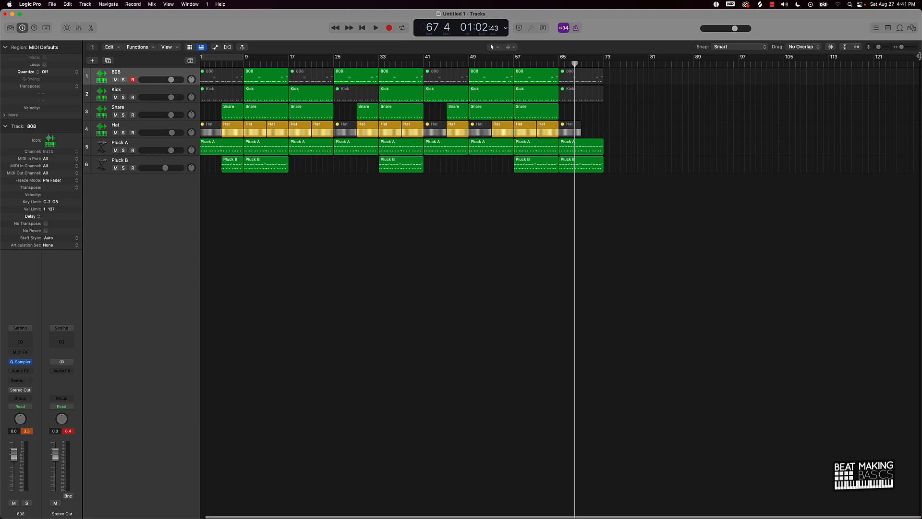
left_click_drag(919, 57, 610, 96)
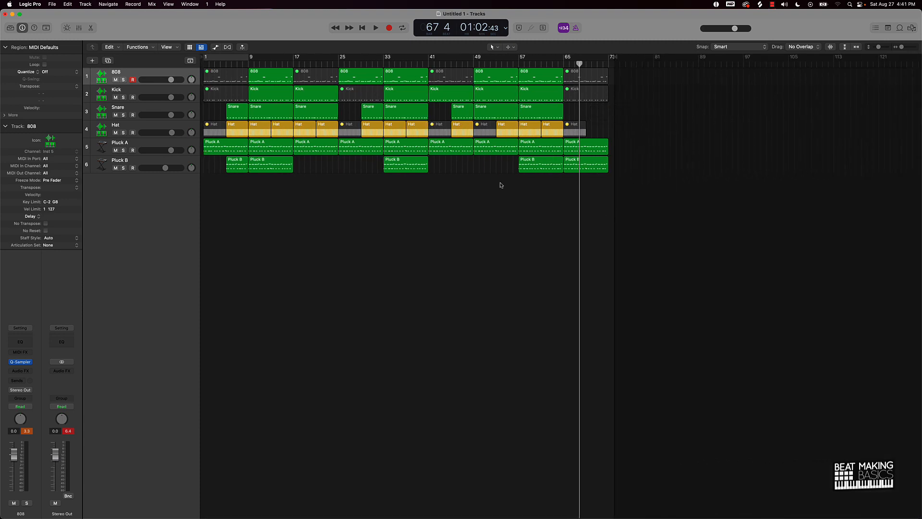
key("Return")
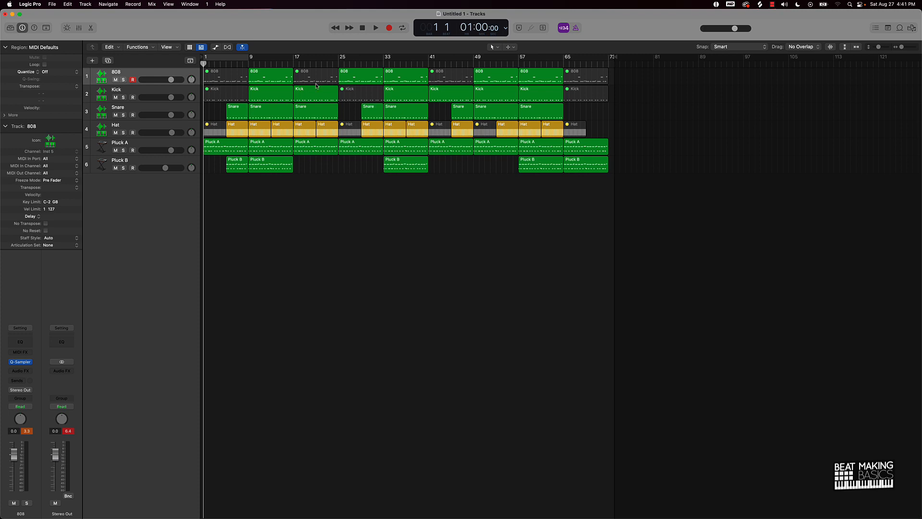
Examine which 808, Kick and Snare regions play in each section between bars 17 and 57
left_click(308, 96)
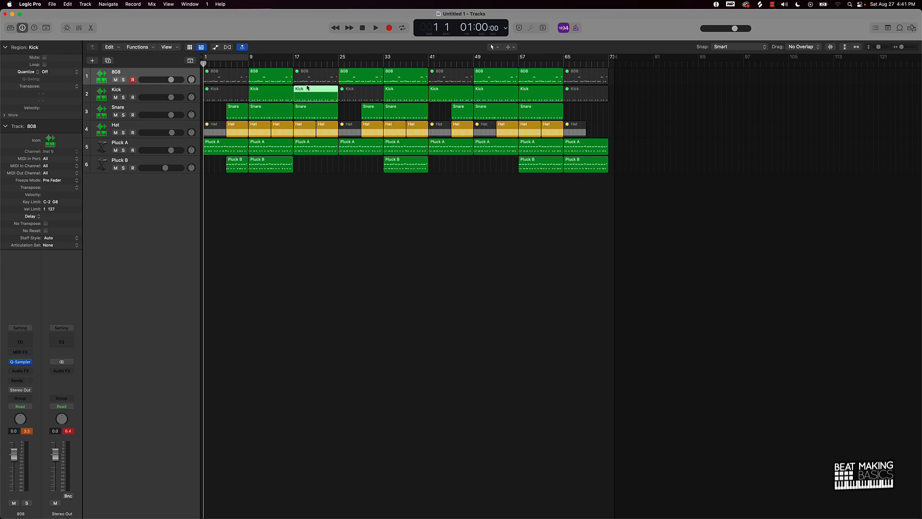
left_click(314, 115)
left_click(364, 76)
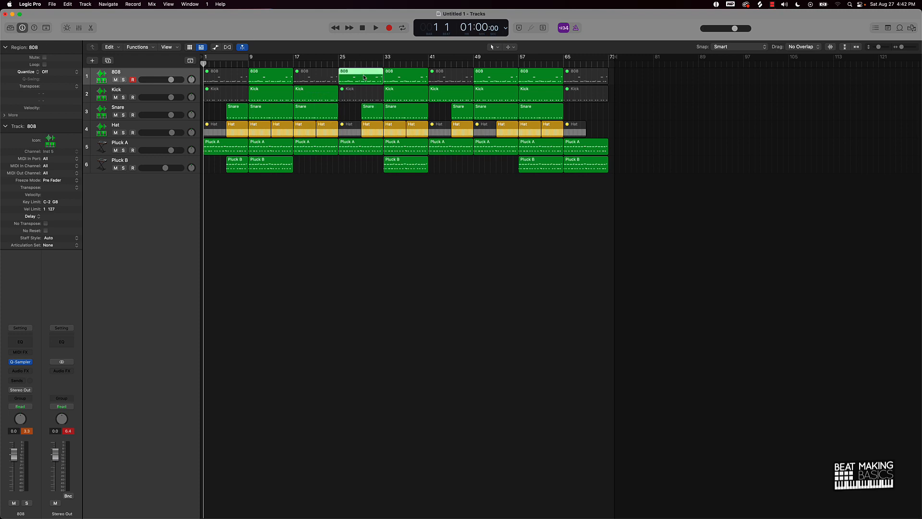
left_click(377, 115)
left_click(405, 95)
left_click(405, 77)
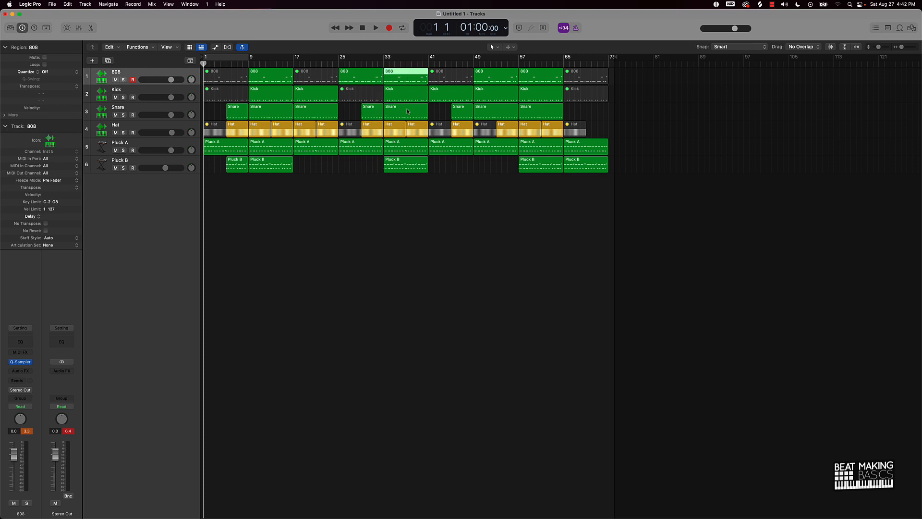
left_click(415, 113)
left_click(460, 96)
left_click(495, 77)
left_click(495, 99)
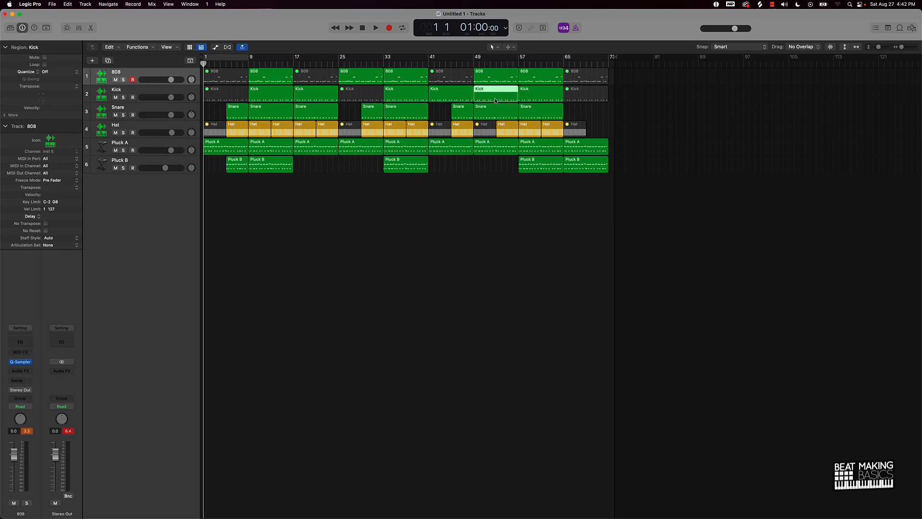
left_click(495, 118)
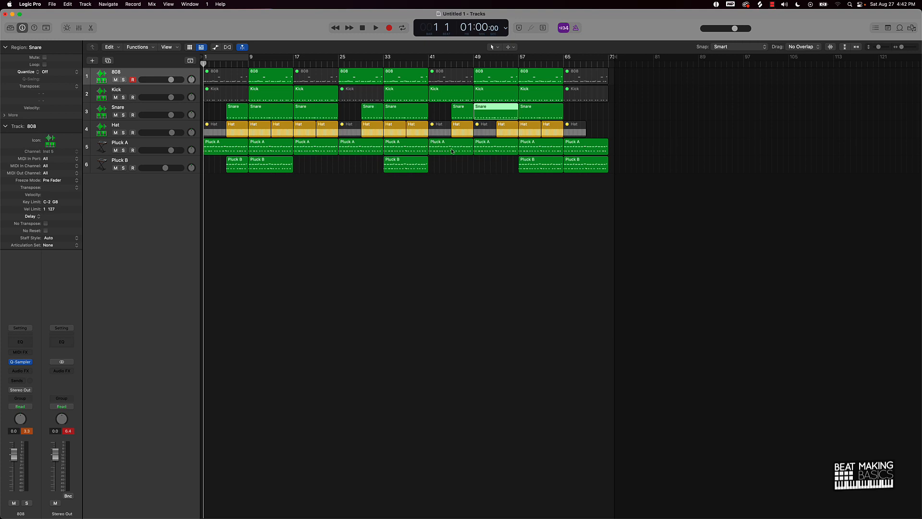
left_click(318, 95)
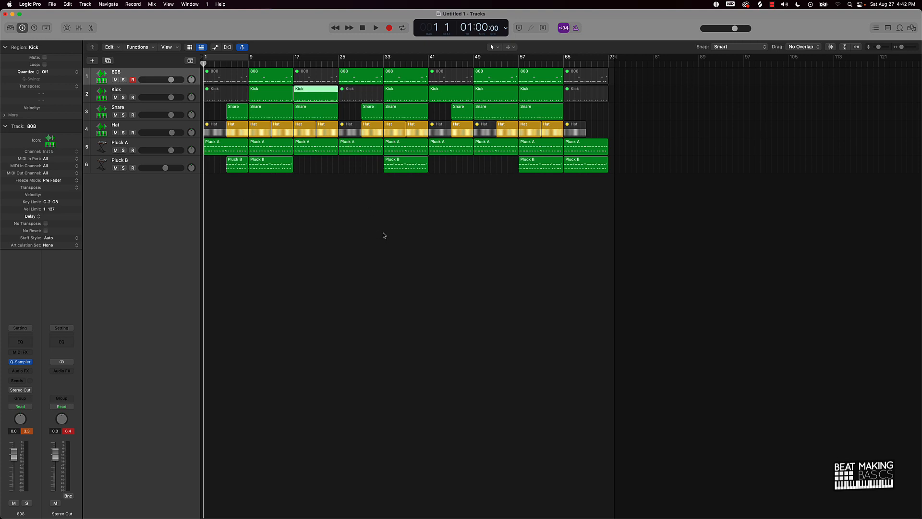
left_click(378, 213)
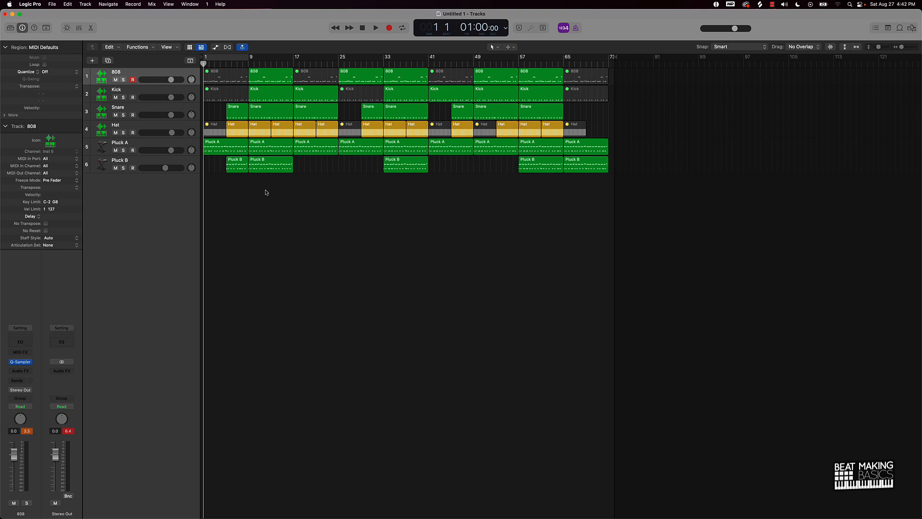
Colour all regions in the hook sections starting at bars 9, 33 and 57 purple
left_click_drag(277, 188, 260, 68)
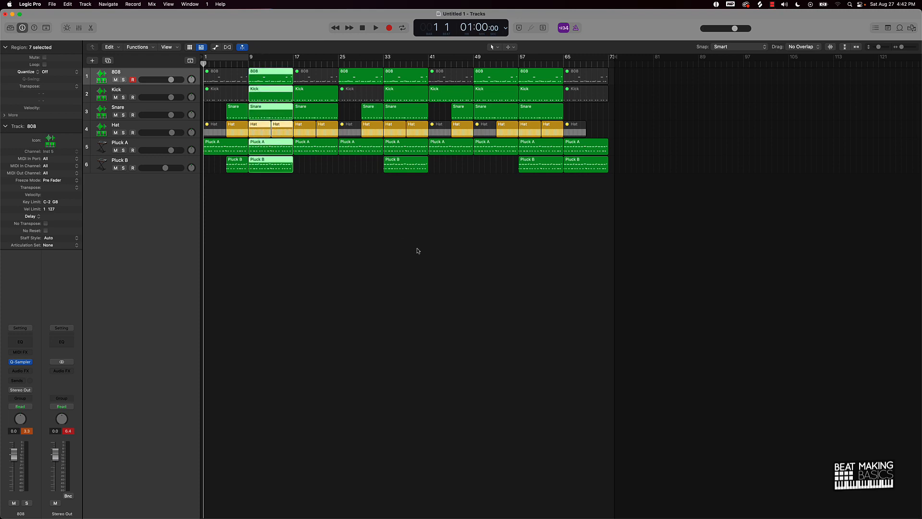
left_click_drag(396, 191, 408, 70)
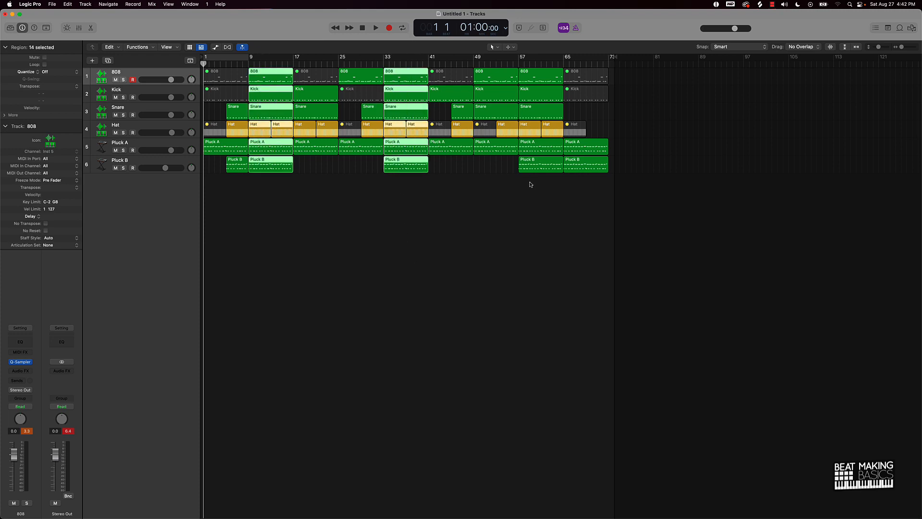
left_click_drag(530, 192, 546, 68)
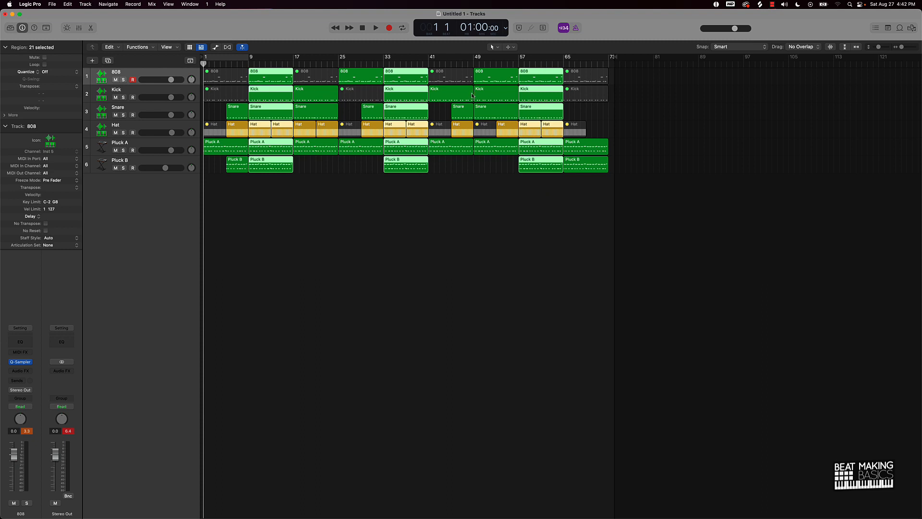
left_click(46, 28)
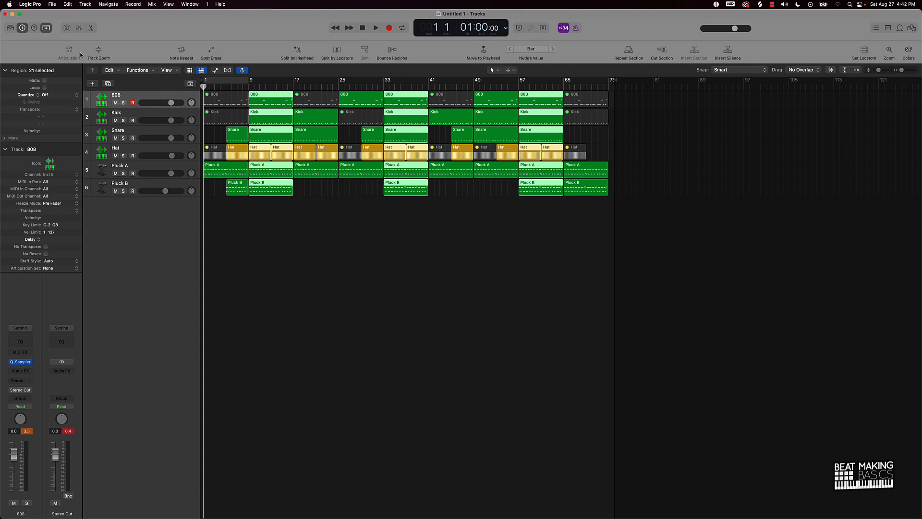
left_click(907, 50)
left_click(414, 396)
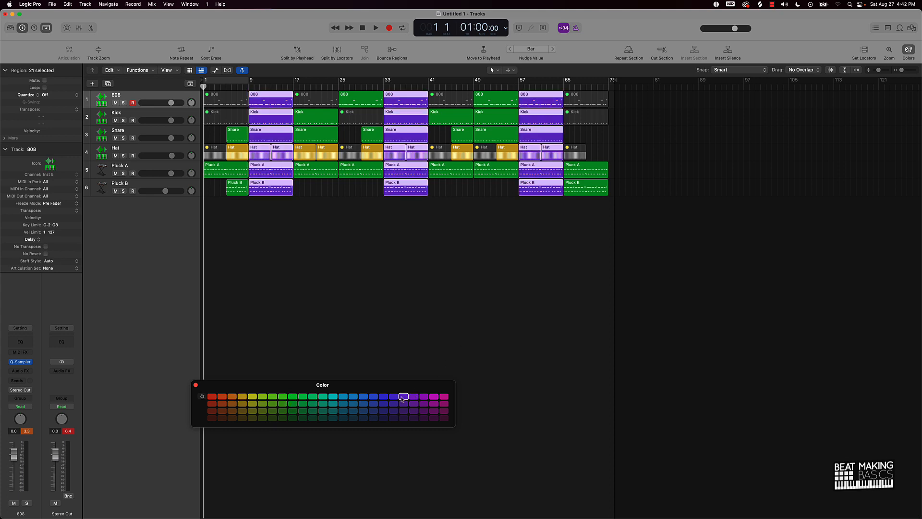
Colour all regions in the verse sections at bars 17–33 and 41–57 orange
left_click_drag(310, 213, 388, 79)
left_click_drag(444, 210, 506, 91, "shift")
left_click(221, 397)
left_click(343, 248)
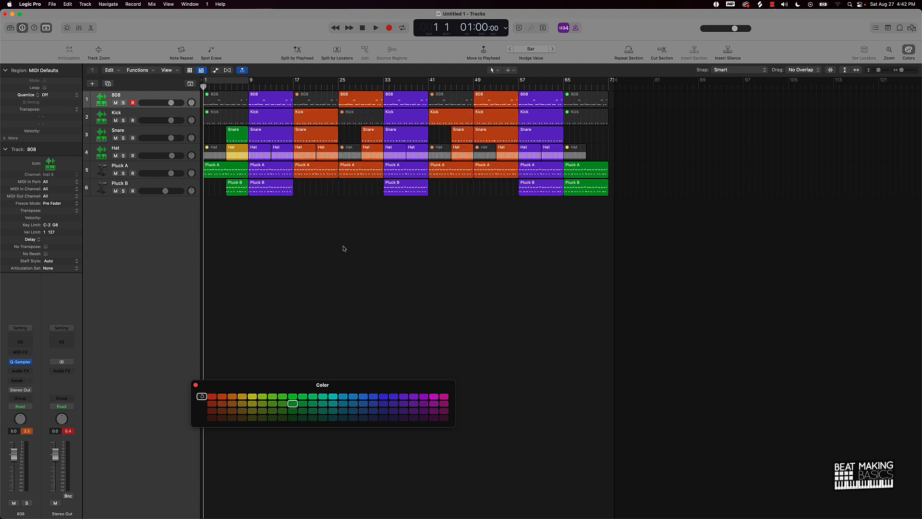
Colour all intro regions before bar 9 and all outro regions from bar 65 turquoise
left_click_drag(576, 218, 629, 91)
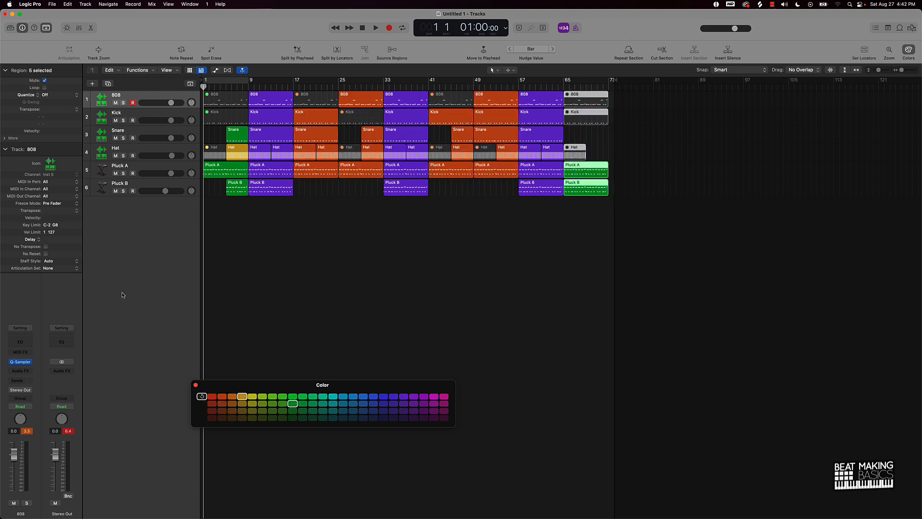
left_click_drag(228, 223, 182, 121, "shift")
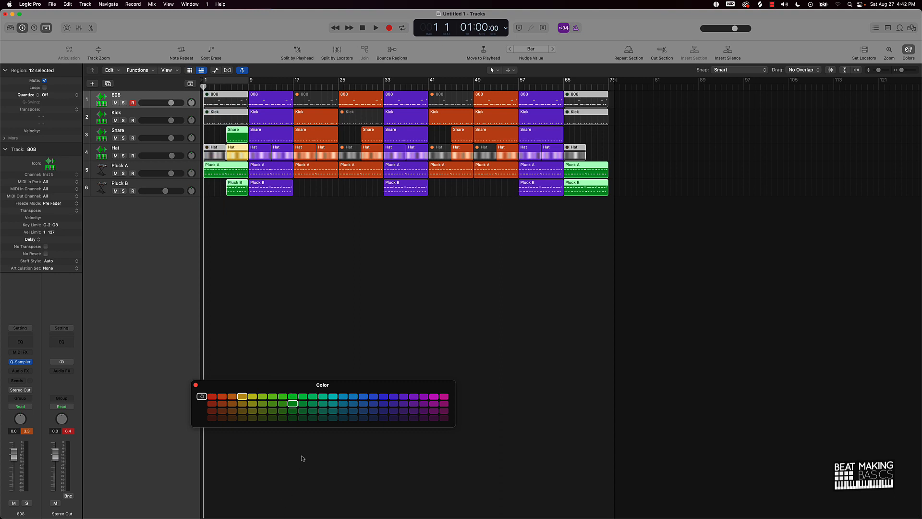
left_click(272, 397)
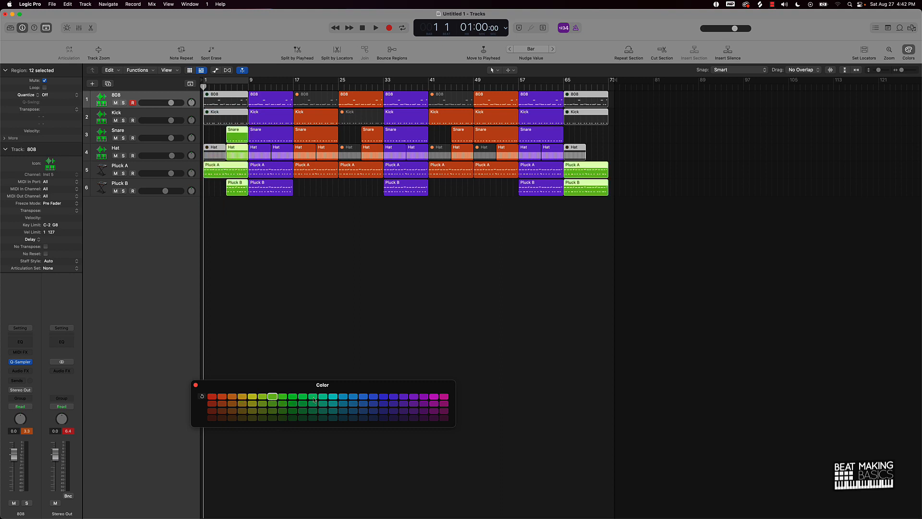
left_click(333, 397)
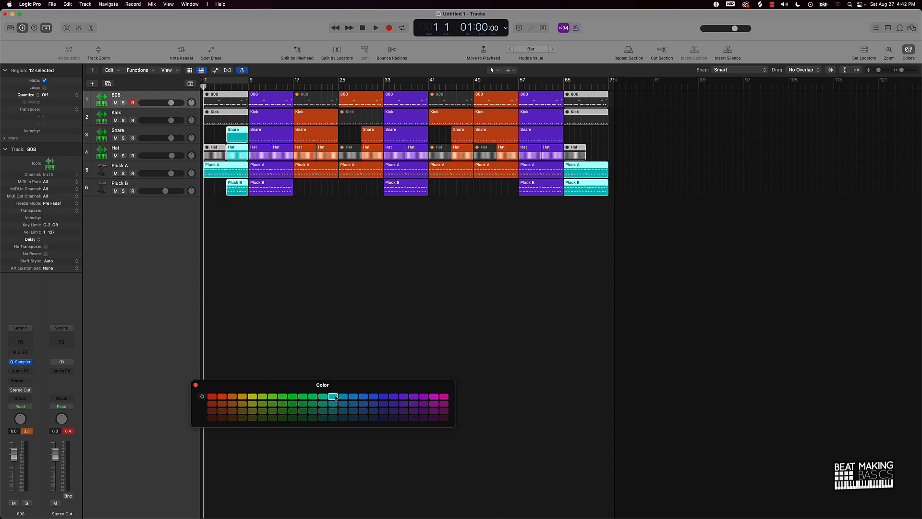
left_click(340, 344)
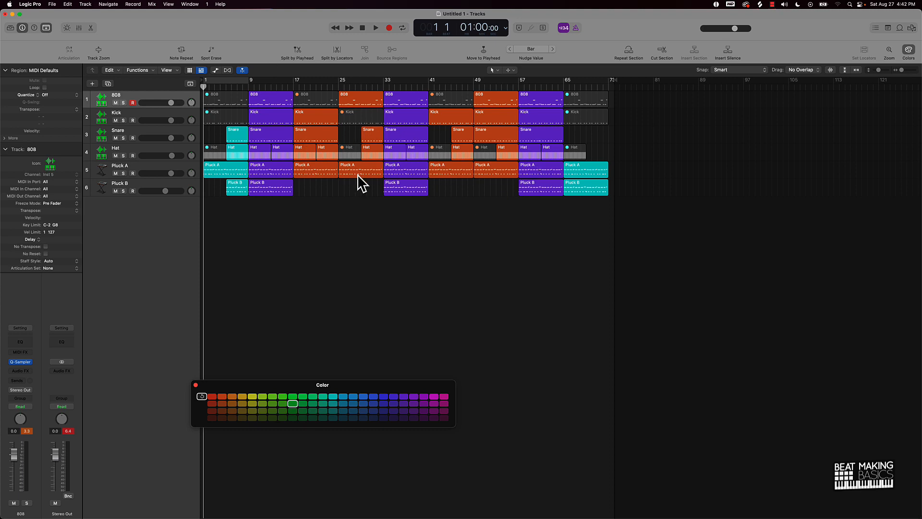
Shorten the Snare and Hat regions at bar 29, the Kick and Snare at bar 49 and the Hat at bar 53 by two beats
left_click(379, 152)
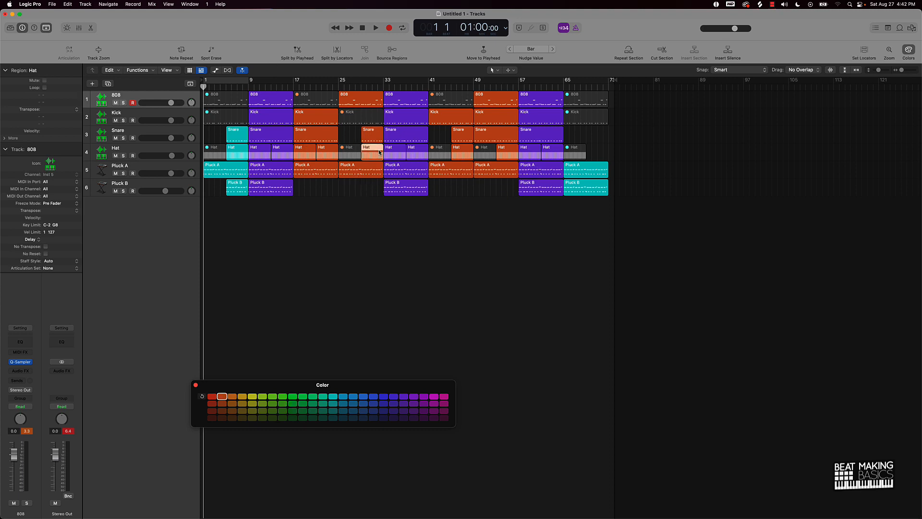
left_click(380, 135, "shift")
left_click(496, 120, "shift")
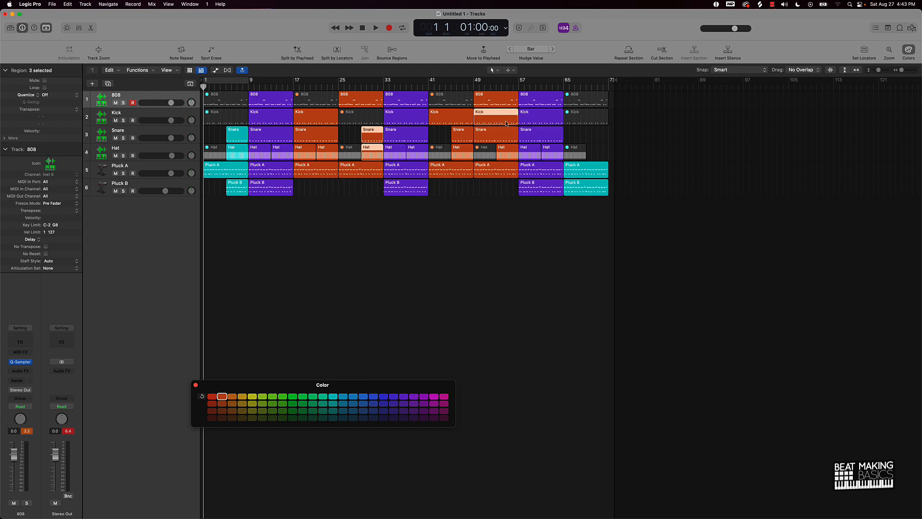
left_click(509, 138, "shift")
left_click(505, 157, "shift")
scroll(482, 151, "up", 5)
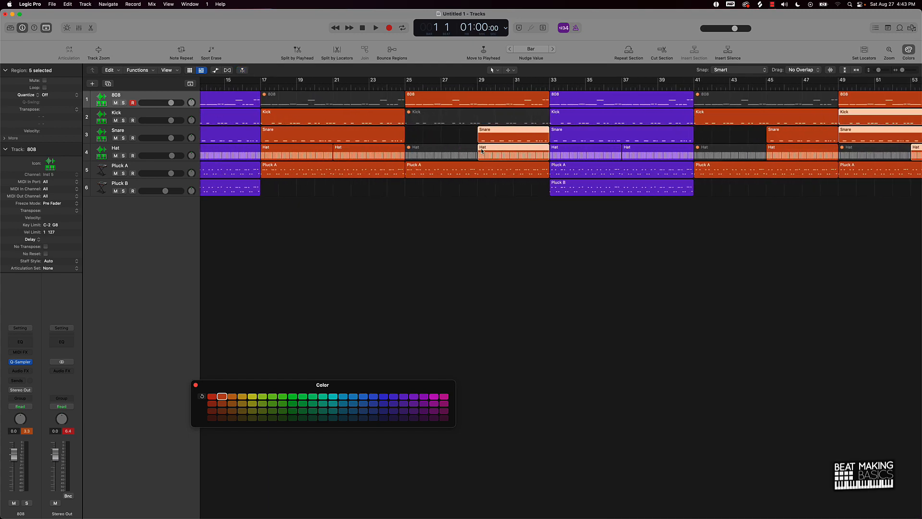
scroll(479, 148, "right", 5)
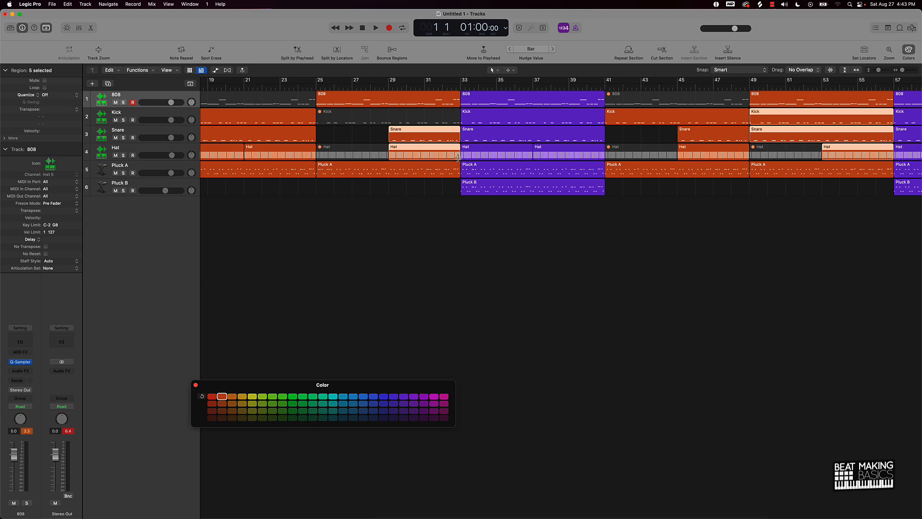
left_click_drag(459, 155, 450, 156)
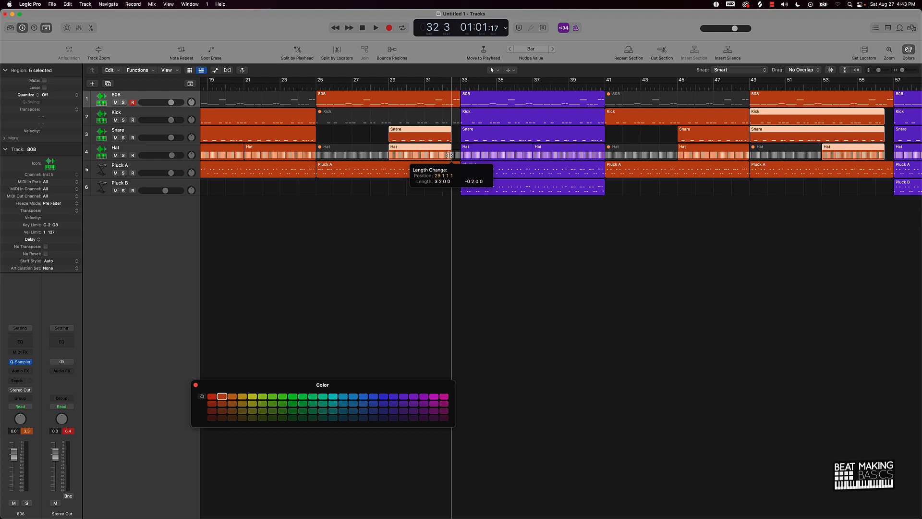
left_click_drag(450, 156, 452, 155)
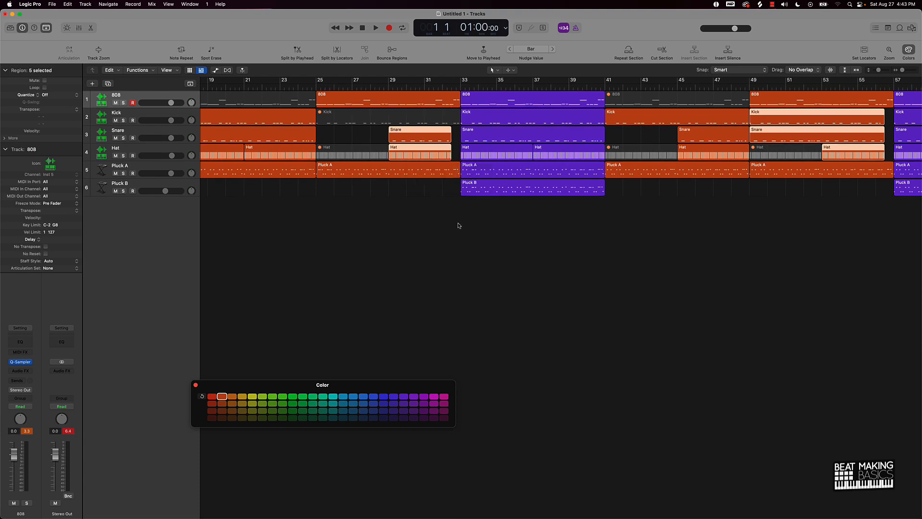
Trim about two beats off the end of the Snare and Hat regions at bar 5, and close the colour palette
key("super+Left")
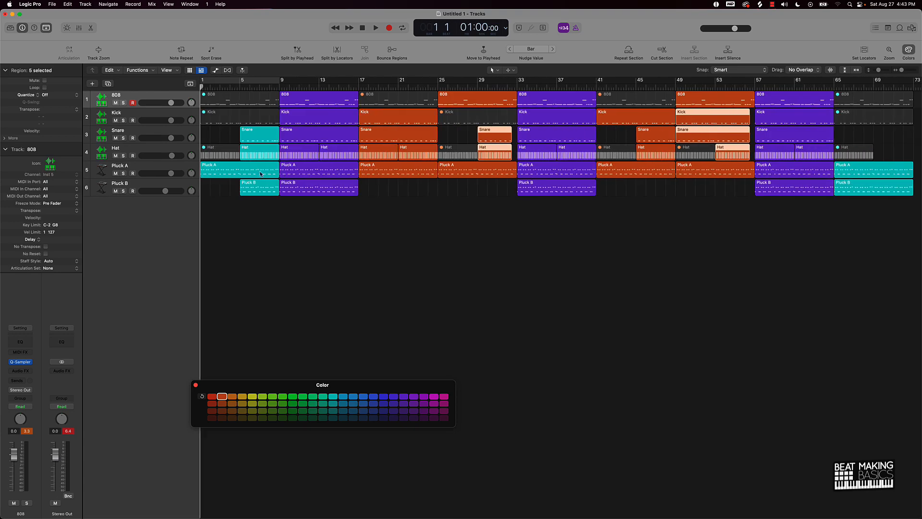
left_click(268, 144)
left_click(272, 157, "shift")
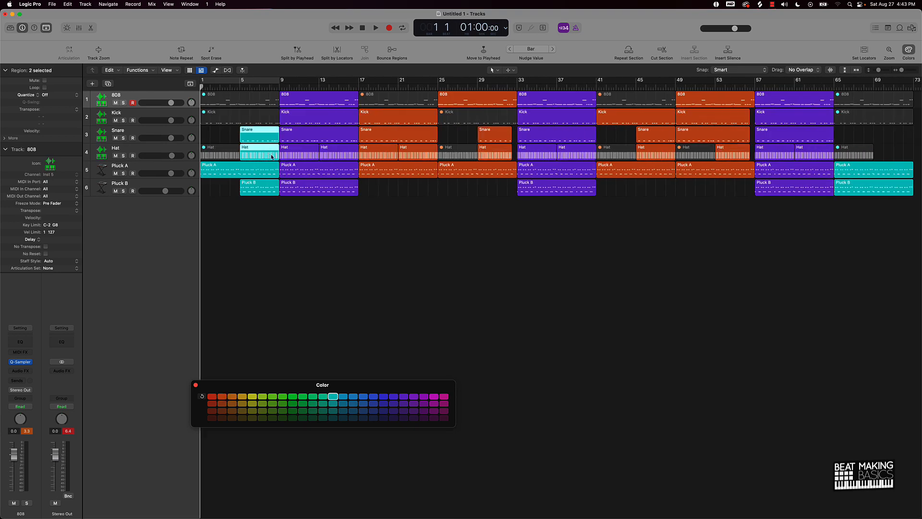
left_click_drag(277, 157, 274, 157)
left_click(520, 226)
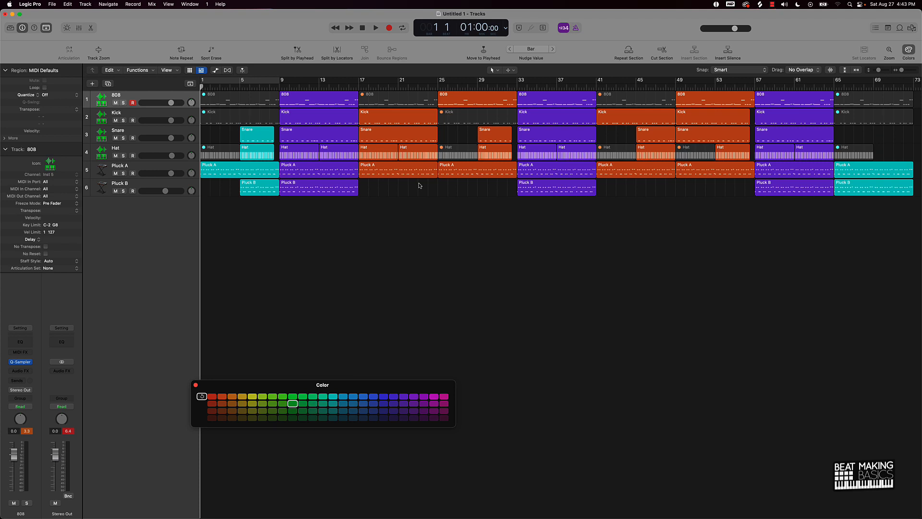
left_click(196, 384)
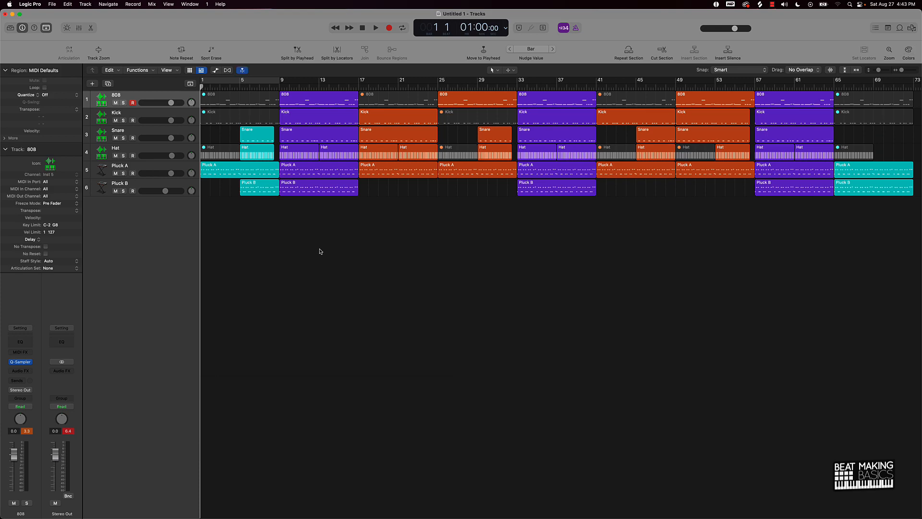
Save the project as "Lattos way" and hide the toolbar
key("super+s")
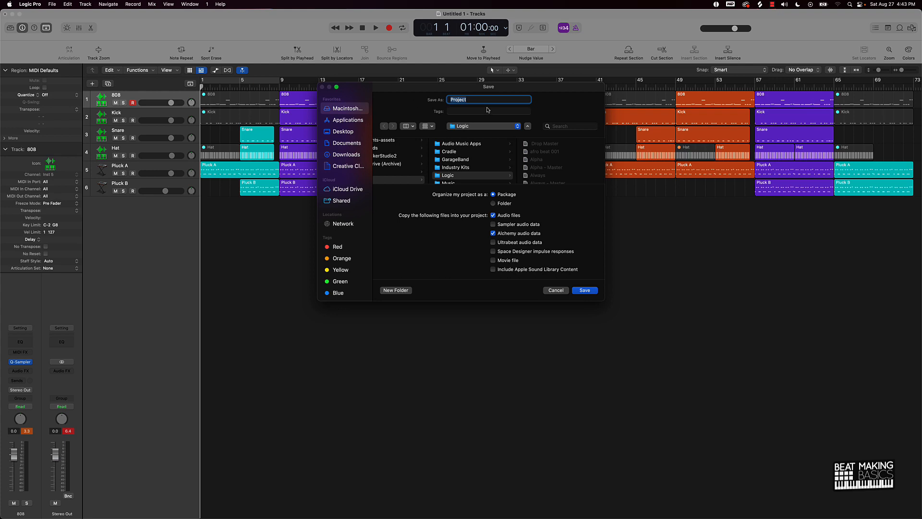
type("Lattos way")
key("Return")
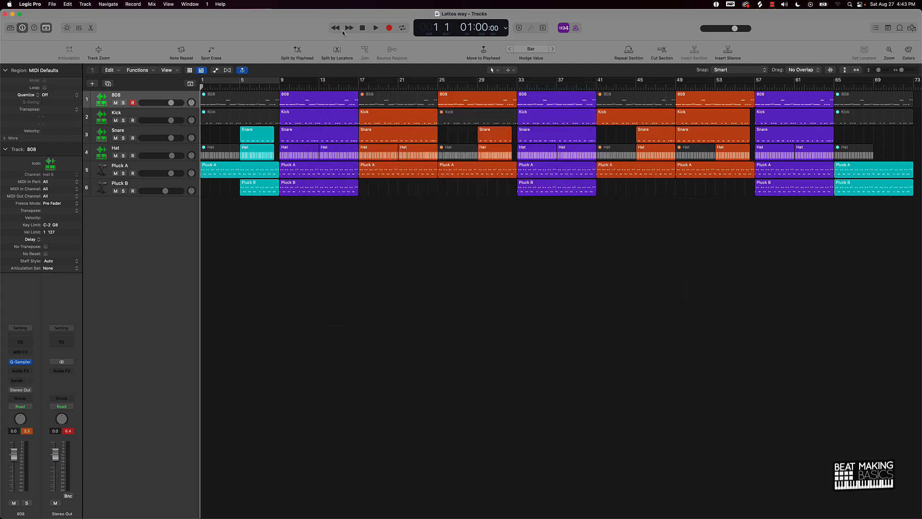
left_click(46, 29)
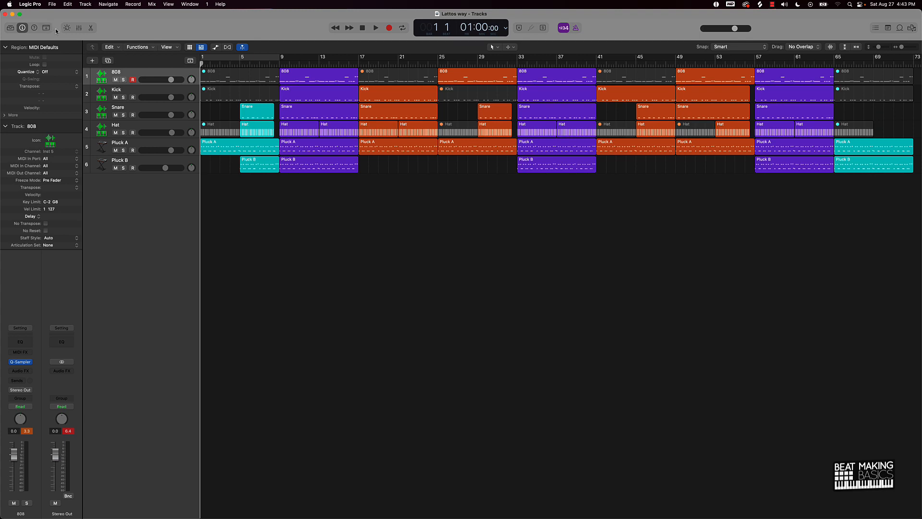
Start playback from the beginning and insert the stereo Smack Attack plug-in on the Stereo Out channel
scroll(480, 206, "down", 3)
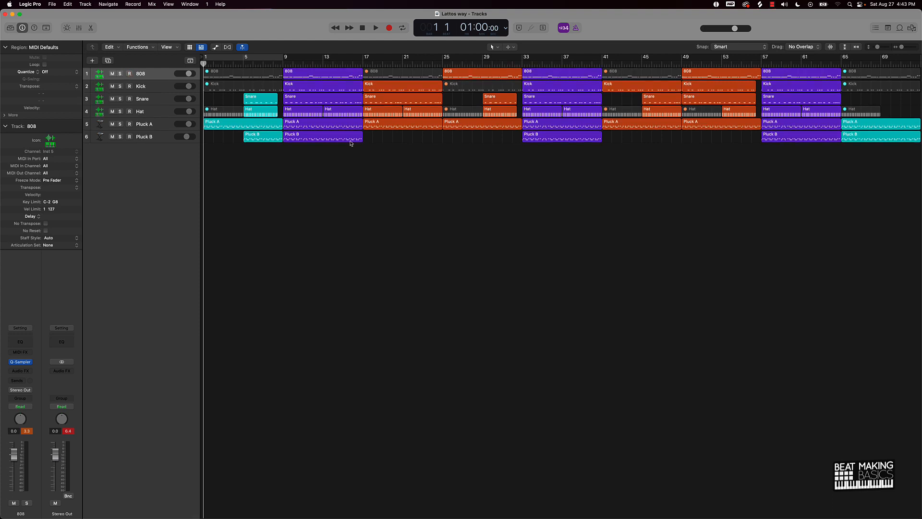
key("space")
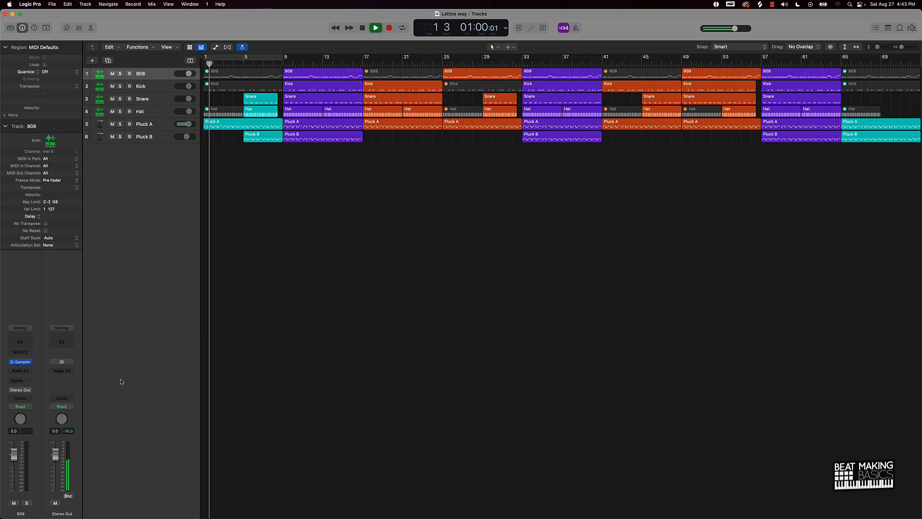
left_click(73, 372)
mouse_move(77, 413)
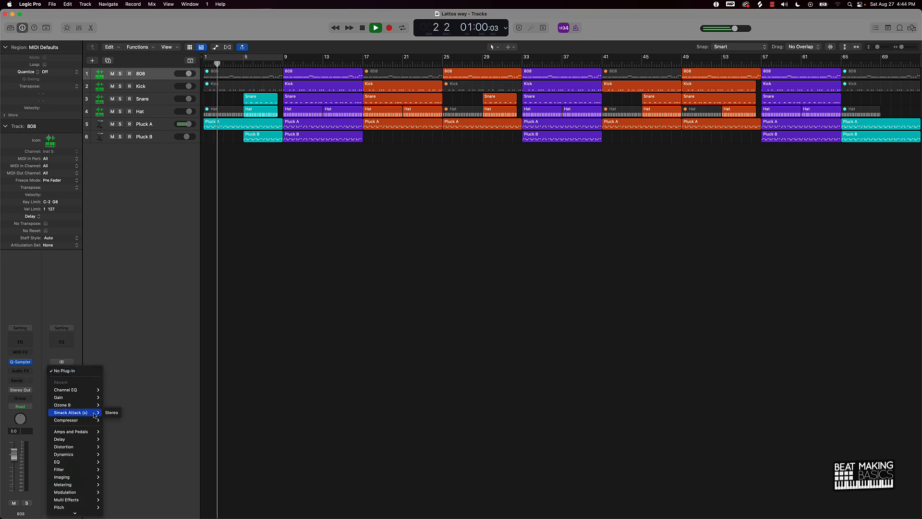
left_click(111, 413)
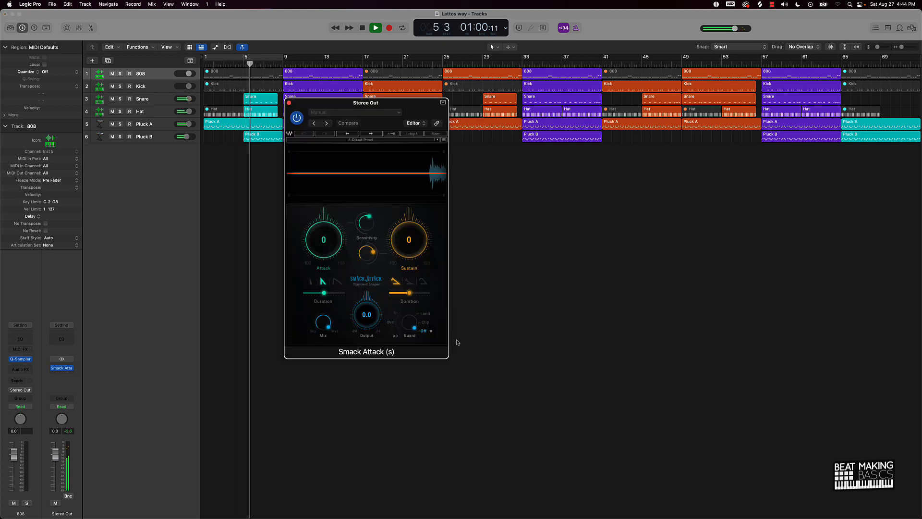
Set the Guard mode of Smack Attack on the Stereo Out to Clip and close the plug-in window
left_click(426, 323)
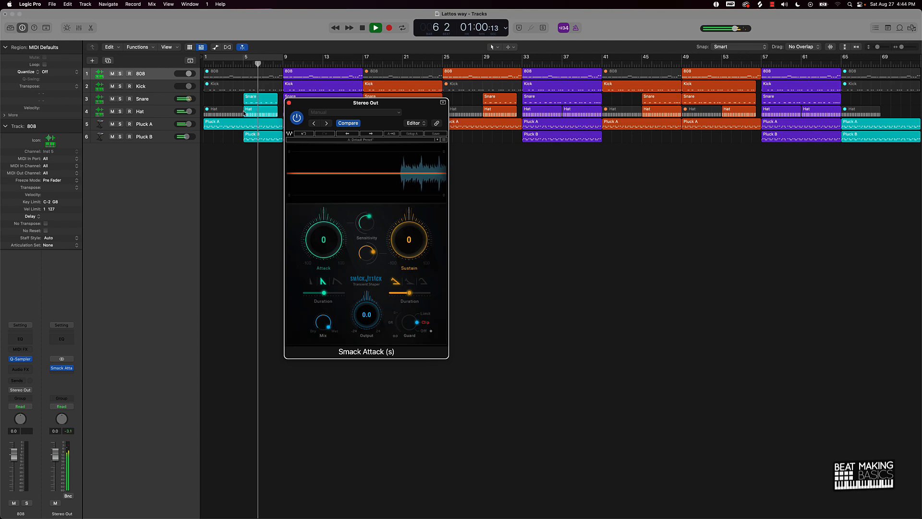
left_click(289, 102)
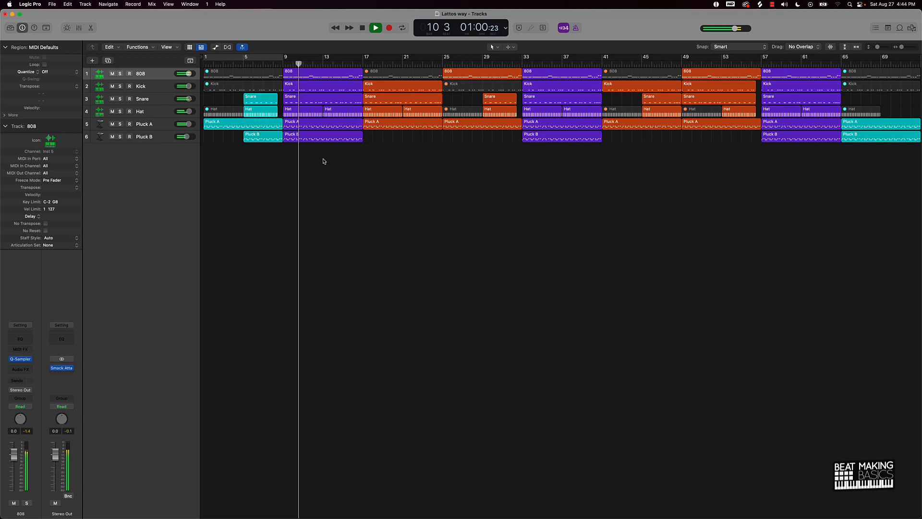
Set the Hat track's pan to -4 and deselect its regions
left_click(159, 110)
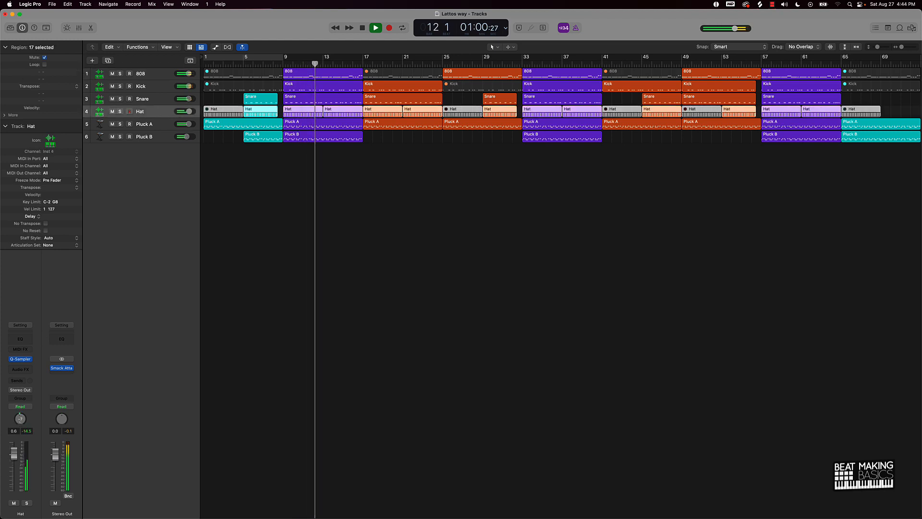
left_click(361, 330)
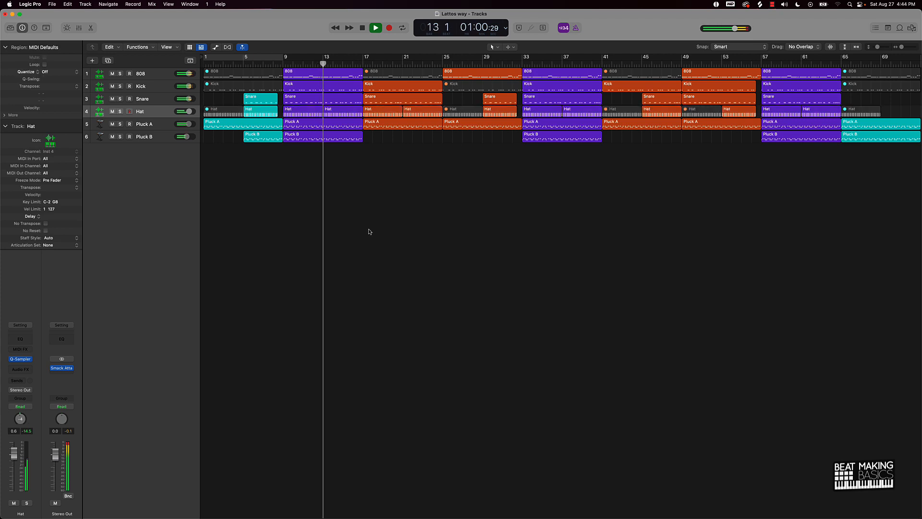
Trim about one beat off the end of the Kick, Snare and Hat regions that end at bar 17
left_click(356, 108)
left_click(357, 100, "shift")
left_click(356, 89, "shift")
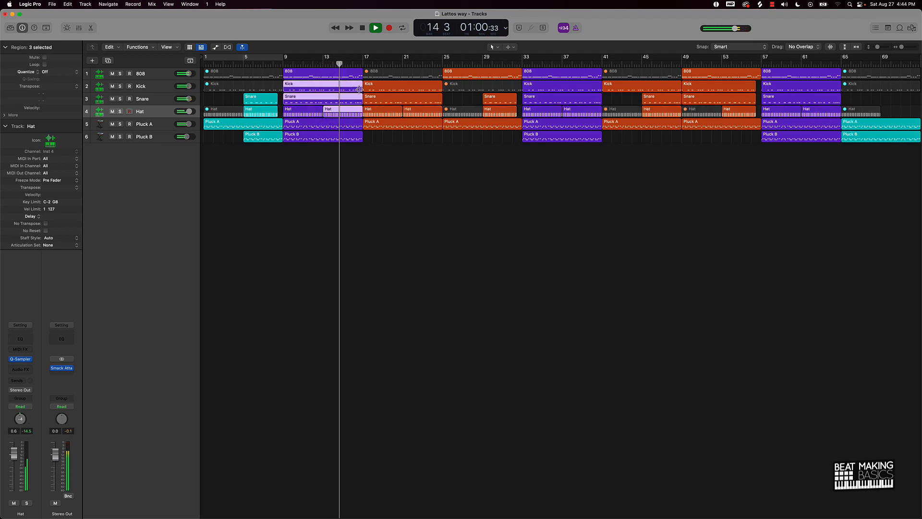
left_click_drag(356, 90, 358, 90)
left_click(376, 158)
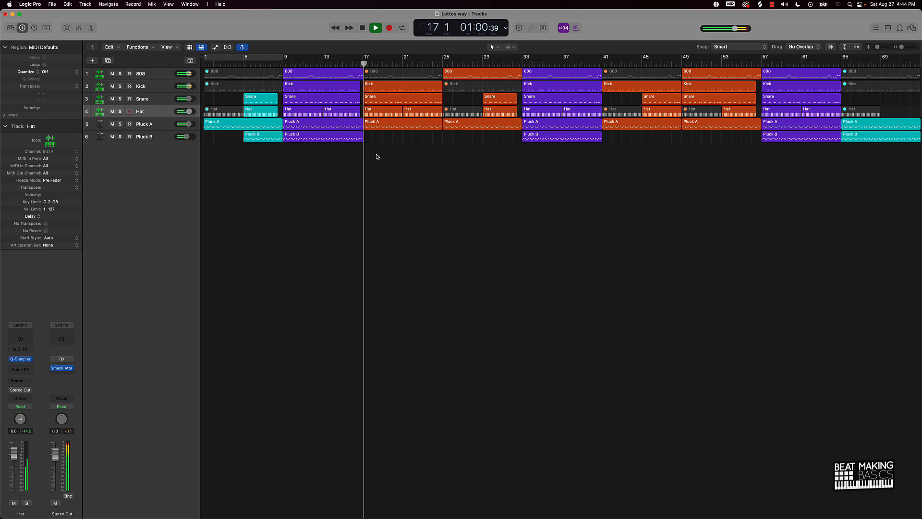
Trim about one beat off the end of the Kick, Snare and Hat regions that end at bars 41 and 65
scroll(568, 171, "right", 1)
left_click(591, 88)
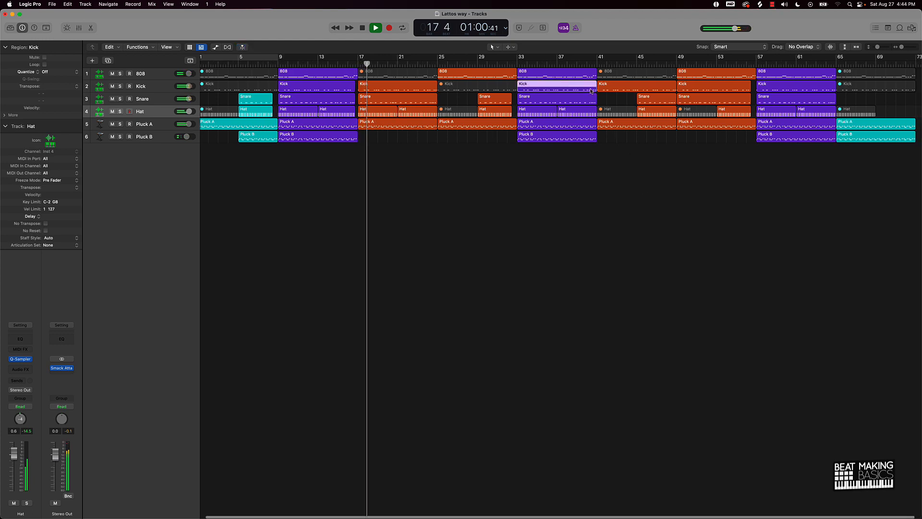
left_click(591, 100, "shift")
left_click(591, 113, "shift")
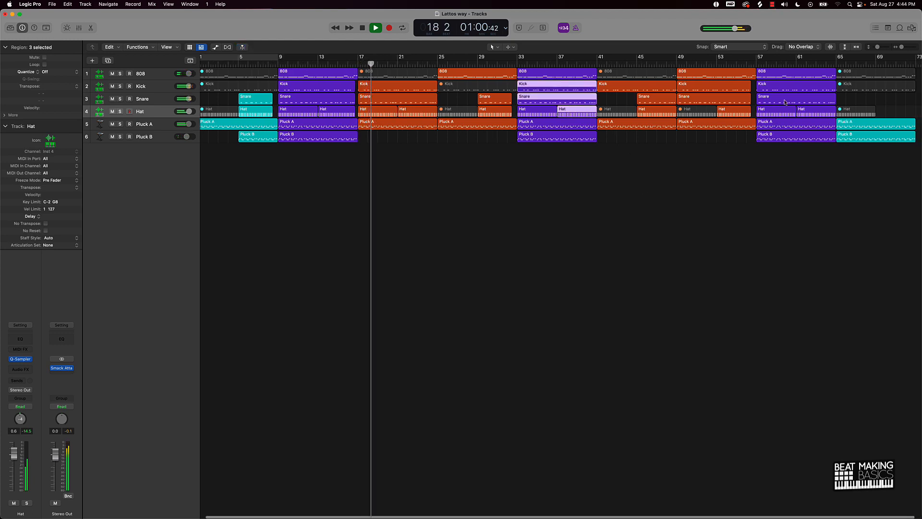
left_click(829, 88, "shift")
left_click(830, 100, "shift")
left_click(835, 112, "shift")
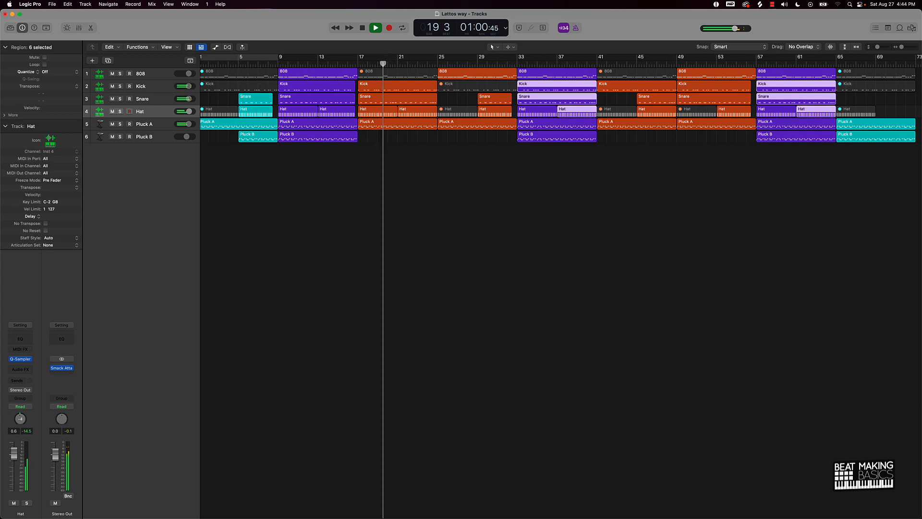
left_click_drag(836, 113, 833, 113)
left_click(700, 207)
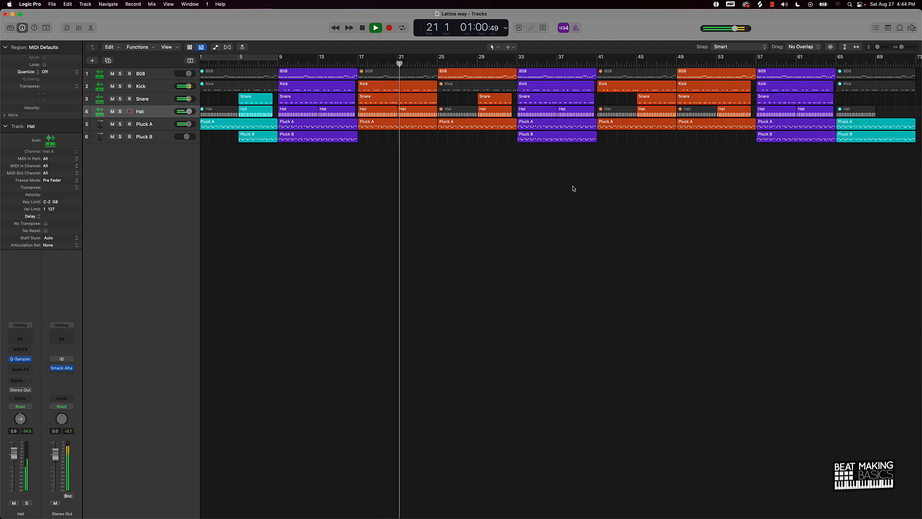
Stop playback, return to the beginning and insert the Remix FX plug-in on the Pluck A track
key("space")
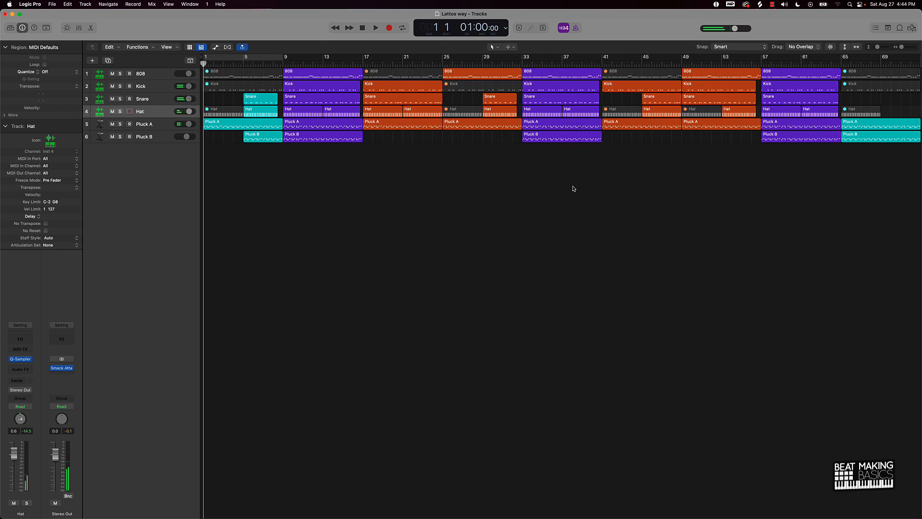
left_click(142, 124)
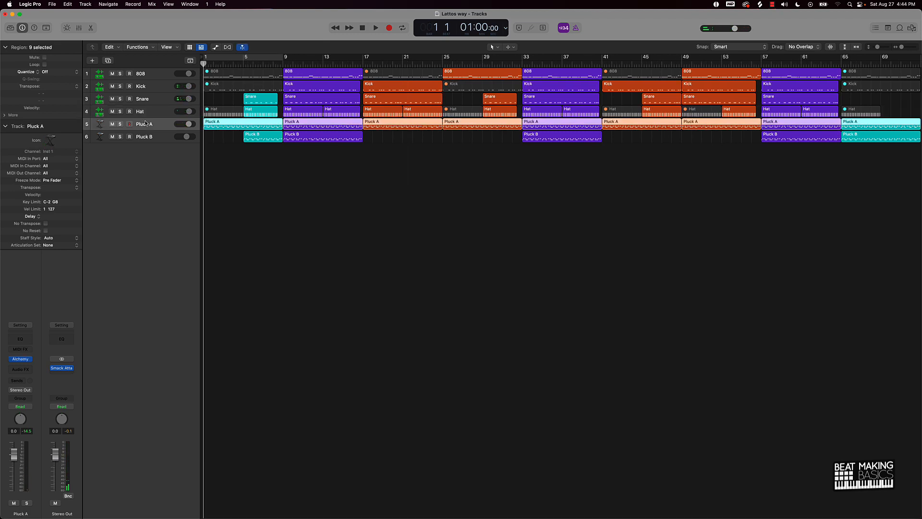
left_click(425, 192)
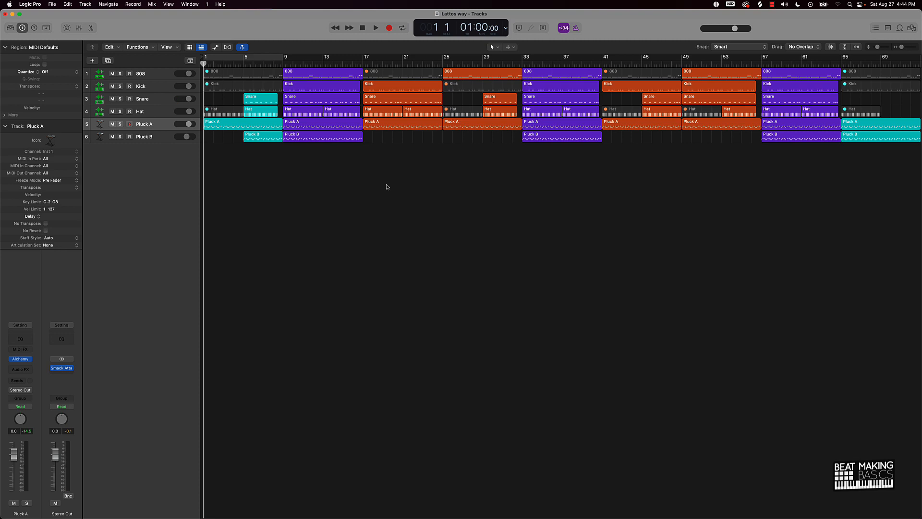
left_click(28, 369)
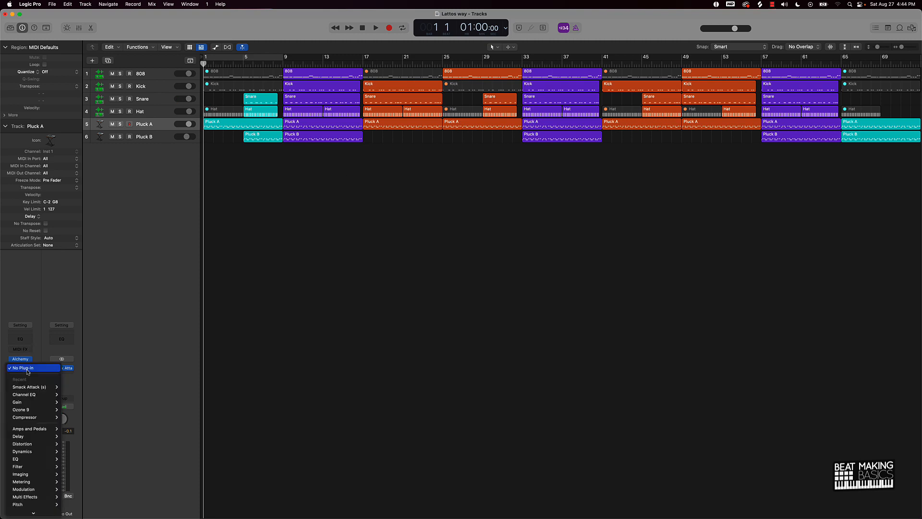
mouse_move(35, 500)
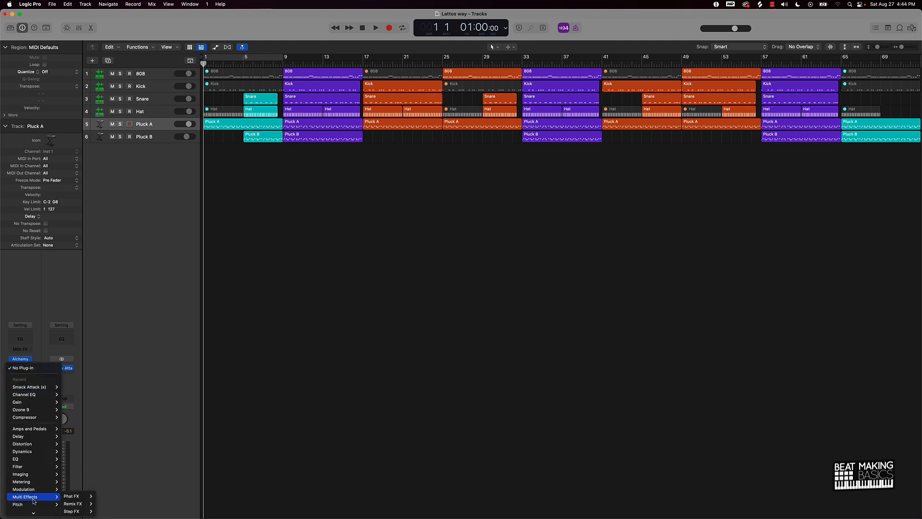
left_click(111, 504)
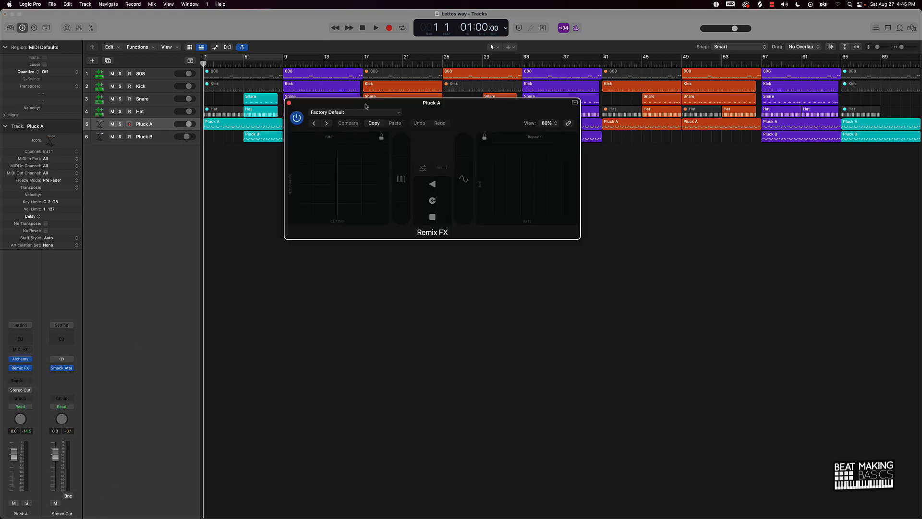
left_click_drag(386, 109, 324, 163)
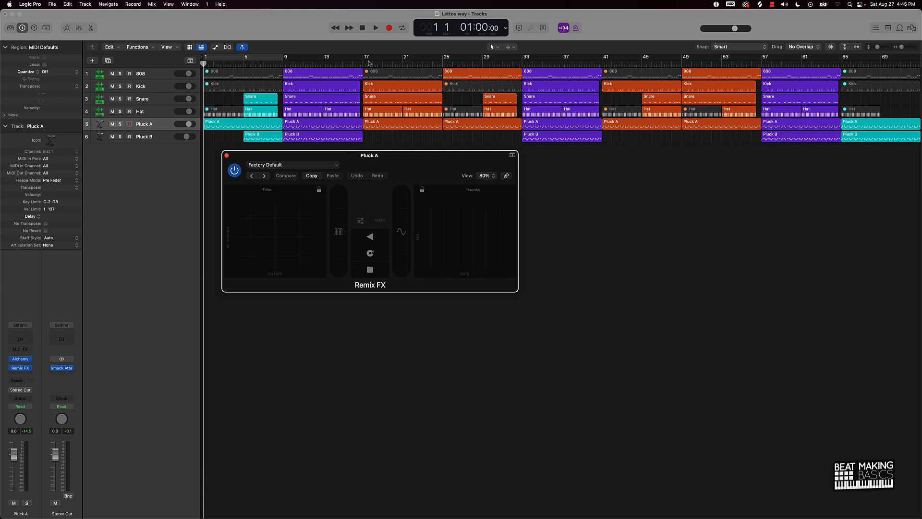
Place the playhead at bar 15, set Pluck A's automation mode to Touch and show the automation lanes clear of the plug-in window
left_click(341, 64)
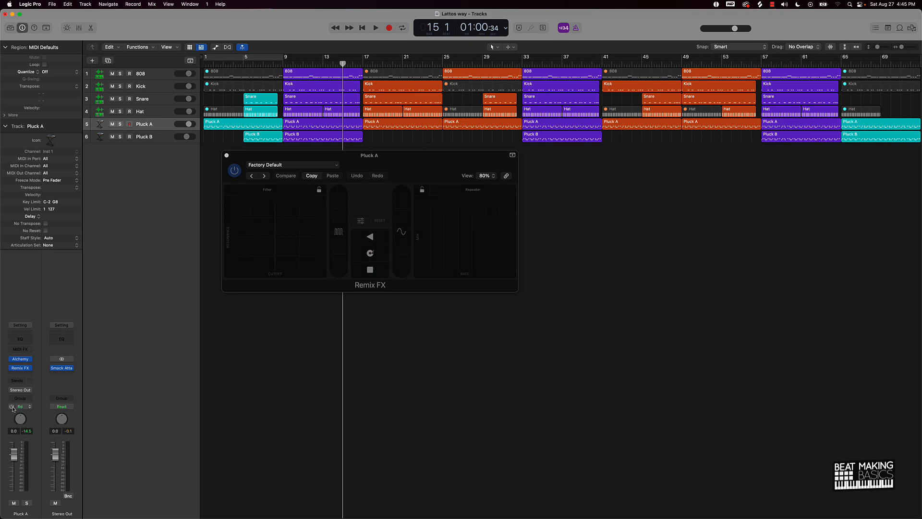
left_click(28, 408)
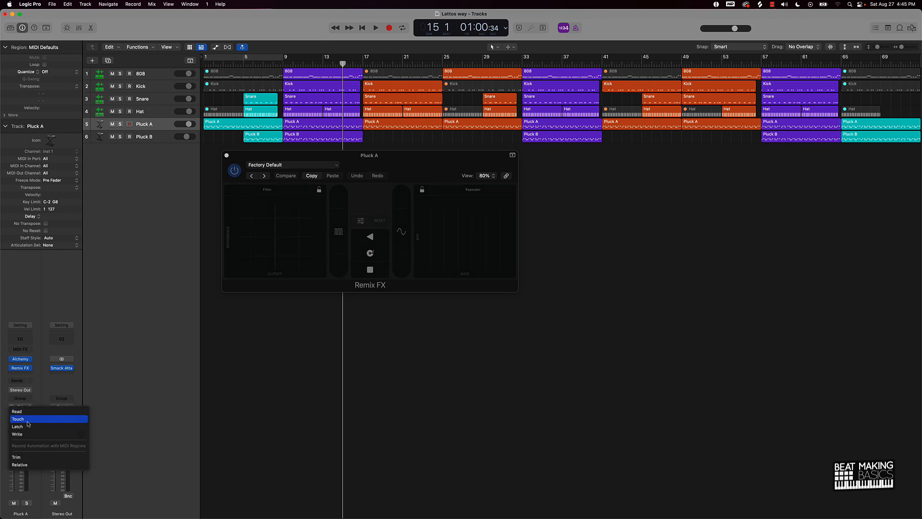
left_click(28, 419)
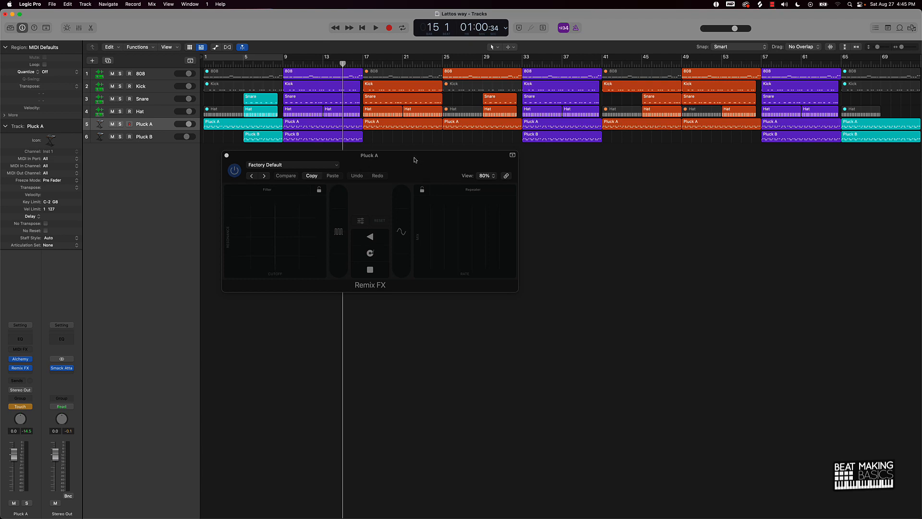
key("a")
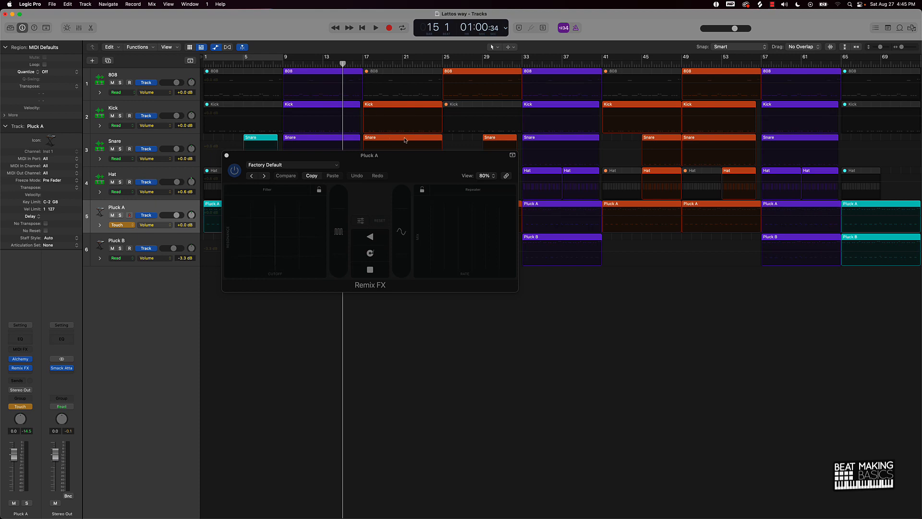
left_click_drag(405, 167, 450, 286)
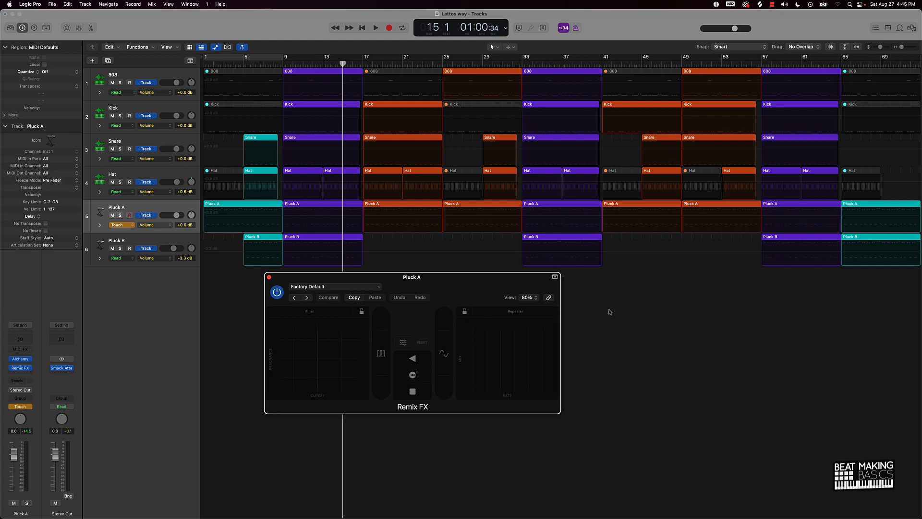
Play the song and record Remix FX automation on Pluck A: filter over bars 25 to 29 and a tape stop just before bar 33
key("space")
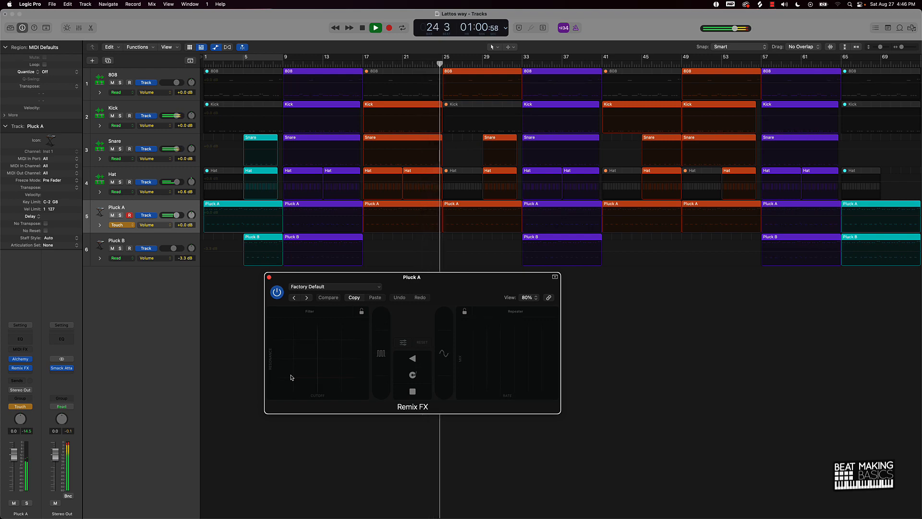
left_click_drag(290, 378, 317, 364)
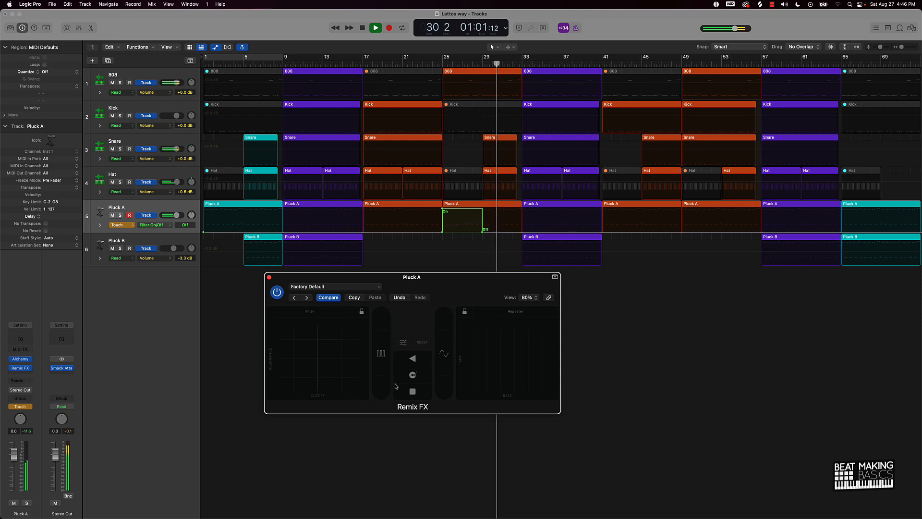
left_click(425, 393)
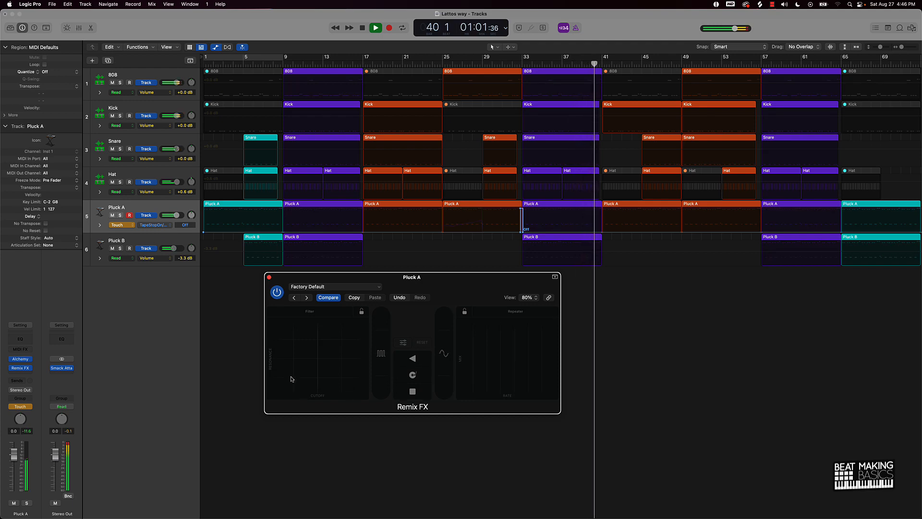
Record the Remix FX filter on Pluck A over bars 41 to 45 and the gater from about bar 48 to 57, and stop playback
left_click_drag(291, 377, 319, 364)
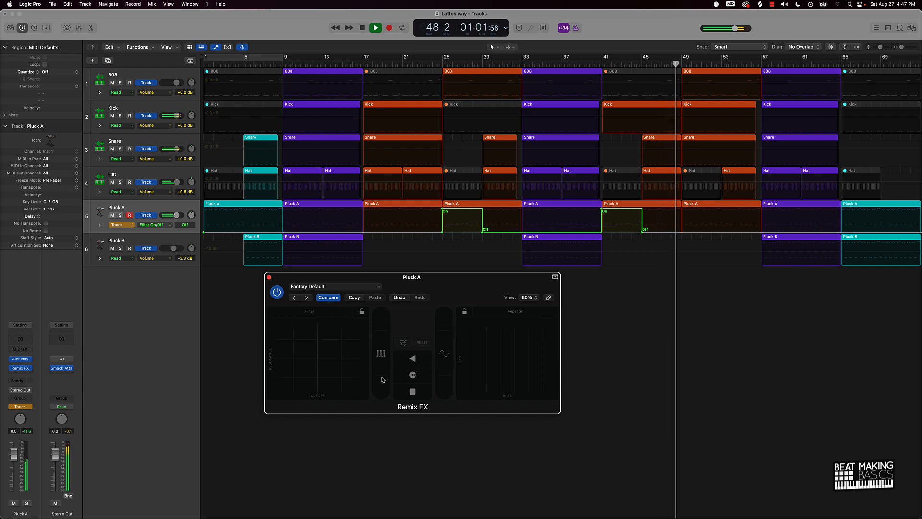
mouse_move(383, 380)
left_mouse_down()
mouse_move(383, 352)
mouse_move(380, 360)
left_mouse_up()
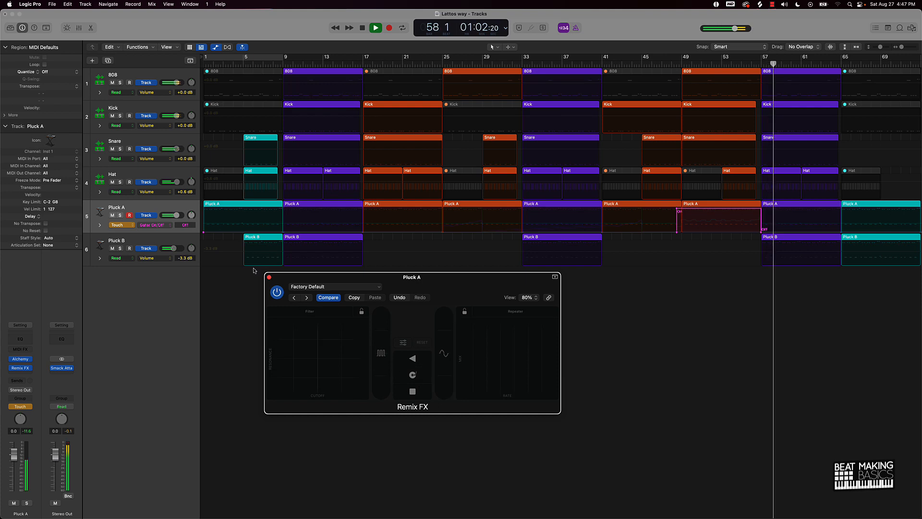
key("space")
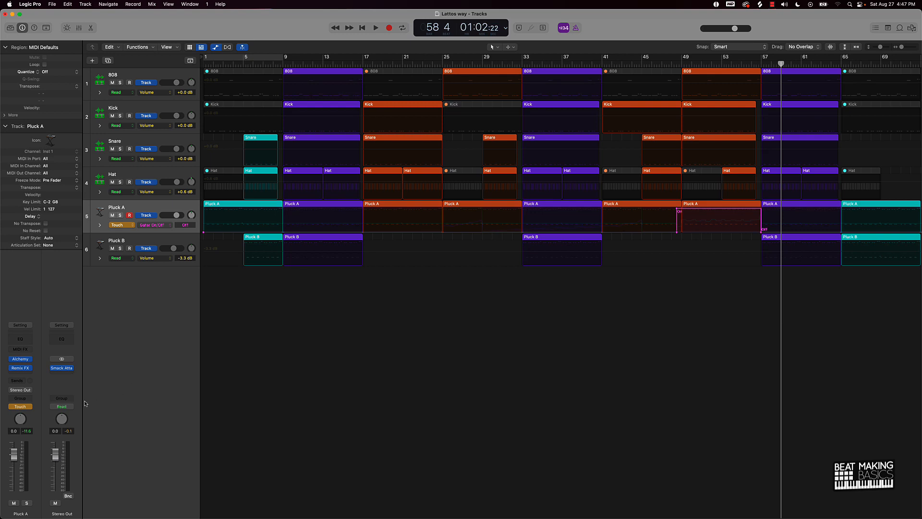
Switch Pluck A's automation mode to Read, turn its automation off and hide the automation lanes
left_click(12, 408)
left_click(30, 407)
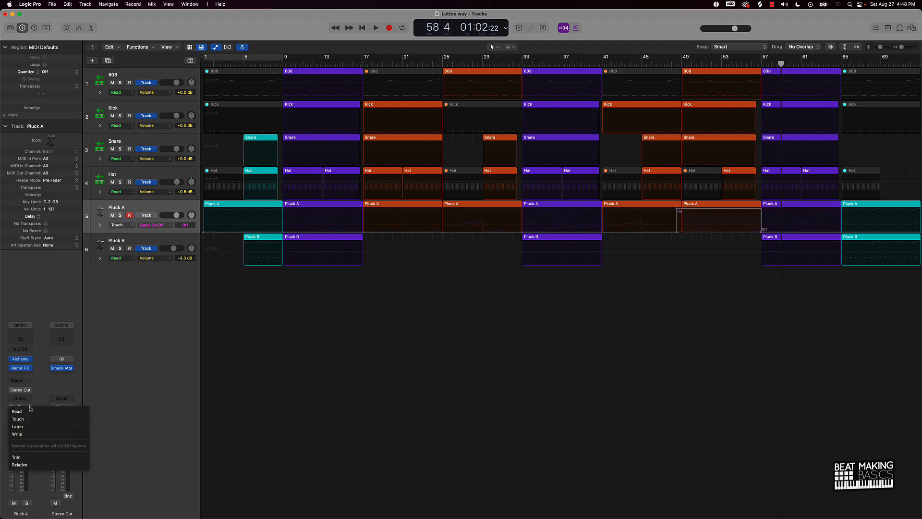
left_click(17, 411)
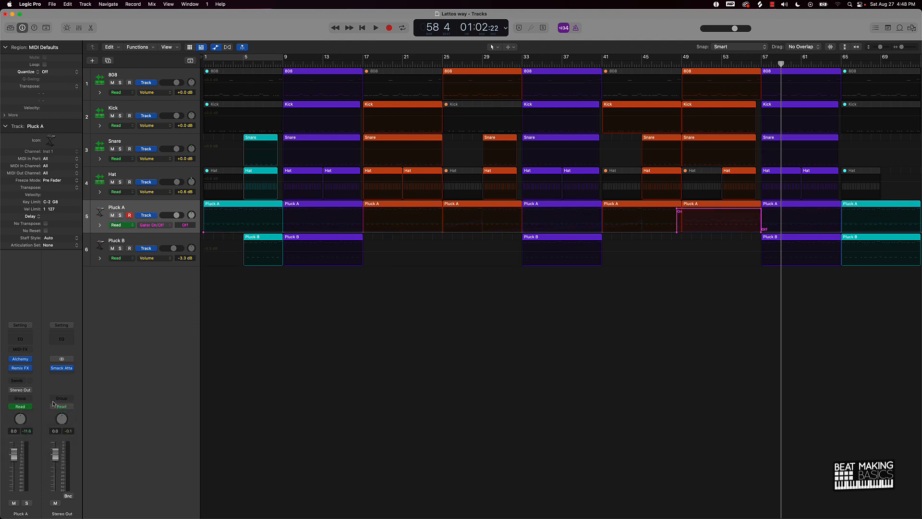
left_click(10, 407)
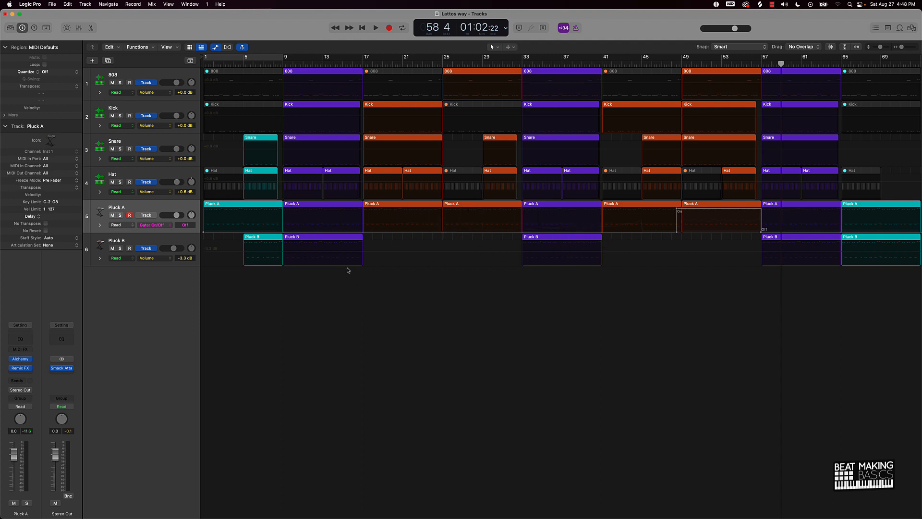
key("a")
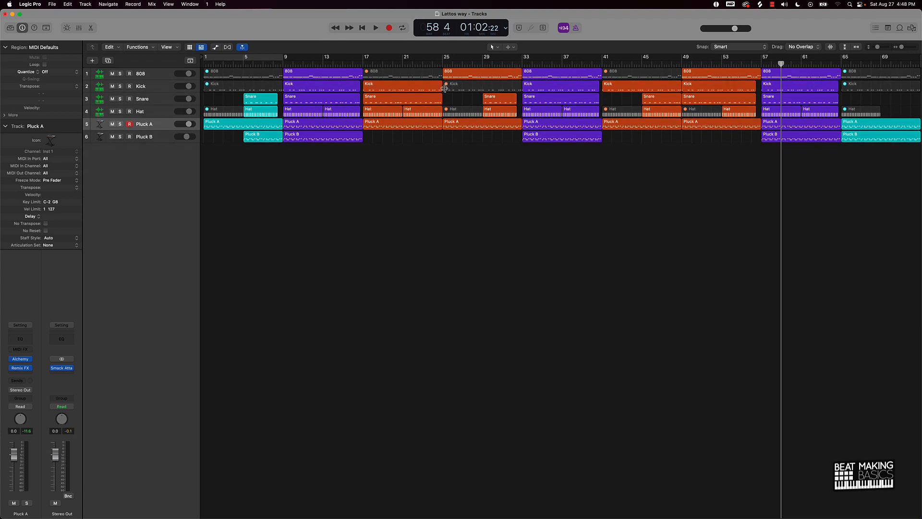
Trim the muted Kick region at bar 25 to start at bar 29, unmute it, shorten its end by about two beats and return to the beginning
left_click_drag(445, 89, 483, 88)
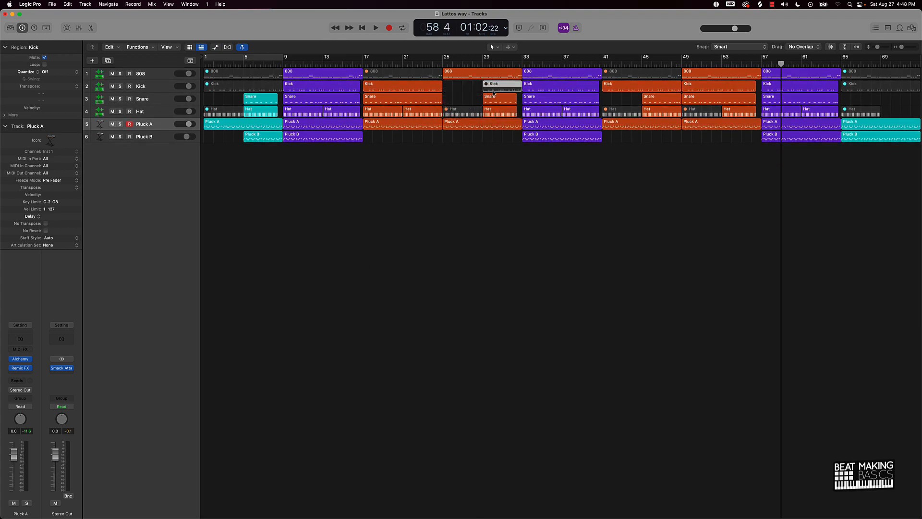
key("ctrl+m")
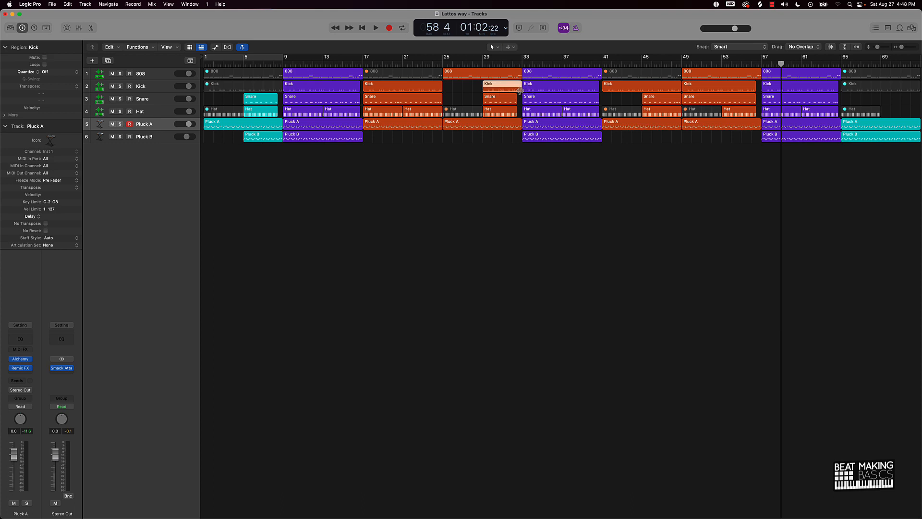
left_click_drag(522, 90, 516, 92)
left_click(509, 187)
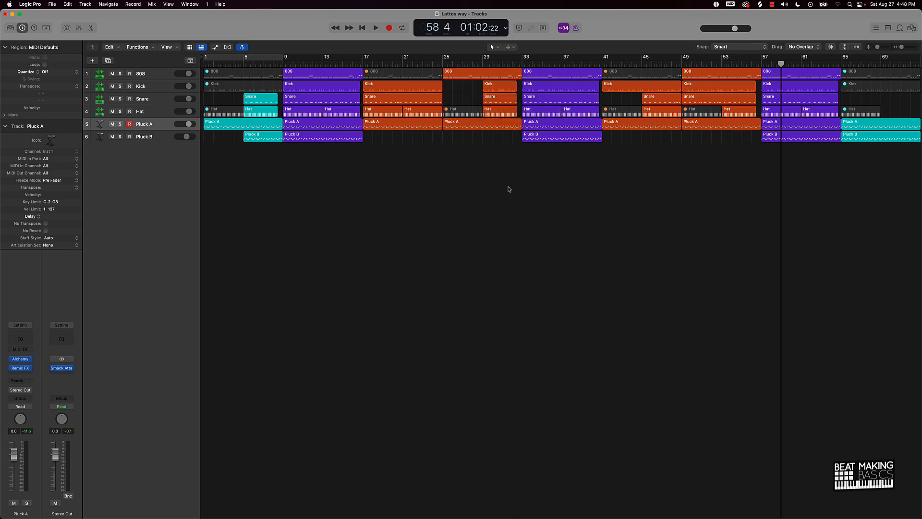
key("Return")
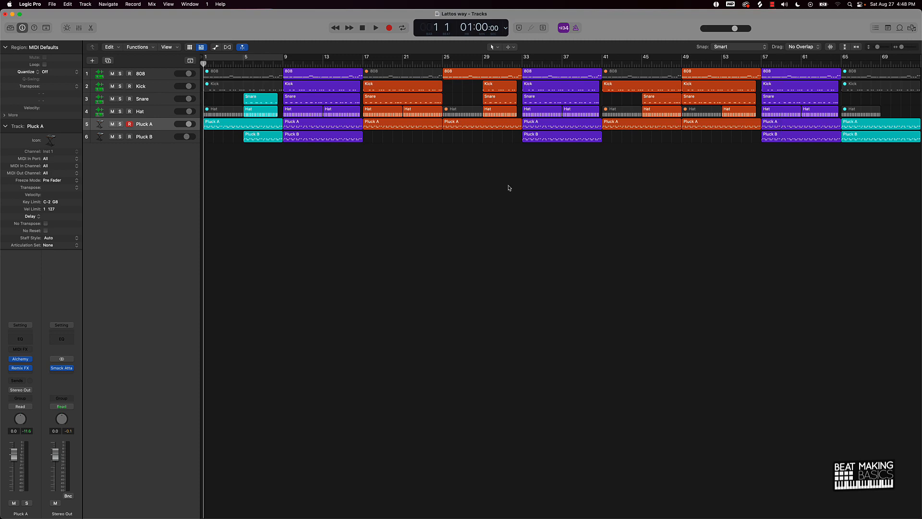